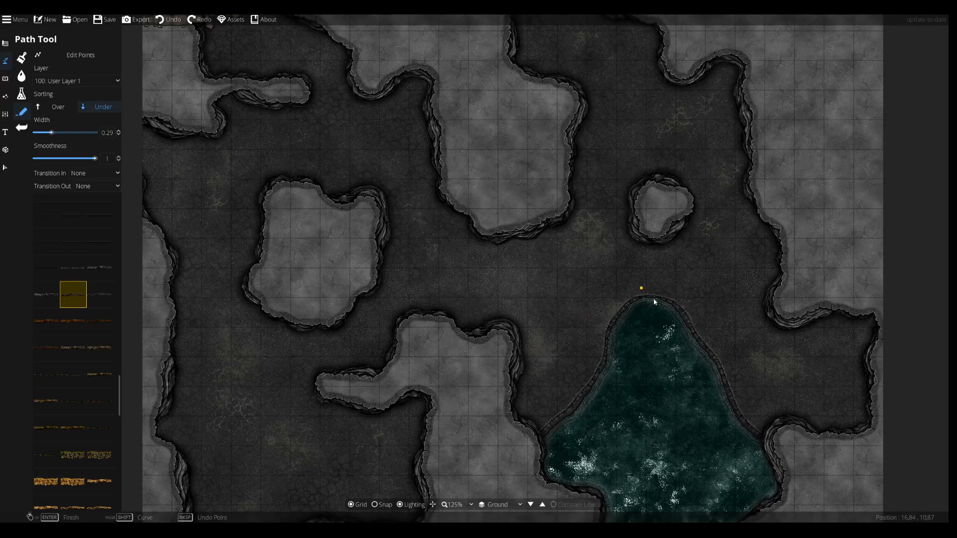
# - Look over the cave map's passages and rock masses for places where ledge paths can cross the floor
pyautogui.moveTo(515, 201); pyautogui.dragTo(553, 173)
pyautogui.moveTo(501, 354); pyautogui.dragTo(325, 379)
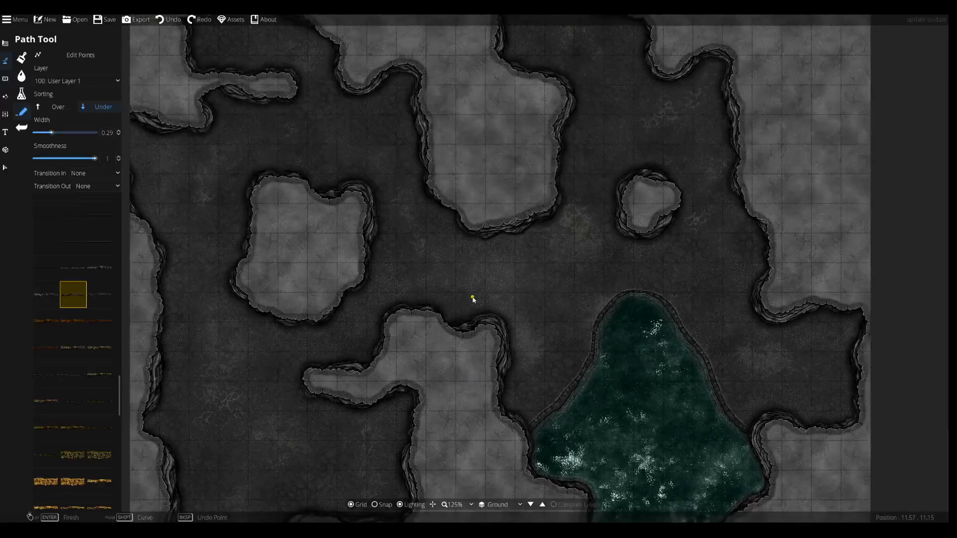
pyautogui.moveTo(510, 217); pyautogui.dragTo(439, 306)
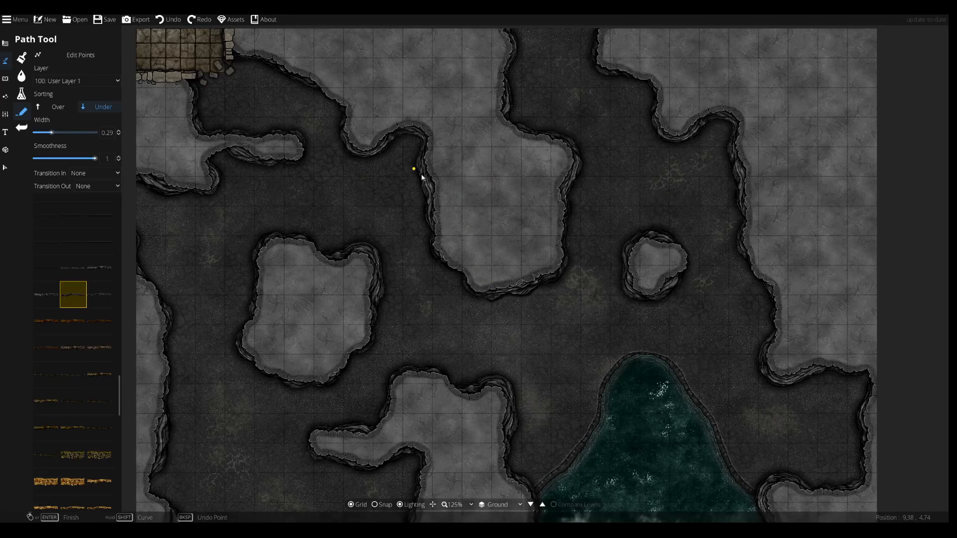
pyautogui.moveTo(451, 340); pyautogui.dragTo(474, 248)
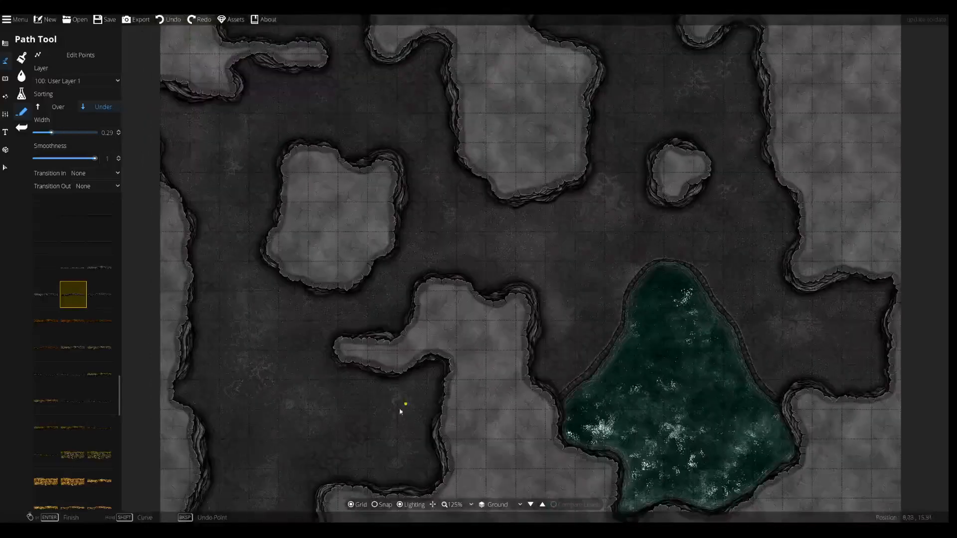
pyautogui.moveTo(400, 390); pyautogui.dragTo(425, 269)
pyautogui.moveTo(617, 158); pyautogui.dragTo(524, 371)
pyautogui.moveTo(468, 289)
pyautogui.mouseDown()
pyautogui.moveTo(480, 384)
pyautogui.moveTo(462, 278)
pyautogui.moveTo(467, 215)
pyautogui.mouseUp()
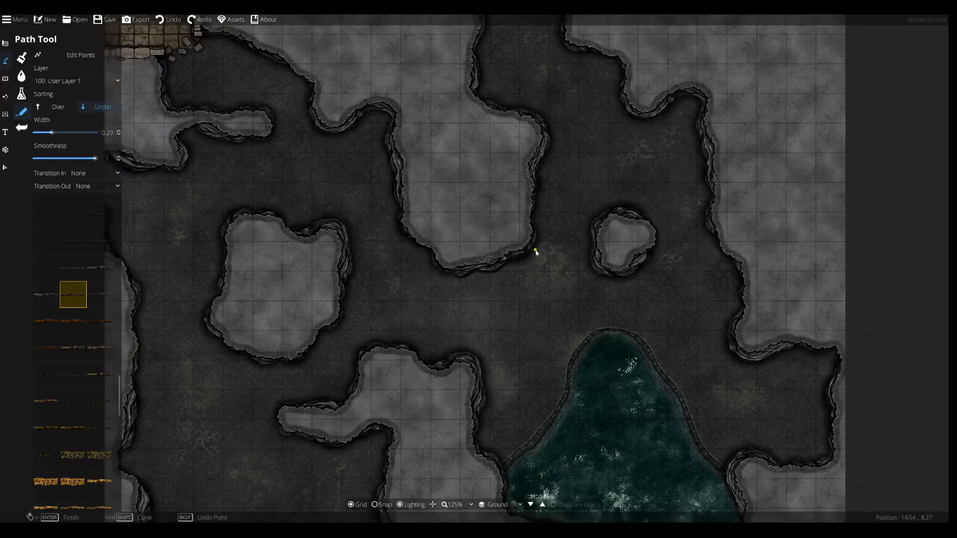
pyautogui.moveTo(511, 172); pyautogui.dragTo(486, 258)
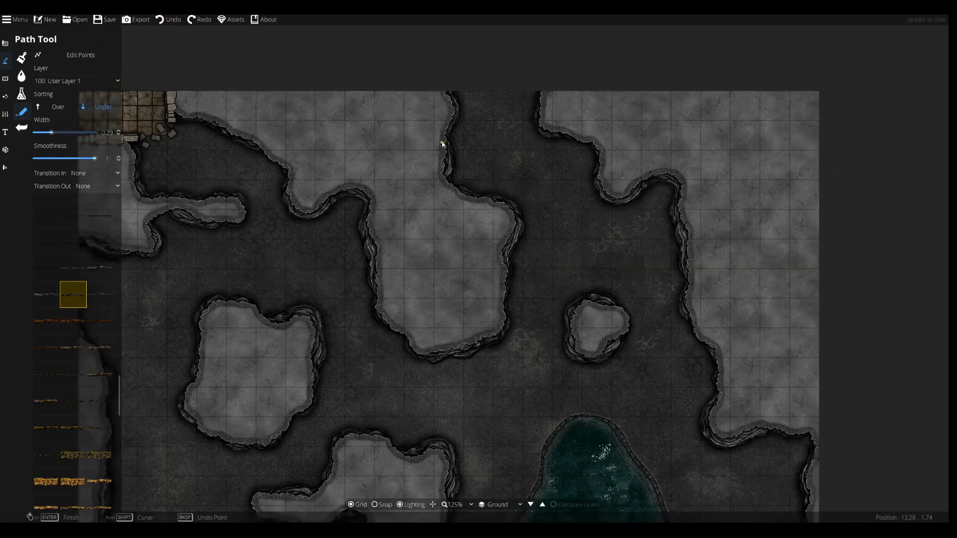
pyautogui.click(445, 131)
pyautogui.click(481, 143)
pyautogui.click(534, 134)
pyautogui.rightClick(534, 134)
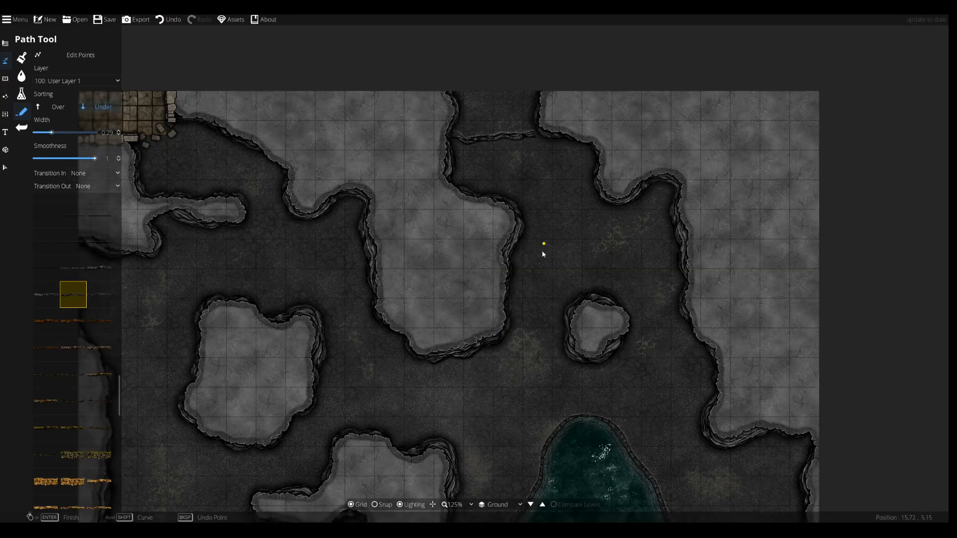
pyautogui.hotkey('ctrl', 'z')
# - Set the path width to 0.62 and draw a cliff ledge across the northern passage between the two rock masses
pyautogui.moveTo(536, 271)
pyautogui.mouseDown()
pyautogui.moveTo(459, 181)
pyautogui.moveTo(516, 318)
pyautogui.mouseUp()
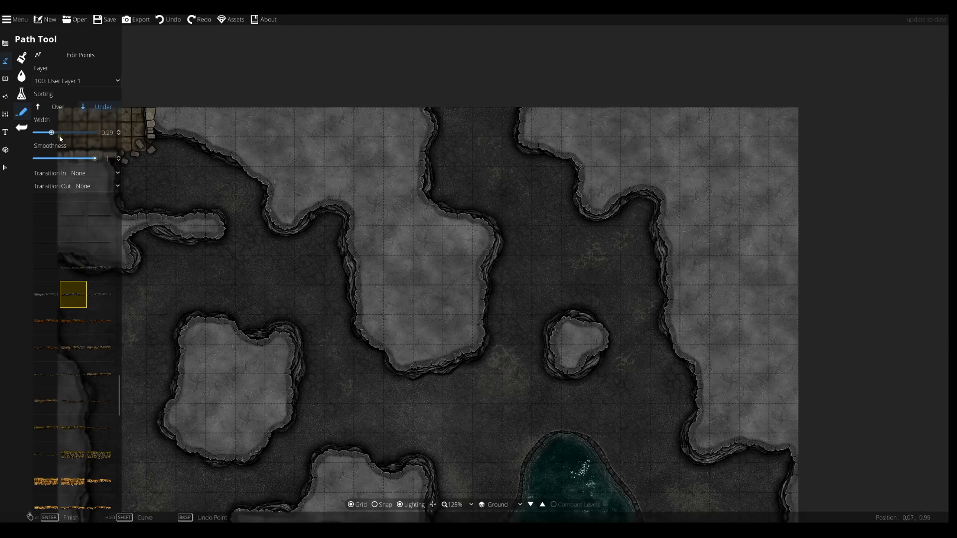
pyautogui.moveTo(56, 133); pyautogui.dragTo(64, 135)
pyautogui.click(429, 147)
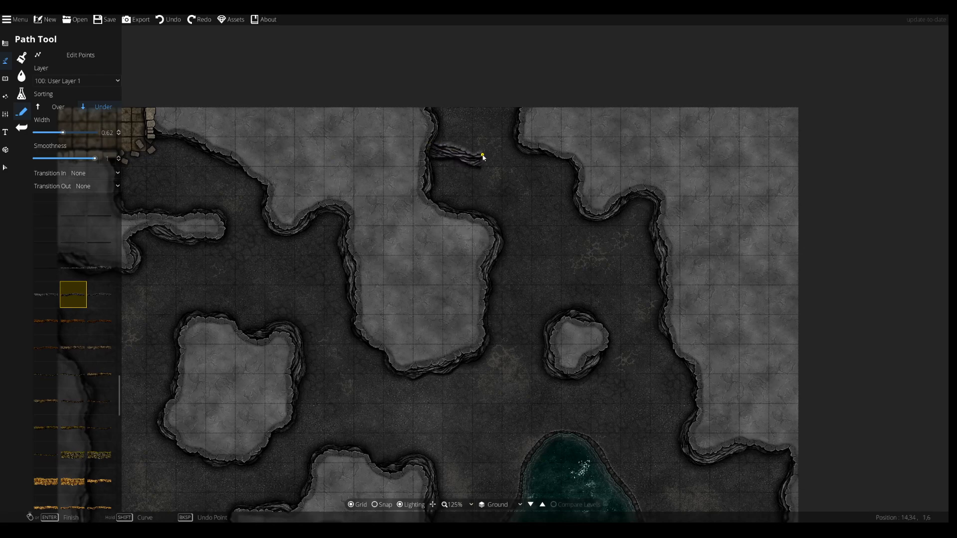
pyautogui.click(522, 145)
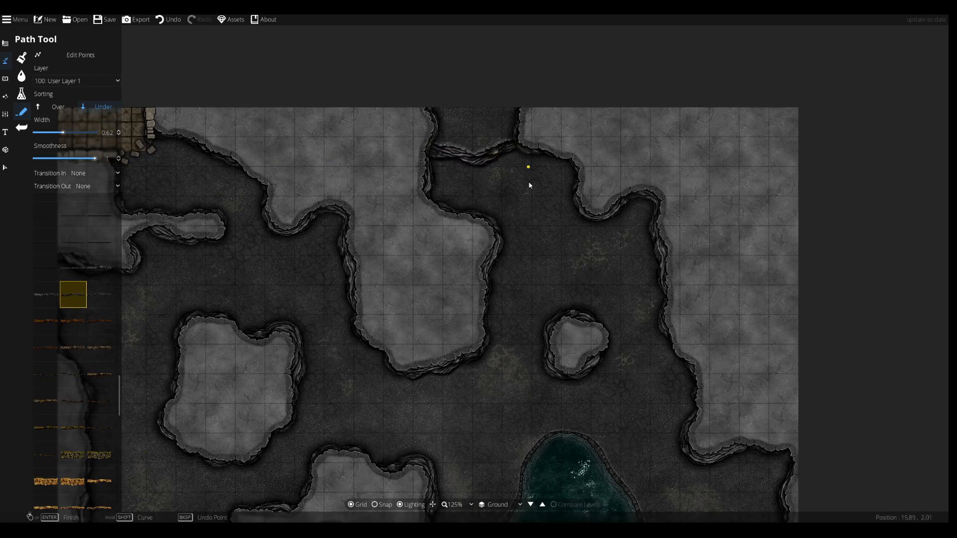
pyautogui.moveTo(230, 303); pyautogui.dragTo(408, 193)
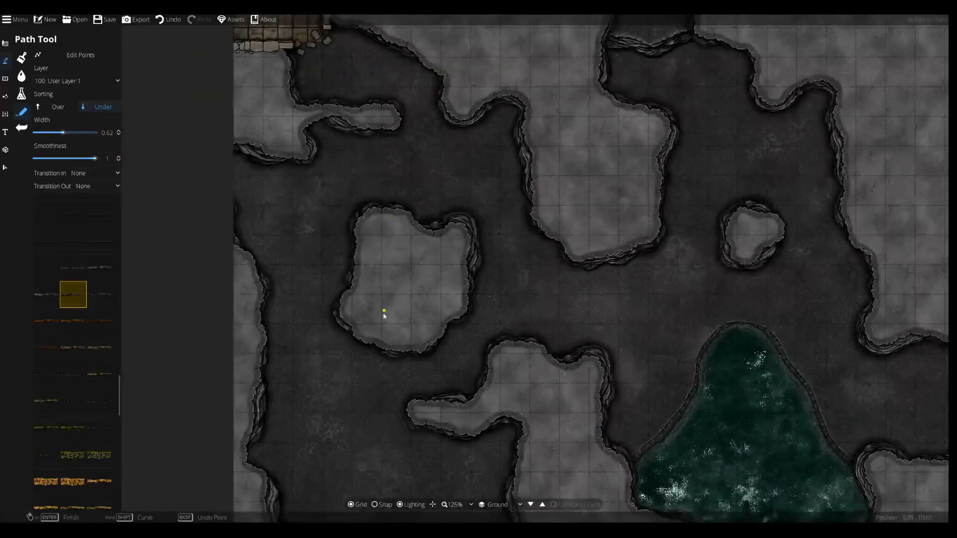
pyautogui.moveTo(478, 221); pyautogui.dragTo(393, 166)
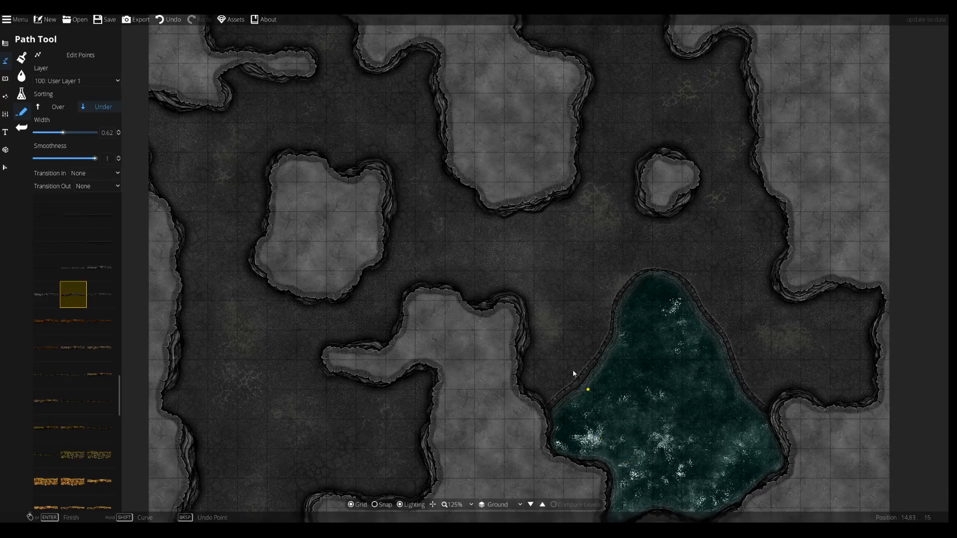
pyautogui.moveTo(368, 375); pyautogui.dragTo(475, 185)
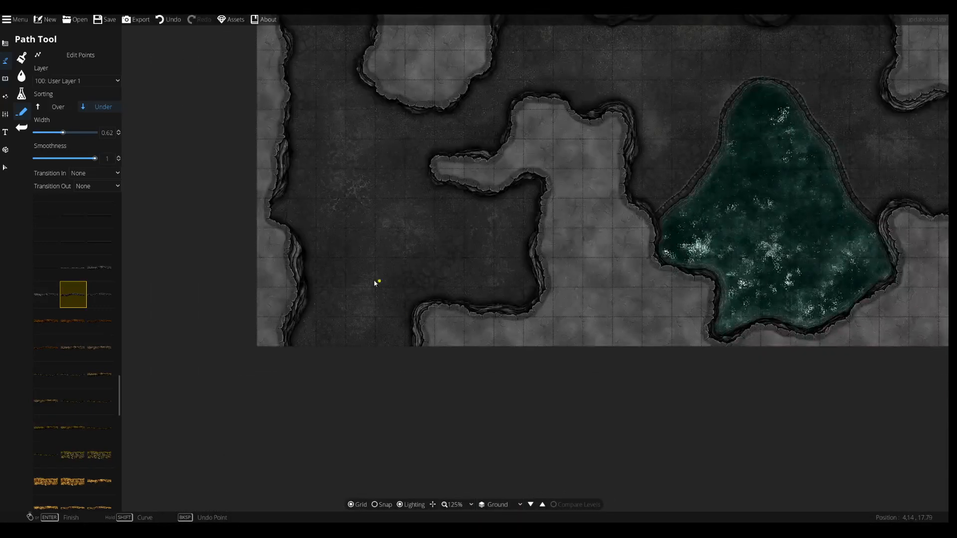
pyautogui.click(298, 266)
pyautogui.click(370, 297)
pyautogui.rightClick(369, 297)
pyautogui.hotkey('ctrl', 'z')
# - Draw a wide cliff ledge from the tip of the southern rock finger down to the western cave wall
pyautogui.click(437, 178)
pyautogui.click(407, 207)
pyautogui.click(365, 237)
pyautogui.click(296, 249)
pyautogui.rightClick(294, 250)
pyautogui.moveTo(395, 160); pyautogui.dragTo(382, 432)
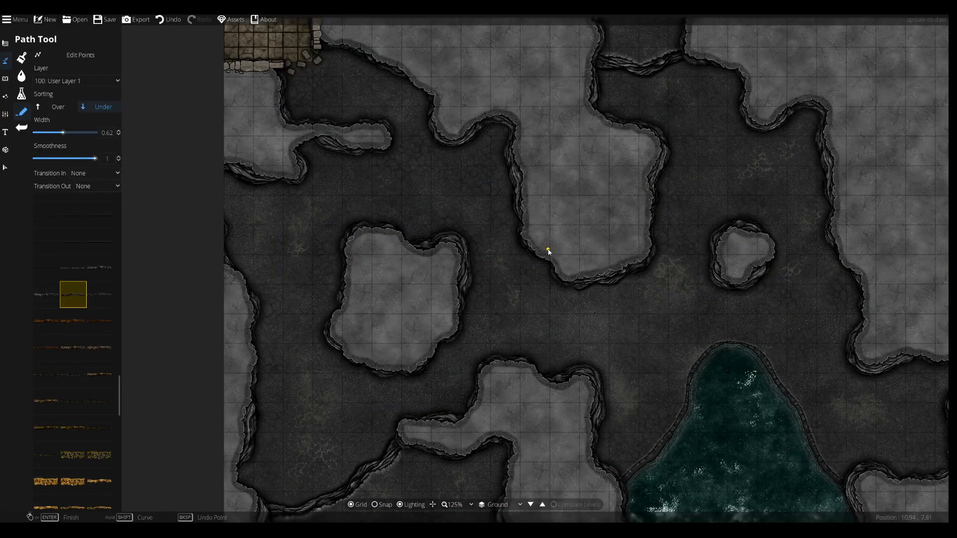
pyautogui.moveTo(633, 392); pyautogui.dragTo(552, 252)
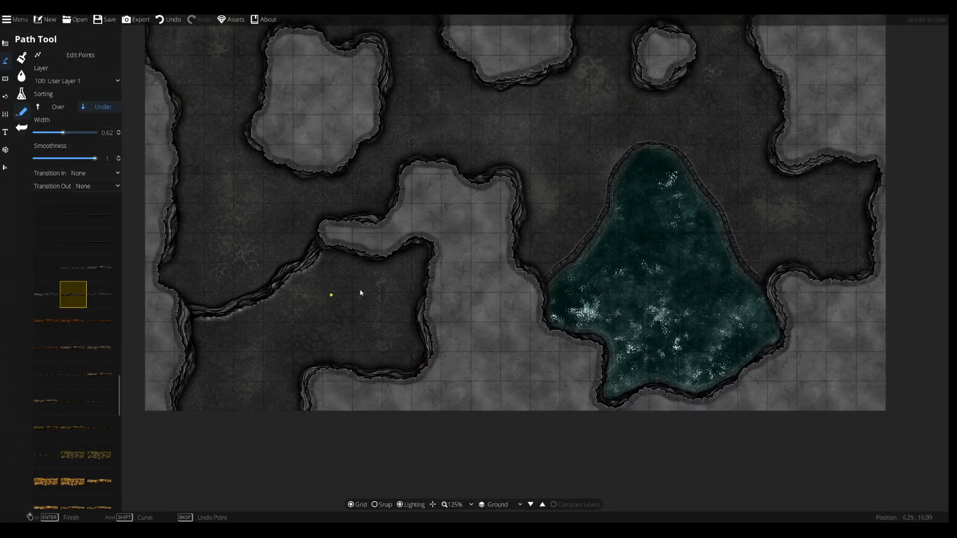
pyautogui.moveTo(235, 243); pyautogui.dragTo(381, 389)
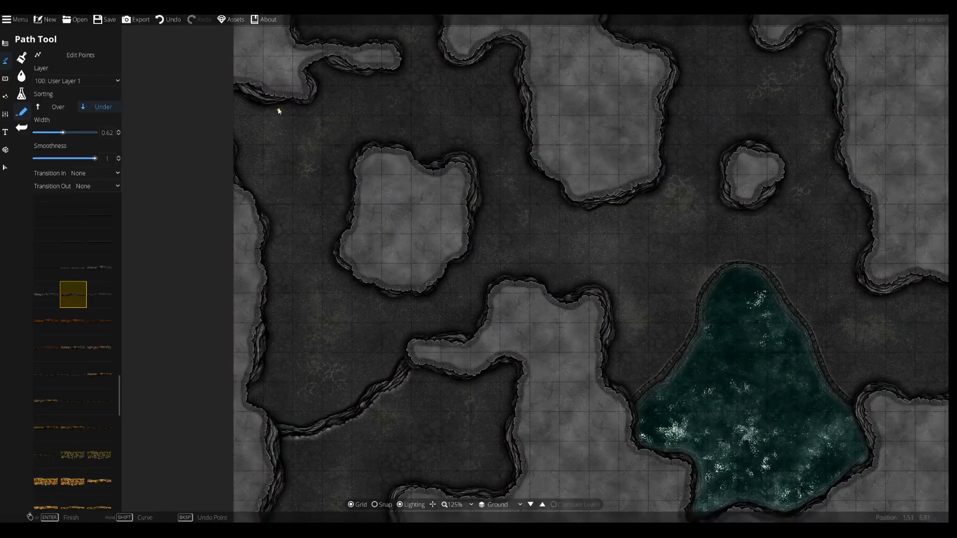
pyautogui.click(277, 136)
pyautogui.rightClick(274, 151)
pyautogui.hotkey('ctrl', 'z')
# - Draw a wide cliff ledge from the western wall up to the northwestern rock mass, closing off the west opening
pyautogui.click(256, 208)
pyautogui.click(277, 98)
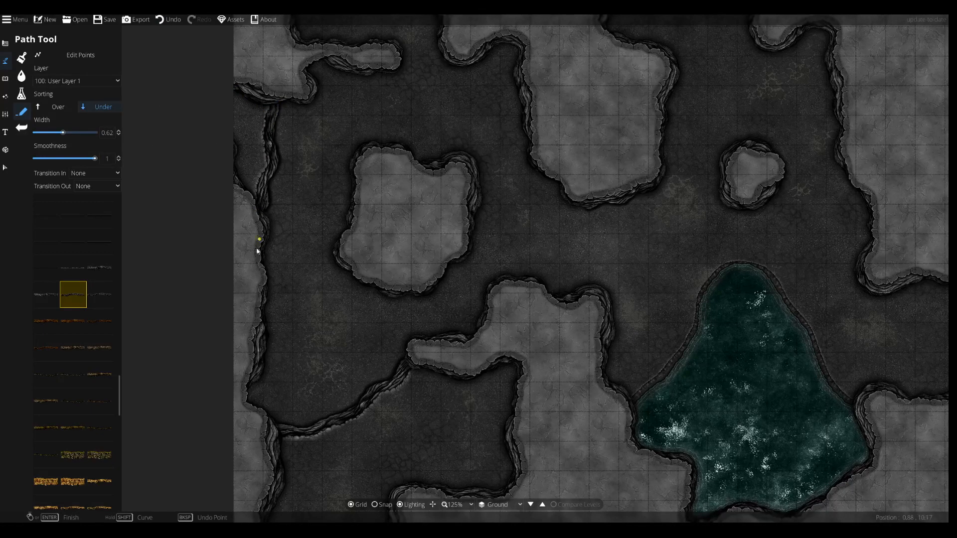
# - Set the path width to 0.24 and draw thin ledges linking the western rock island to the west wall and northwestern rock finger
pyautogui.moveTo(292, 181); pyautogui.dragTo(318, 236)
pyautogui.moveTo(63, 132); pyautogui.dragTo(49, 134)
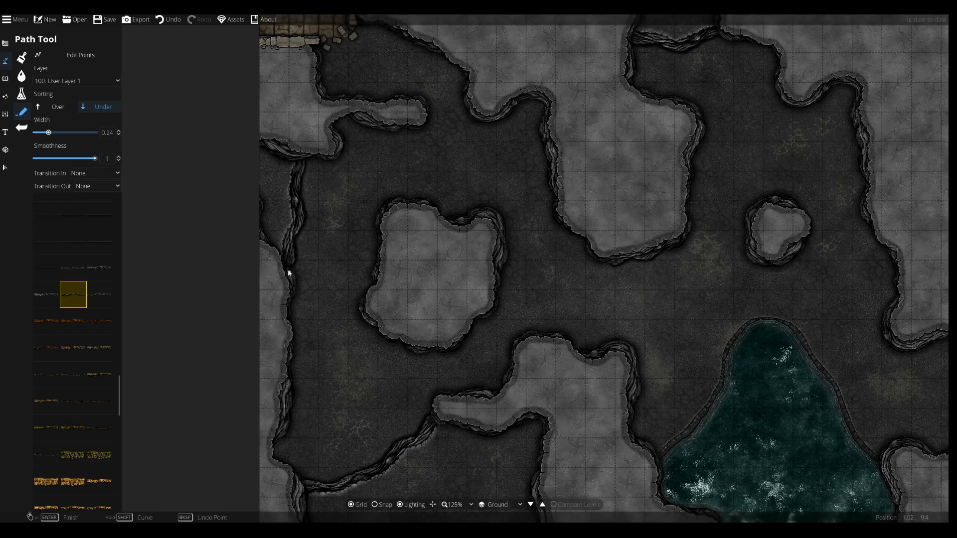
pyautogui.moveTo(290, 275)
pyautogui.mouseDown()
pyautogui.moveTo(314, 265)
pyautogui.moveTo(342, 271)
pyautogui.moveTo(367, 306)
pyautogui.mouseUp()
pyautogui.moveTo(336, 152)
pyautogui.mouseDown()
pyautogui.moveTo(345, 180)
pyautogui.moveTo(391, 186)
pyautogui.moveTo(398, 156)
pyautogui.moveTo(383, 134)
pyautogui.moveTo(381, 81)
pyautogui.mouseUp()
pyautogui.hotkey('ctrl', 'z')
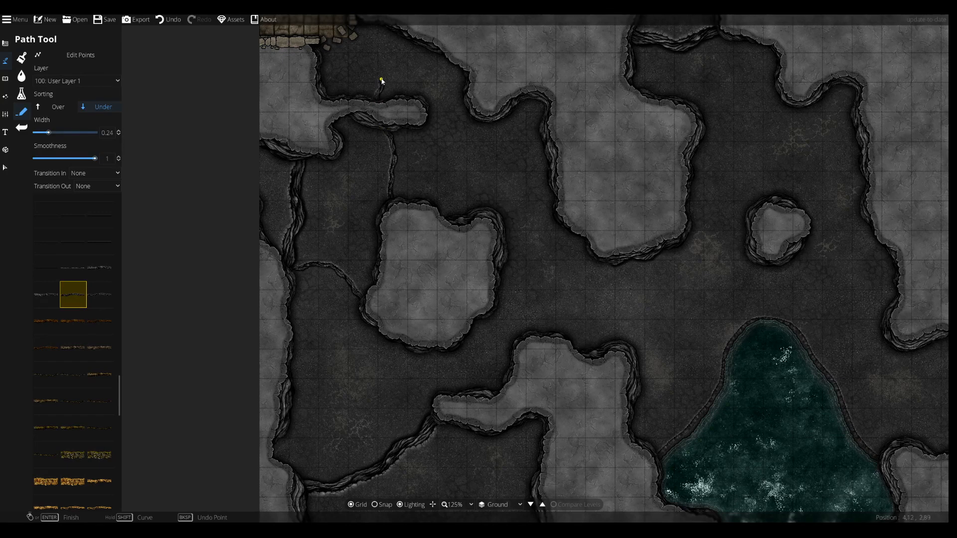
# - Draw two curved thin ledges across the northwestern passage beside the stone-tiled floor
pyautogui.click(440, 52)
pyautogui.rightClick(440, 53)
pyautogui.moveTo(395, 50); pyautogui.dragTo(402, 101)
pyautogui.moveTo(318, 98)
pyautogui.mouseDown()
pyautogui.moveTo(340, 116)
pyautogui.moveTo(368, 93)
pyautogui.moveTo(412, 90)
pyautogui.mouseUp()
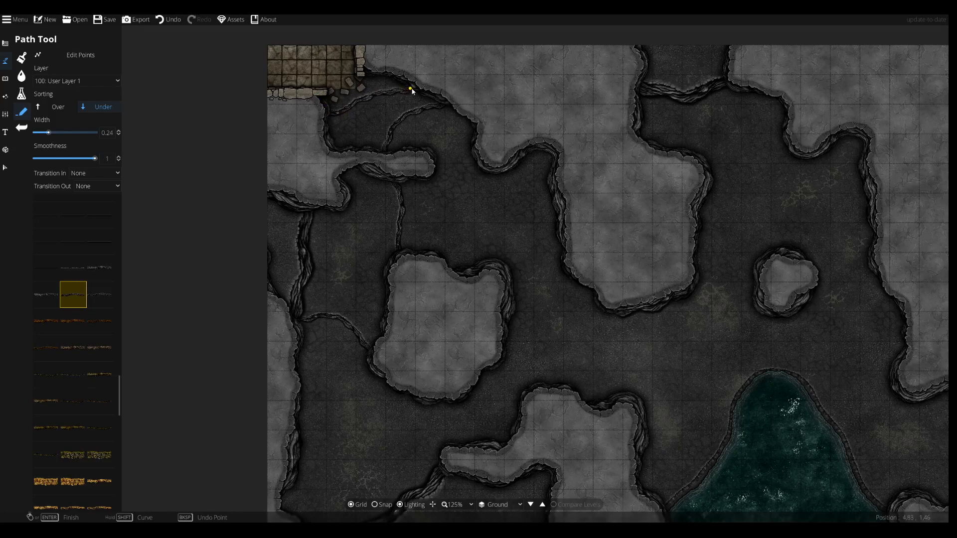
# - Draw thin ledges linking the central rock mass, the southern rock, the small rock island and the eastern wall
pyautogui.moveTo(577, 124); pyautogui.dragTo(348, 117)
pyautogui.click(366, 283)
pyautogui.moveTo(376, 326)
pyautogui.mouseDown()
pyautogui.moveTo(327, 387)
pyautogui.moveTo(375, 390)
pyautogui.moveTo(415, 421)
pyautogui.moveTo(433, 368)
pyautogui.moveTo(493, 328)
pyautogui.moveTo(530, 330)
pyautogui.moveTo(551, 307)
pyautogui.mouseUp()
pyautogui.moveTo(585, 275)
pyautogui.mouseDown()
pyautogui.moveTo(581, 260)
pyautogui.moveTo(606, 220)
pyautogui.moveTo(654, 216)
pyautogui.mouseUp()
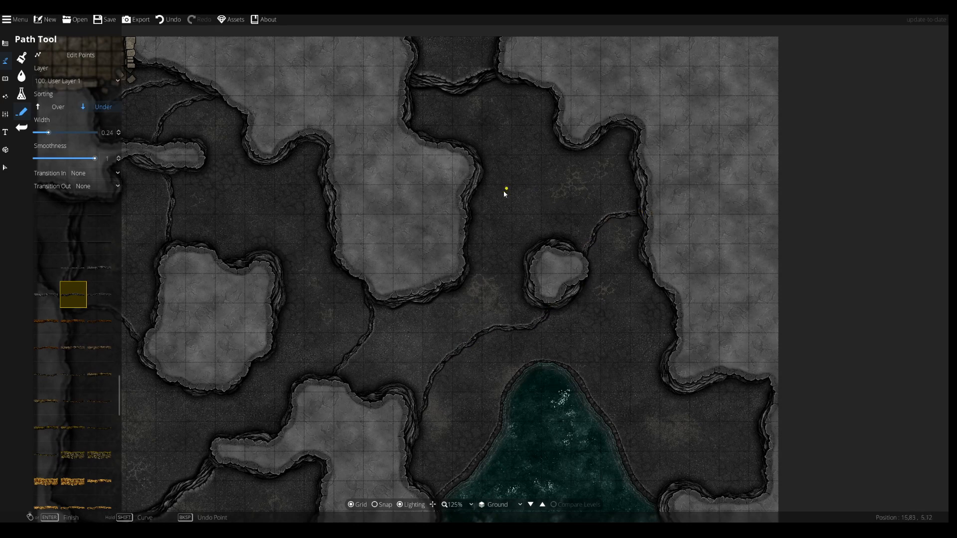
# - Draw thin connecting ledges through the northeastern passage between the wide northern ledge, the eastern wall and the central rock mass
pyautogui.click(479, 78)
pyautogui.moveTo(497, 108); pyautogui.dragTo(529, 113)
pyautogui.moveTo(541, 156)
pyautogui.mouseDown()
pyautogui.moveTo(602, 169)
pyautogui.moveTo(631, 160)
pyautogui.mouseUp()
pyautogui.moveTo(473, 217)
pyautogui.mouseDown()
pyautogui.moveTo(498, 184)
pyautogui.moveTo(491, 157)
pyautogui.moveTo(508, 134)
pyautogui.moveTo(520, 133)
pyautogui.moveTo(541, 155)
pyautogui.moveTo(567, 150)
pyautogui.mouseUp()
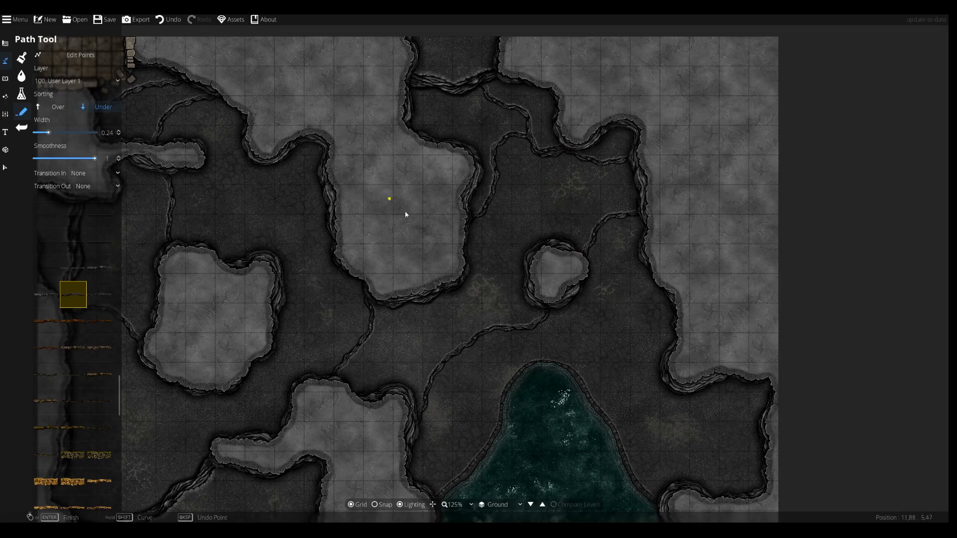
# - Draw two branching thin ledges across the eastern alcove beside the lake
pyautogui.moveTo(614, 368)
pyautogui.mouseDown()
pyautogui.moveTo(444, 203)
pyautogui.moveTo(451, 210)
pyautogui.mouseUp()
pyautogui.moveTo(516, 235)
pyautogui.mouseDown()
pyautogui.moveTo(532, 254)
pyautogui.moveTo(602, 265)
pyautogui.moveTo(595, 309)
pyautogui.moveTo(580, 295)
pyautogui.moveTo(583, 283)
pyautogui.moveTo(594, 295)
pyautogui.moveTo(577, 314)
pyautogui.moveTo(546, 308)
pyautogui.moveTo(527, 327)
pyautogui.mouseUp()
pyautogui.hotkey('ctrl', 'z')
pyautogui.moveTo(539, 252)
pyautogui.mouseDown()
pyautogui.moveTo(579, 292)
pyautogui.moveTo(558, 337)
pyautogui.mouseUp()
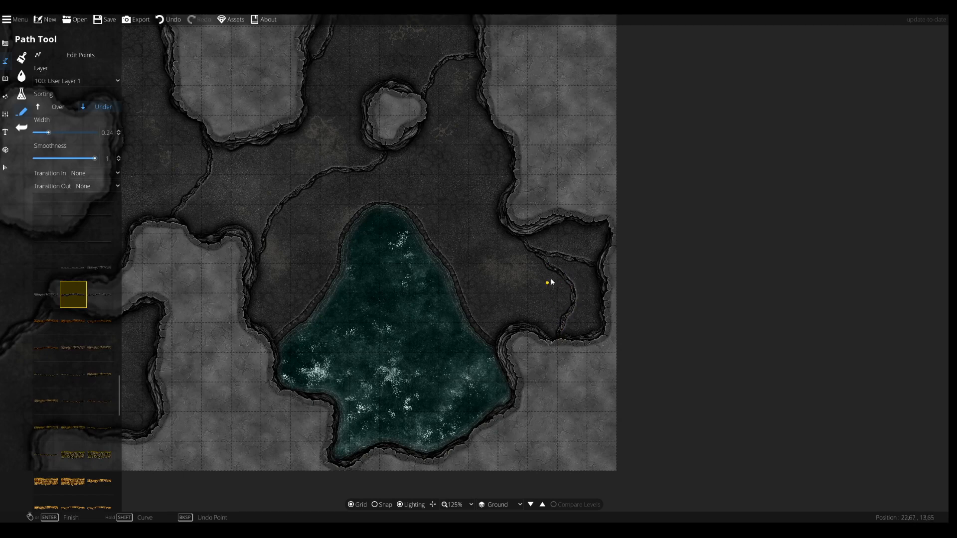
# - Draw one thin ledge down the southwestern chamber and another from its wide diagonal ledge to the west wall
pyautogui.moveTo(553, 239); pyautogui.dragTo(643, 279)
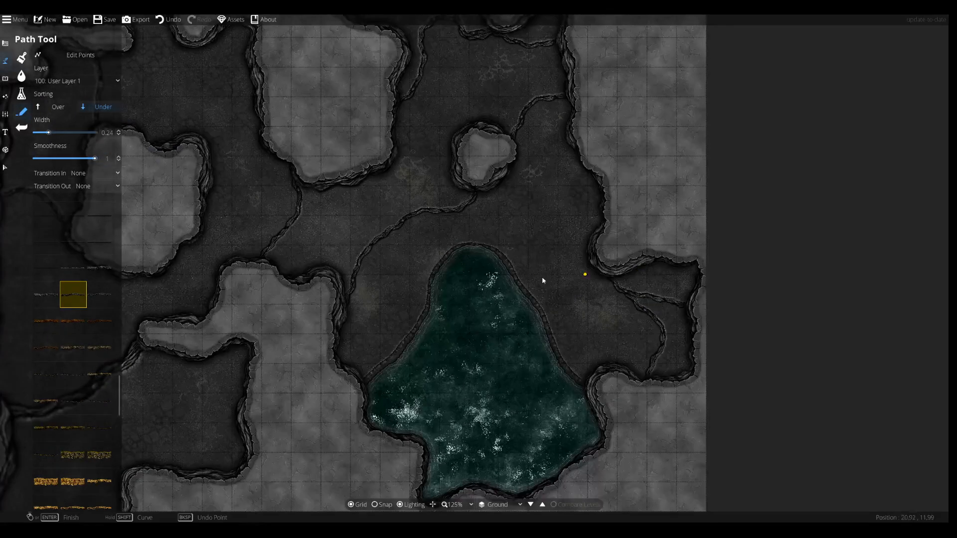
pyautogui.moveTo(461, 293); pyautogui.dragTo(655, 164)
pyautogui.moveTo(387, 228)
pyautogui.mouseDown()
pyautogui.moveTo(395, 282)
pyautogui.moveTo(386, 310)
pyautogui.moveTo(423, 345)
pyautogui.mouseUp()
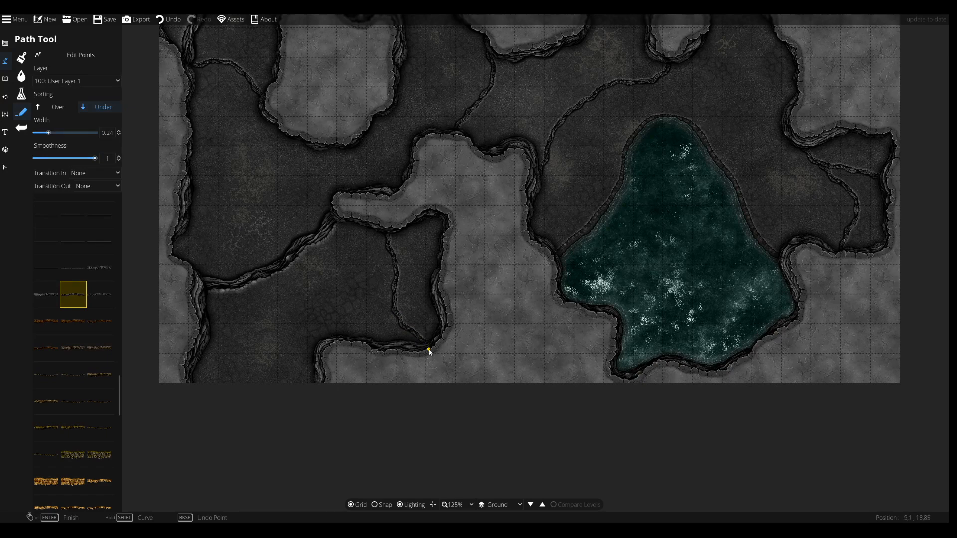
pyautogui.moveTo(365, 345); pyautogui.dragTo(464, 389)
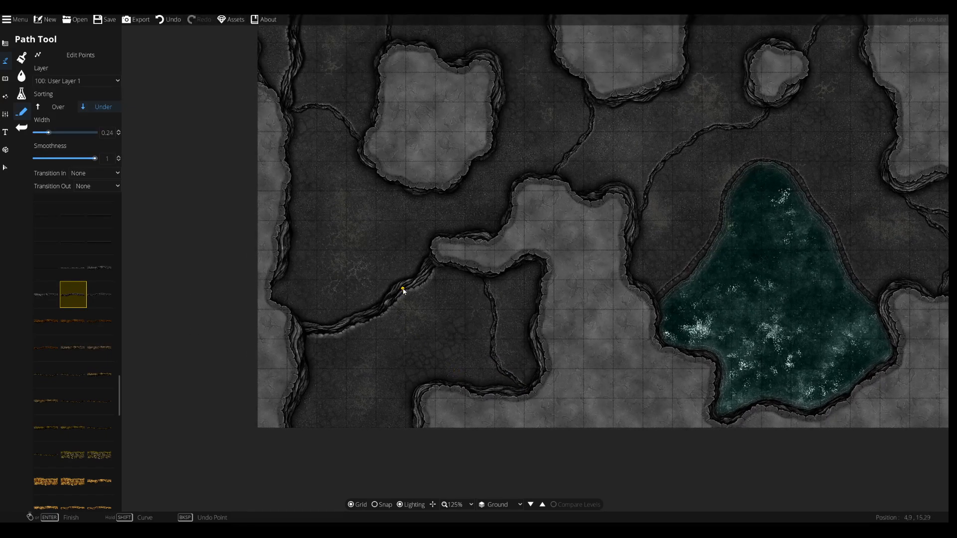
pyautogui.moveTo(361, 294)
pyautogui.mouseDown()
pyautogui.moveTo(319, 252)
pyautogui.moveTo(292, 243)
pyautogui.moveTo(275, 253)
pyautogui.mouseUp()
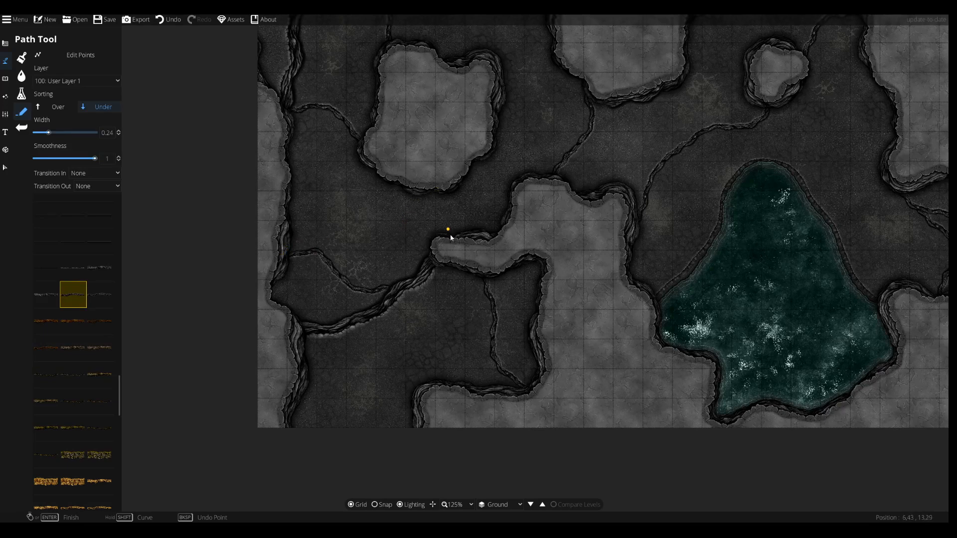
pyautogui.scroll(5, 397, 194)
pyautogui.scroll(-4, 379, 211)
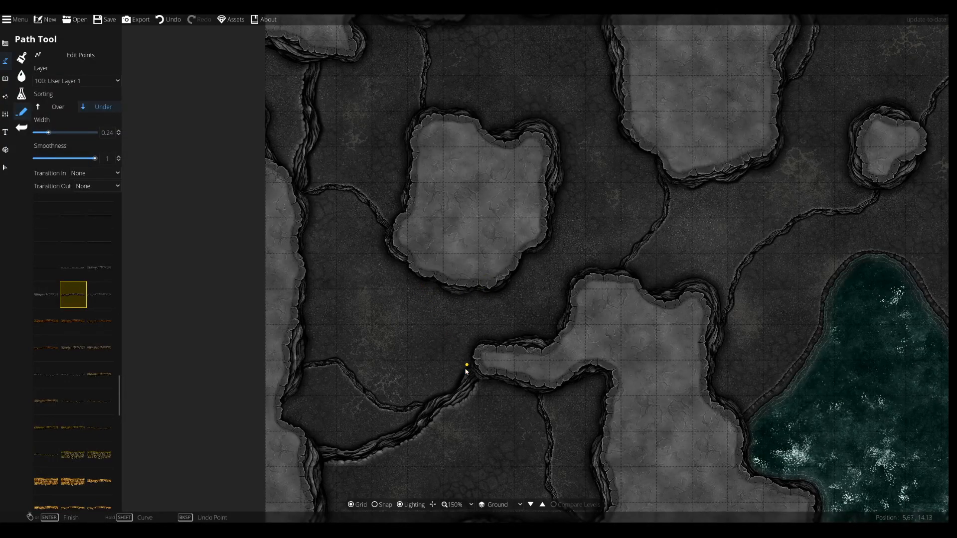
pyautogui.moveTo(373, 146); pyautogui.dragTo(400, 292)
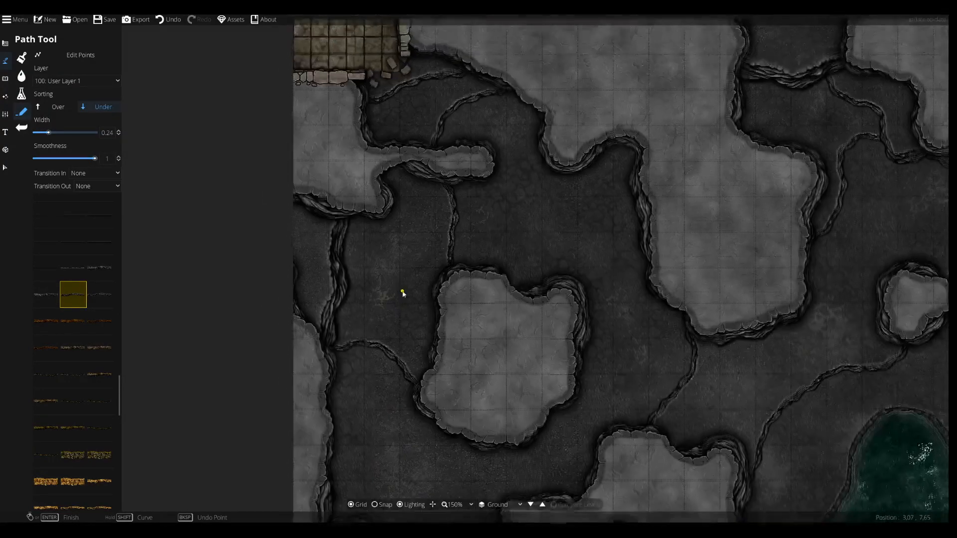
pyautogui.scroll(5, 430, 204)
pyautogui.scroll(-6, 430, 205)
pyautogui.moveTo(435, 215); pyautogui.dragTo(474, 164)
pyautogui.click(419, 143)
pyautogui.click(428, 168)
pyautogui.rightClick(429, 168)
pyautogui.hotkey('ctrl', 'z')
# - Draw a thin ledge from the wide western ledge up to the underside of the northwestern rock mass
pyautogui.click(390, 220)
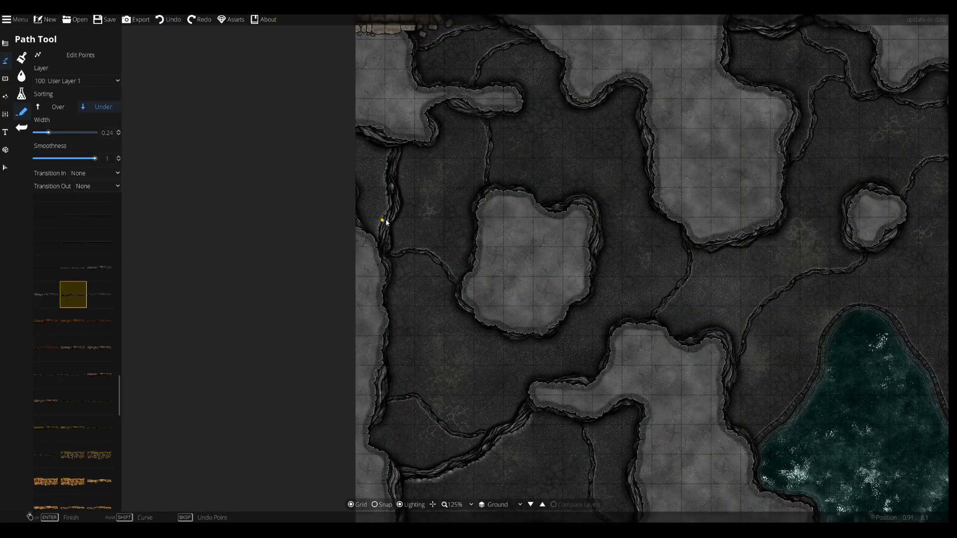
pyautogui.click(435, 133)
pyautogui.rightClick(435, 133)
# - Set the path width to 0.13 and draw a finer ledge branching between the existing ledges in the northeastern passage
pyautogui.moveTo(463, 219); pyautogui.dragTo(314, 258)
pyautogui.moveTo(559, 217); pyautogui.dragTo(534, 150)
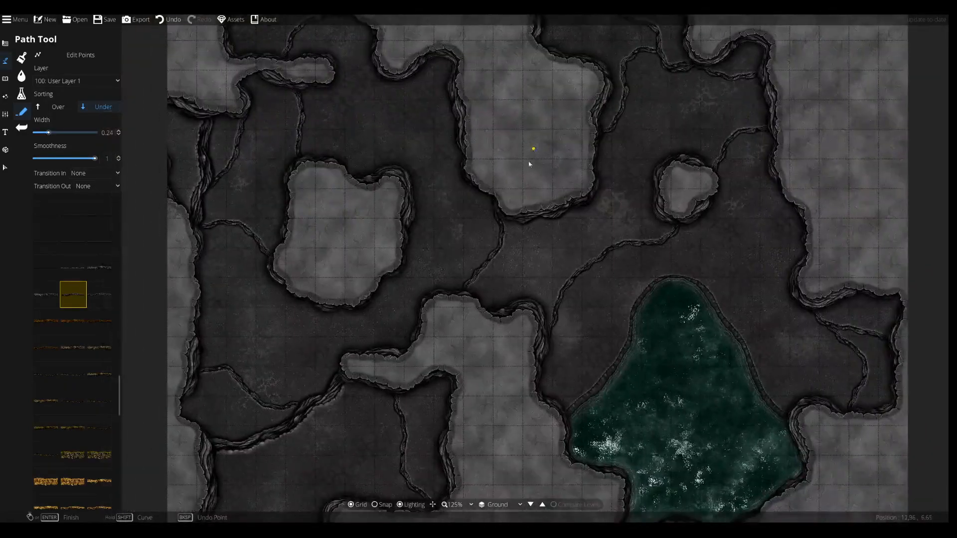
pyautogui.moveTo(488, 234); pyautogui.dragTo(542, 107)
pyautogui.moveTo(582, 220); pyautogui.dragTo(459, 331)
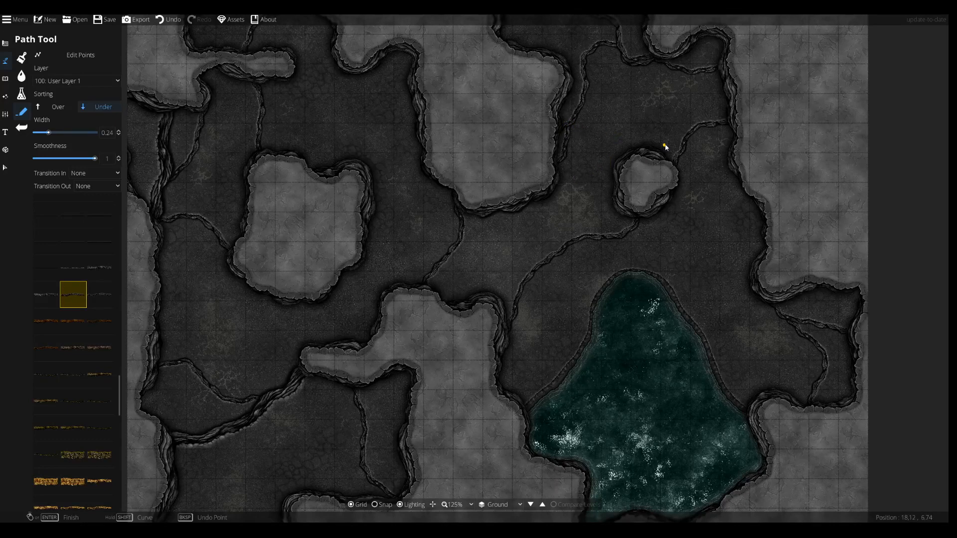
pyautogui.scroll(8, 573, 205)
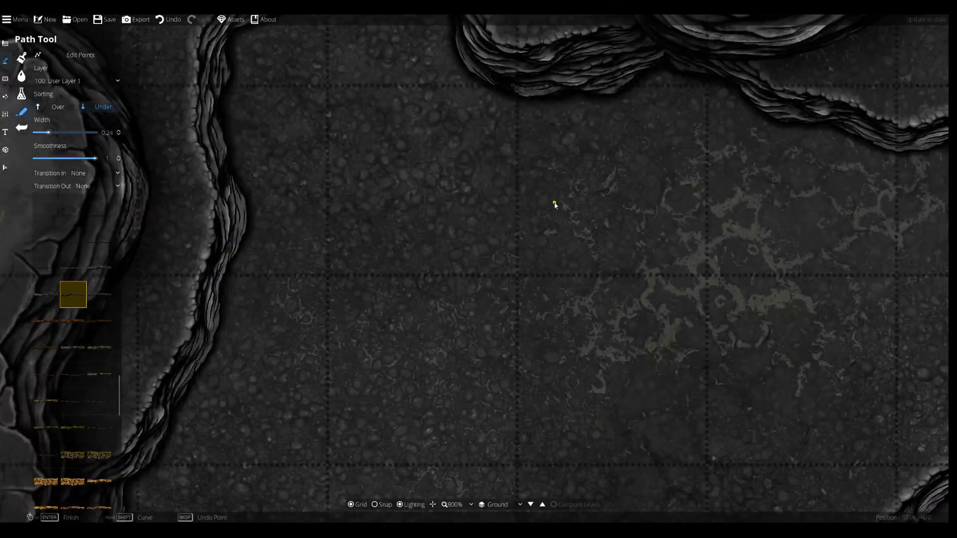
pyautogui.scroll(-3, 554, 205)
pyautogui.moveTo(385, 288)
pyautogui.mouseDown()
pyautogui.moveTo(370, 284)
pyautogui.moveTo(443, 235)
pyautogui.mouseUp()
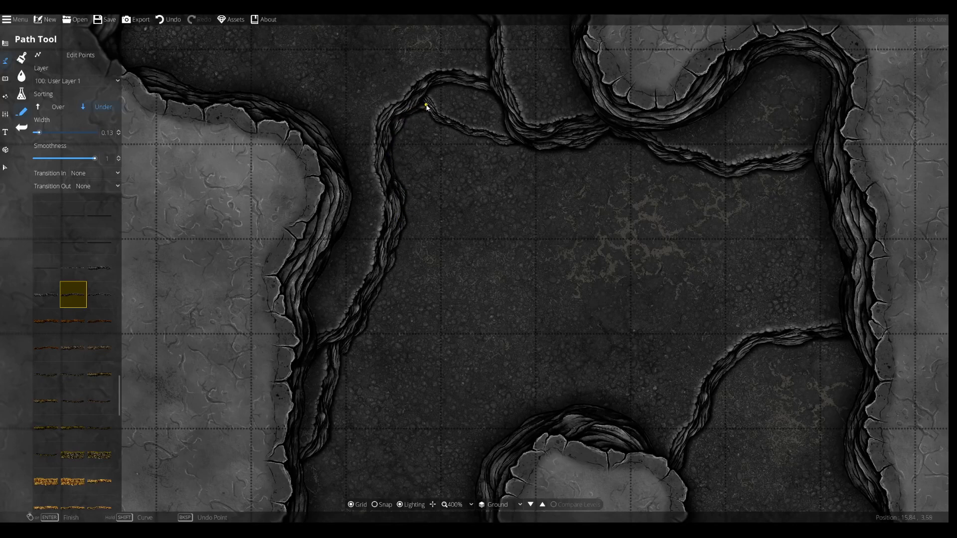
# - Draw two fine ledges against the eastern cliff wall, northeast of the lake and above the eastern alcove
pyautogui.scroll(-5, 477, 180)
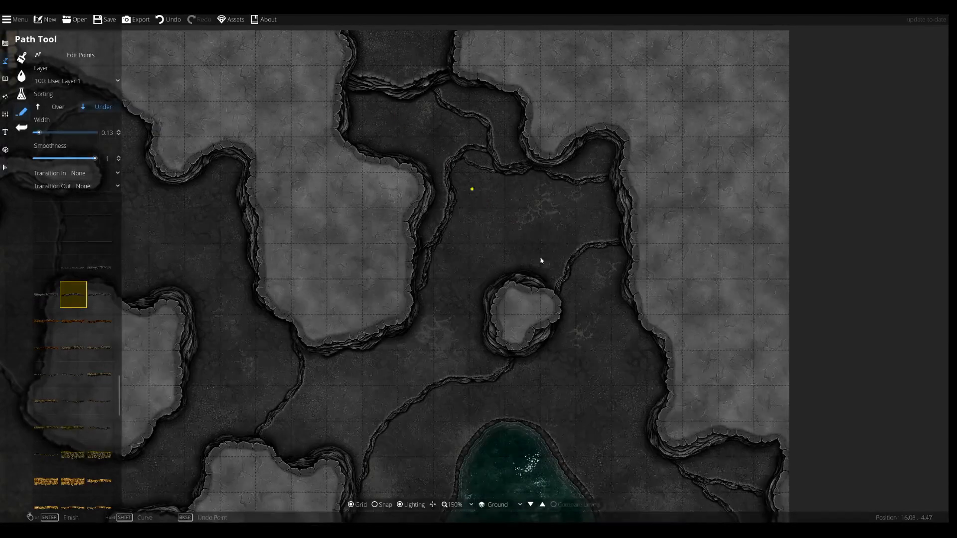
pyautogui.scroll(3, 542, 260)
pyautogui.scroll(-1, 551, 177)
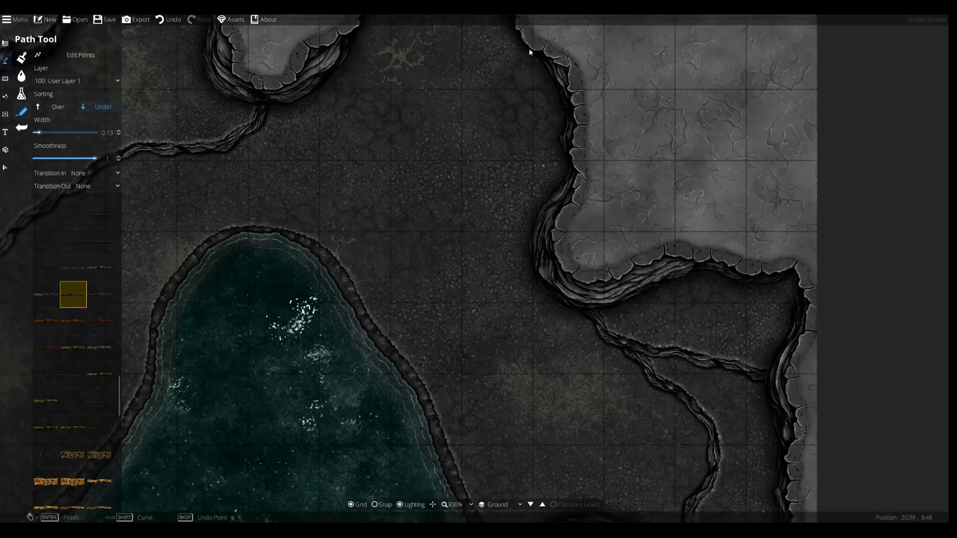
pyautogui.moveTo(499, 149)
pyautogui.mouseDown()
pyautogui.moveTo(513, 213)
pyautogui.moveTo(537, 246)
pyautogui.moveTo(525, 284)
pyautogui.moveTo(532, 310)
pyautogui.mouseUp()
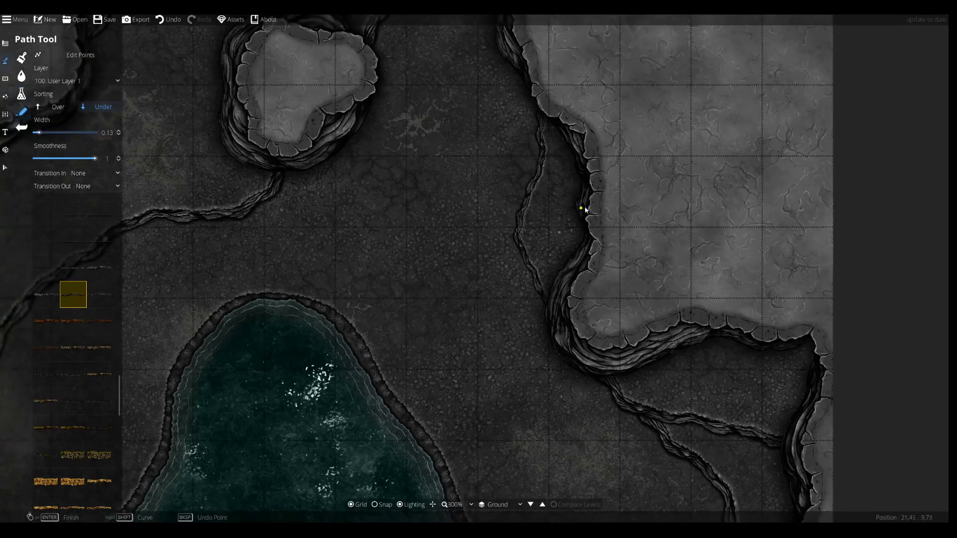
# - Switch to the Pattern Shape Tool and choose the sparse pebble pattern, trying the neighbouring variant for comparison
pyautogui.click(4, 79)
pyautogui.click(6, 68)
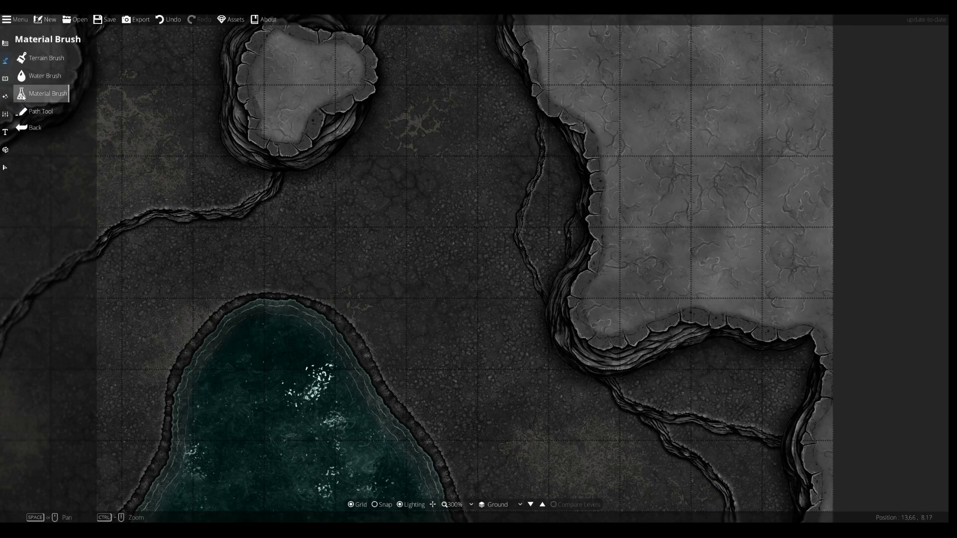
pyautogui.click(5, 42)
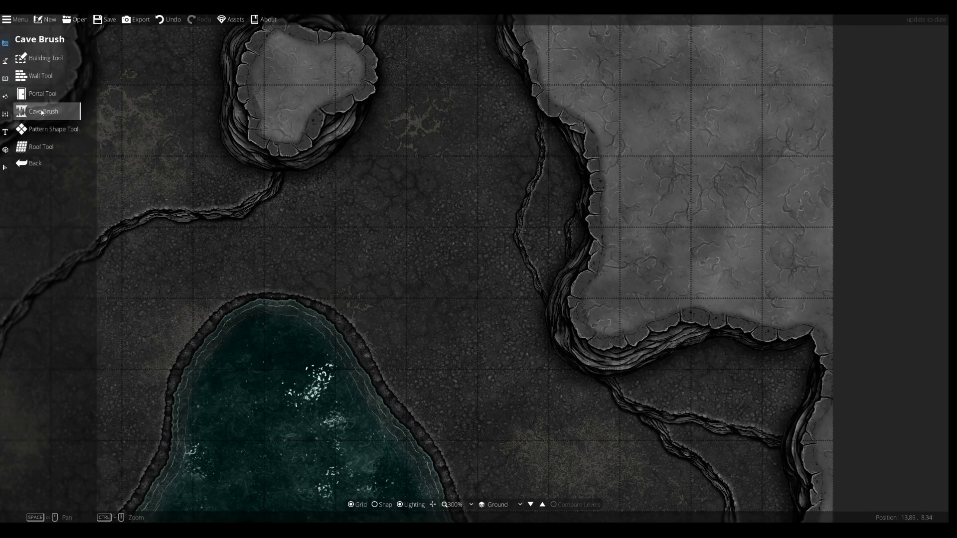
pyautogui.click(43, 127)
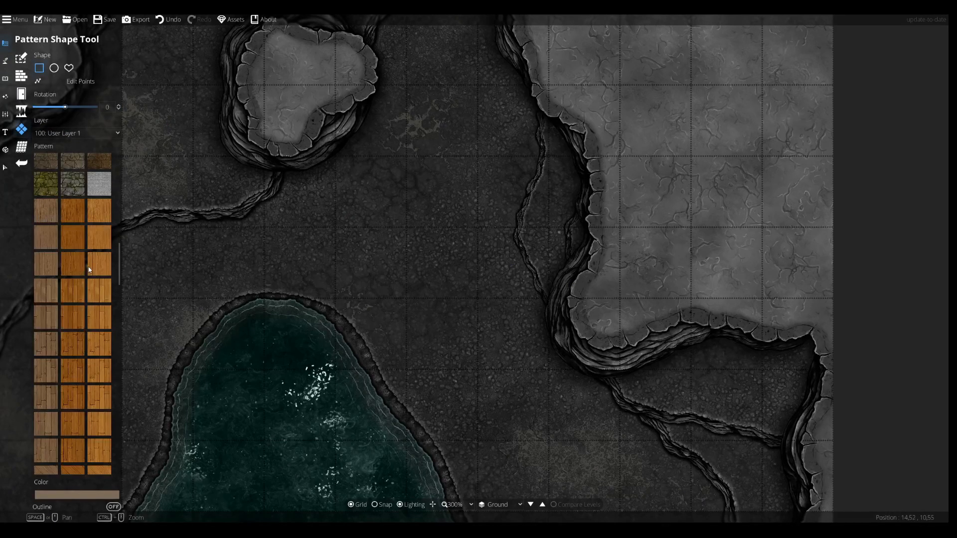
pyautogui.scroll(-5, 91, 271)
pyautogui.scroll(-5, 59, 309)
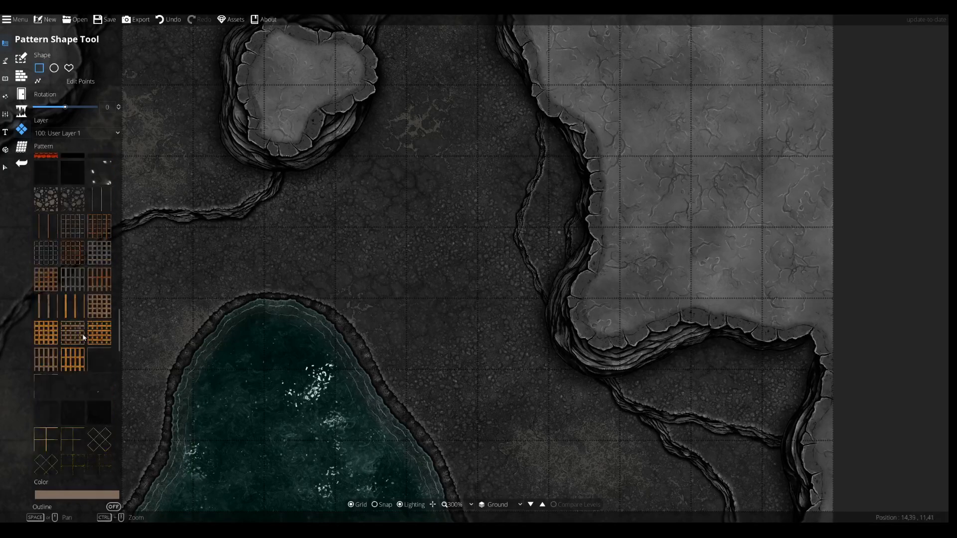
pyautogui.click(103, 383)
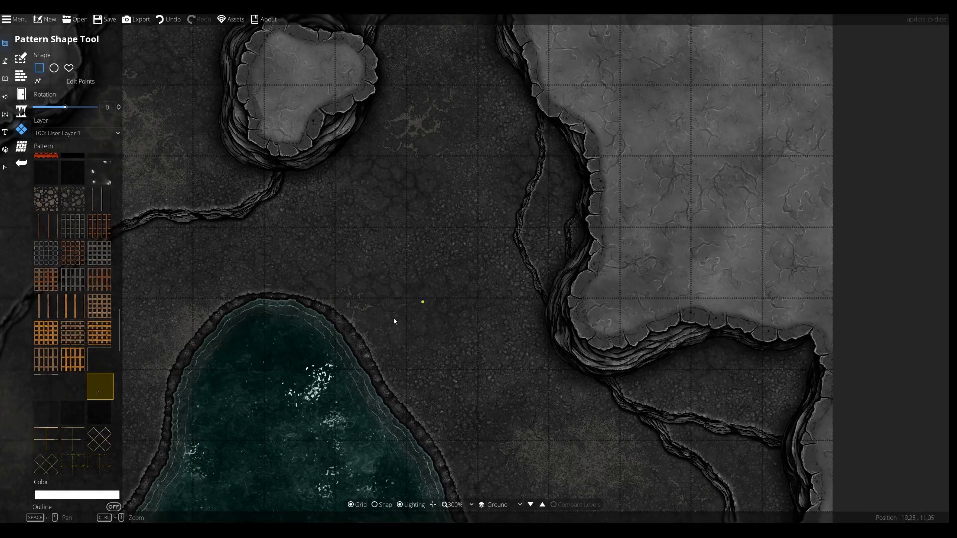
pyautogui.click(64, 390)
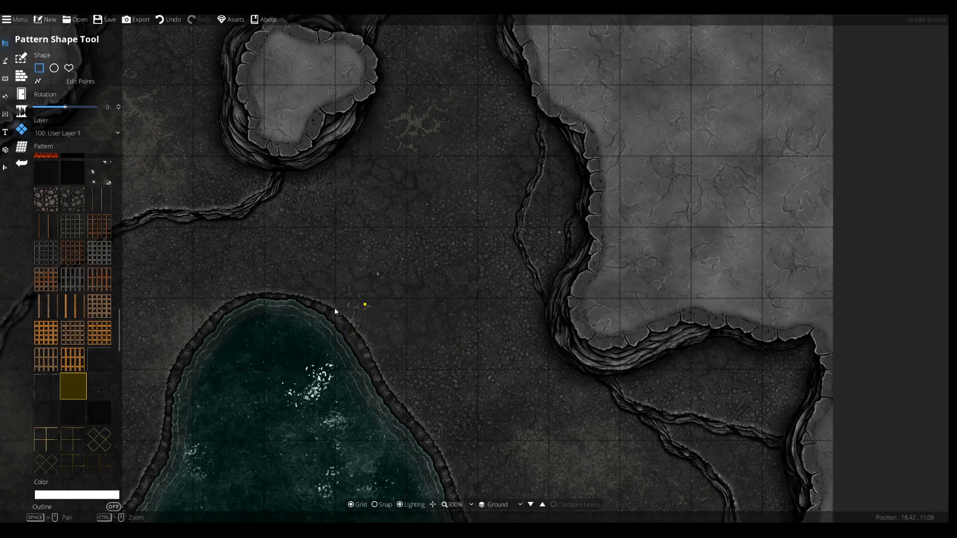
pyautogui.click(110, 389)
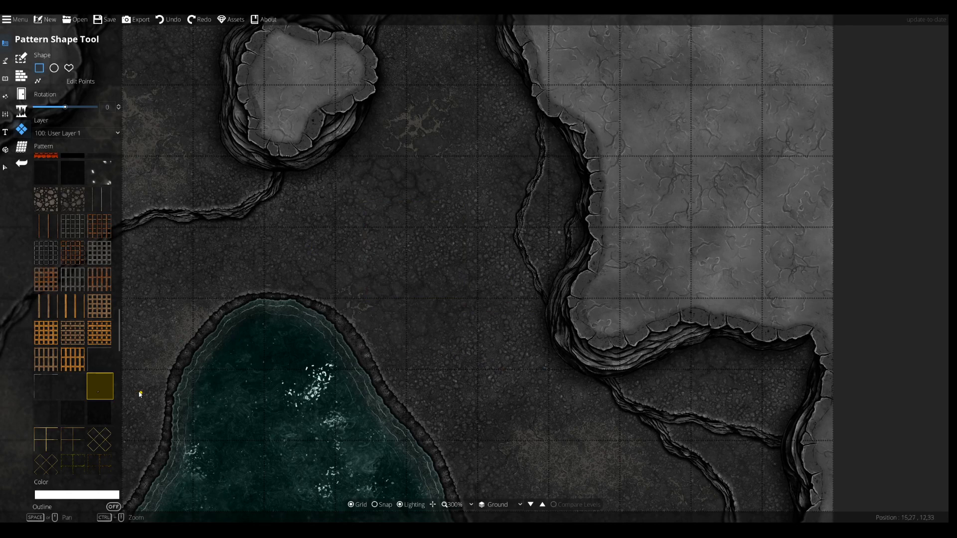
# - Add rectangular pebble patches across the floor and ledges of the eastern alcove beside the lake
pyautogui.scroll(-3, 395, 329)
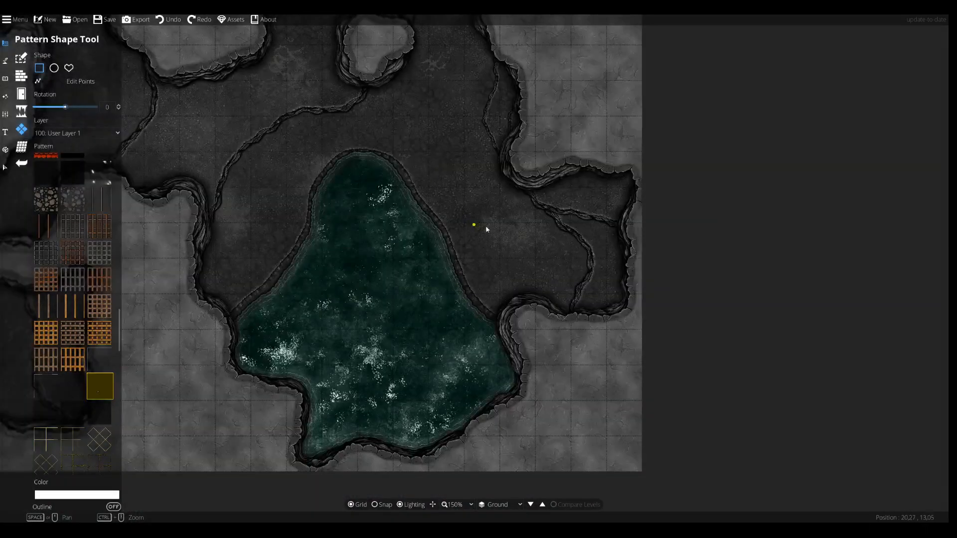
pyautogui.moveTo(493, 161); pyautogui.dragTo(635, 321)
pyautogui.scroll(2, 578, 297)
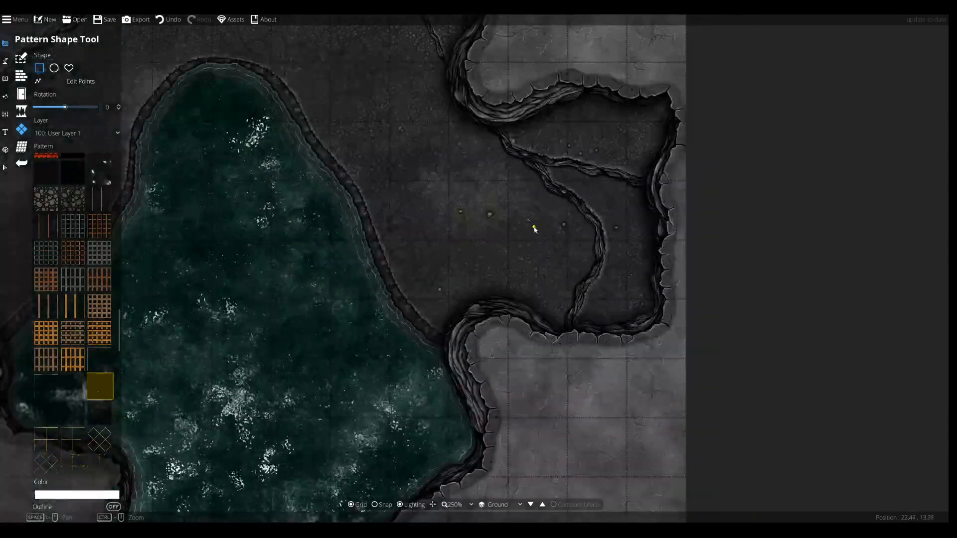
pyautogui.moveTo(513, 93); pyautogui.dragTo(674, 200)
pyautogui.moveTo(434, 280); pyautogui.dragTo(661, 328)
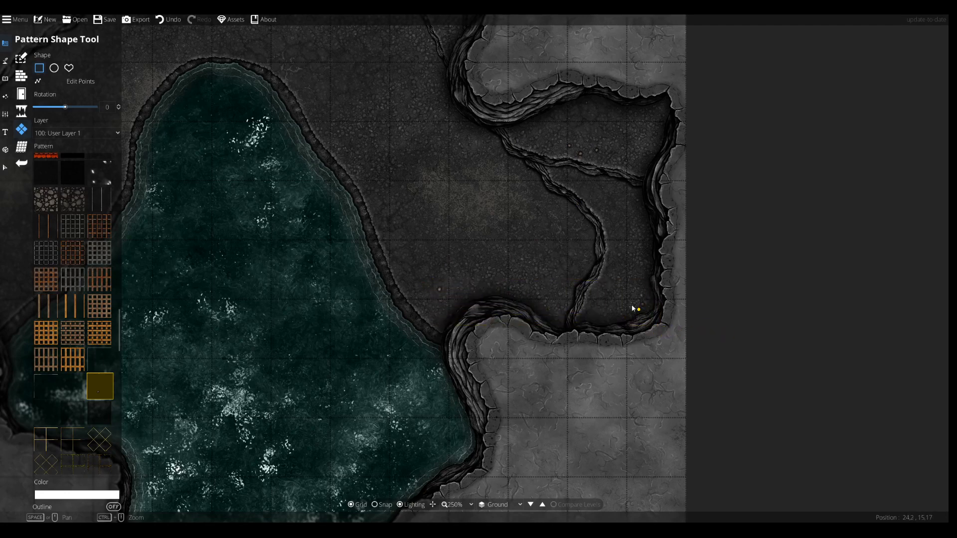
pyautogui.moveTo(440, 160); pyautogui.dragTo(611, 316)
# - Scatter pebbles over the passage north of the lake and around the small central rock island
pyautogui.moveTo(398, 108); pyautogui.dragTo(490, 148)
pyautogui.moveTo(502, 91); pyautogui.dragTo(511, 180)
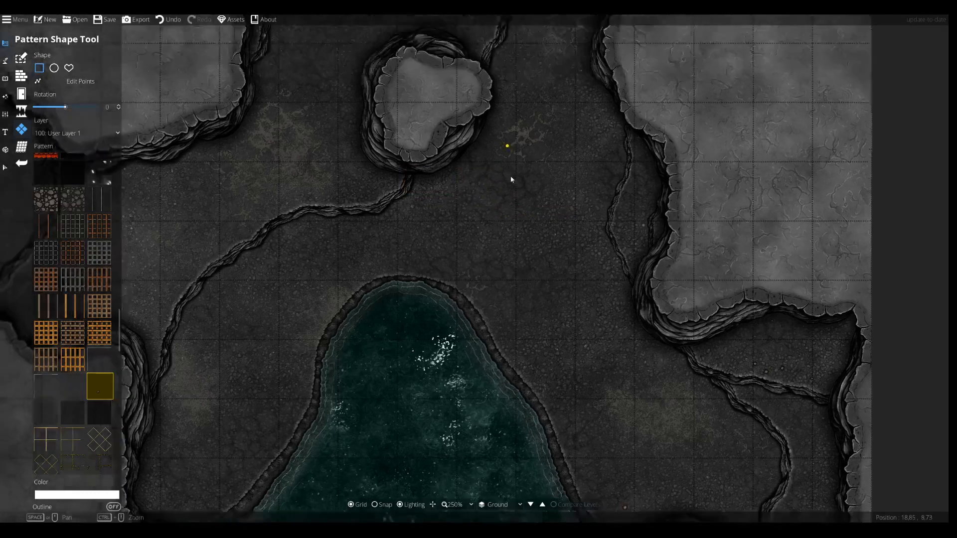
pyautogui.moveTo(529, 88); pyautogui.dragTo(480, 229)
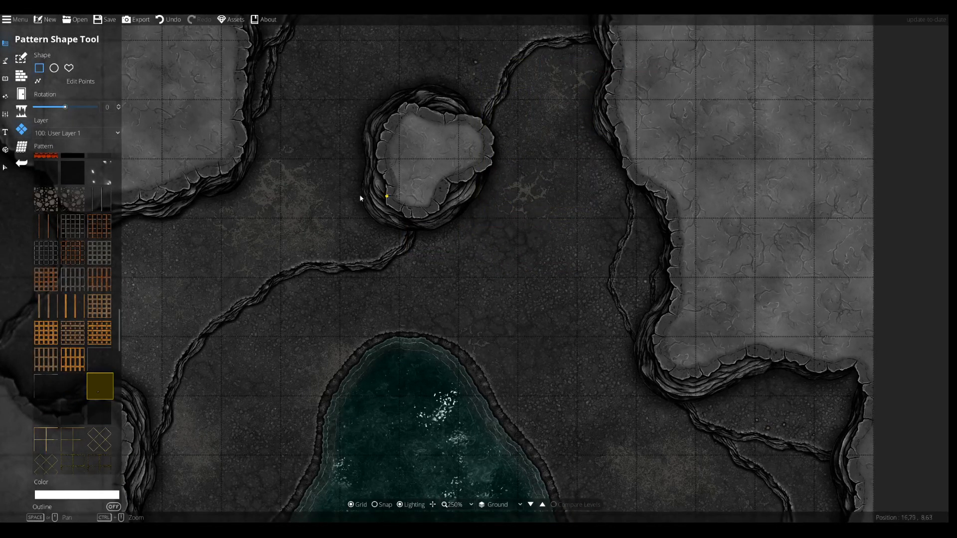
pyautogui.moveTo(359, 195); pyautogui.dragTo(470, 299)
pyautogui.moveTo(435, 98); pyautogui.dragTo(350, 305)
# - Continue the pebble patches through the northeastern passage and the floor west of the small rock island
pyautogui.moveTo(458, 115); pyautogui.dragTo(467, 353)
pyautogui.moveTo(381, 128); pyautogui.dragTo(279, 230)
pyautogui.moveTo(301, 143); pyautogui.dragTo(361, 293)
pyautogui.moveTo(400, 170); pyautogui.dragTo(326, 268)
pyautogui.moveTo(458, 175); pyautogui.dragTo(614, 424)
pyautogui.moveTo(566, 367); pyautogui.dragTo(760, 69)
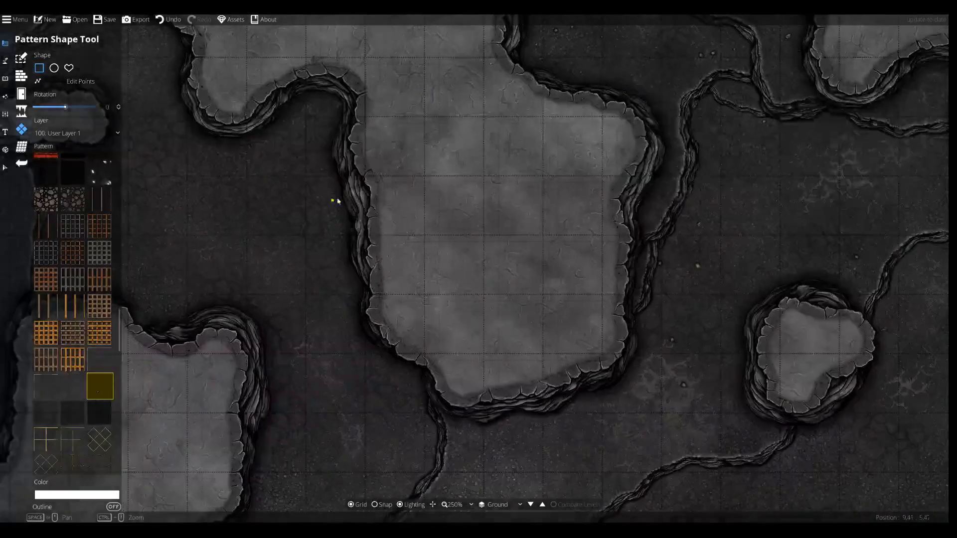
# - Add pebble patches to the open floor west of the large northern rock mass
pyautogui.moveTo(331, 204); pyautogui.dragTo(523, 246)
pyautogui.moveTo(449, 198); pyautogui.dragTo(580, 357)
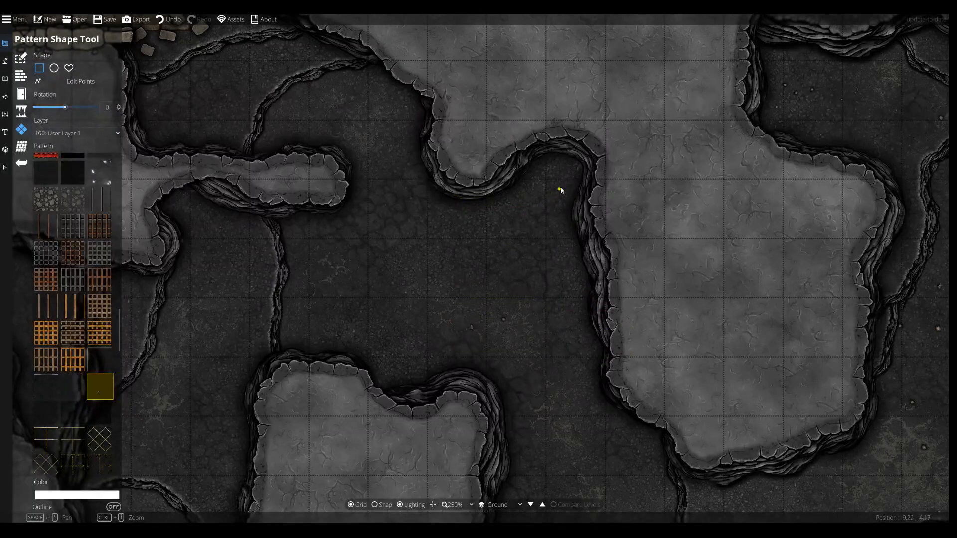
pyautogui.moveTo(586, 165); pyautogui.dragTo(495, 252)
pyautogui.moveTo(368, 207); pyautogui.dragTo(481, 254)
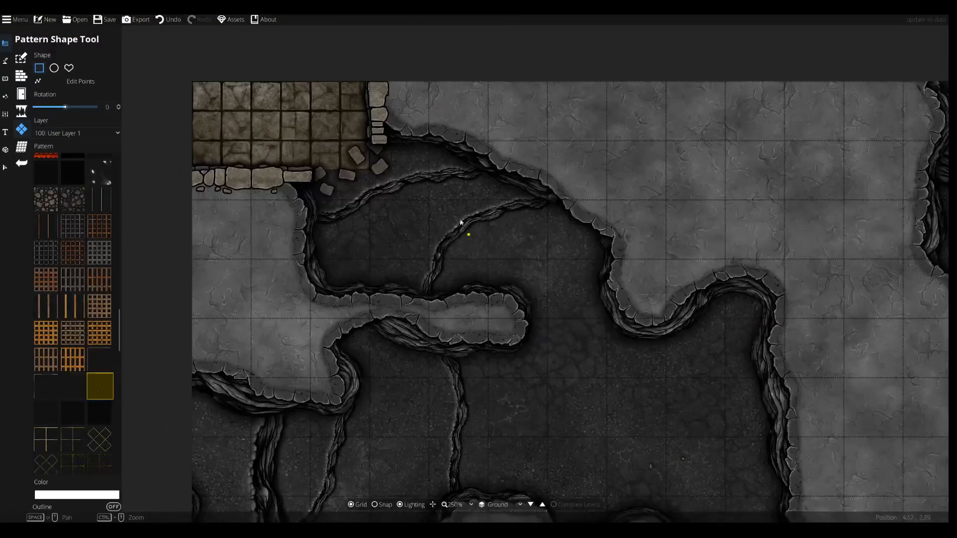
# - Scatter pebbles in the northwestern chamber between the ledges near the ruined stone room
pyautogui.moveTo(485, 154); pyautogui.dragTo(329, 297)
pyautogui.moveTo(404, 144); pyautogui.dragTo(305, 250)
pyautogui.moveTo(339, 397); pyautogui.dragTo(463, 138)
pyautogui.moveTo(260, 208); pyautogui.dragTo(300, 431)
# - Choose the neighbouring debris pattern and apply it over the northwestern chamber beside the ruined room
pyautogui.click(74, 391)
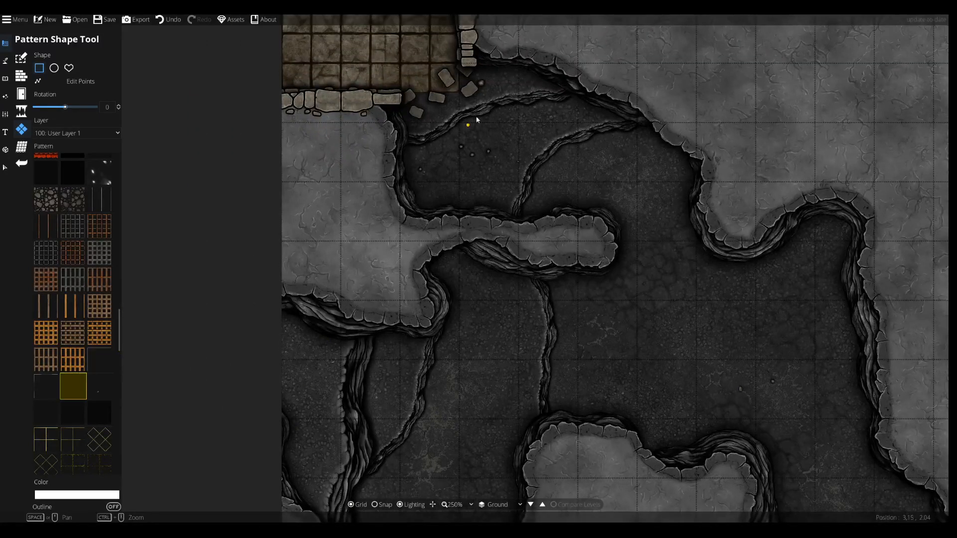
pyautogui.moveTo(513, 57); pyautogui.dragTo(389, 216)
pyautogui.scroll(5, 291, 202)
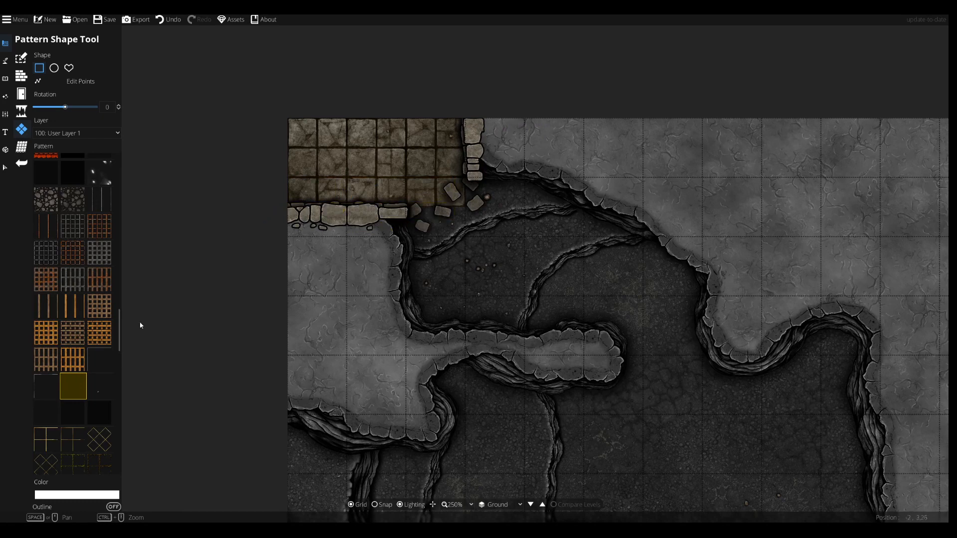
# - Return to the sparse pebble pattern and scatter it over the western and southern passages toward the lake
pyautogui.click(101, 390)
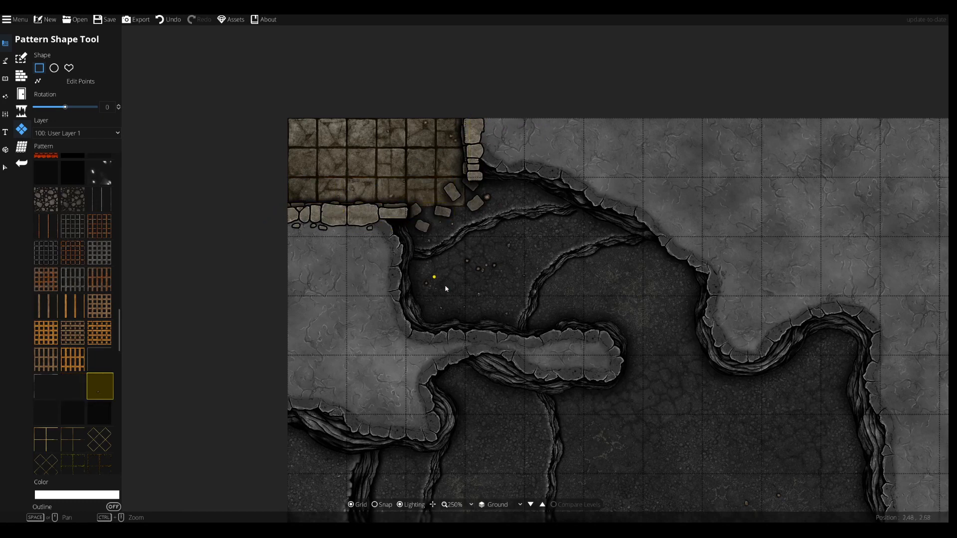
pyautogui.scroll(-10, 362, 119)
pyautogui.moveTo(361, 192); pyautogui.dragTo(308, 358)
pyautogui.moveTo(410, 389); pyautogui.dragTo(427, 145)
pyautogui.moveTo(463, 442)
pyautogui.mouseDown()
pyautogui.moveTo(390, 107)
pyautogui.moveTo(370, 57)
pyautogui.mouseUp()
pyautogui.moveTo(749, 97); pyautogui.dragTo(554, 316)
pyautogui.scroll(-3, 423, 186)
pyautogui.moveTo(482, 155); pyautogui.dragTo(448, 386)
pyautogui.scroll(4, 482, 371)
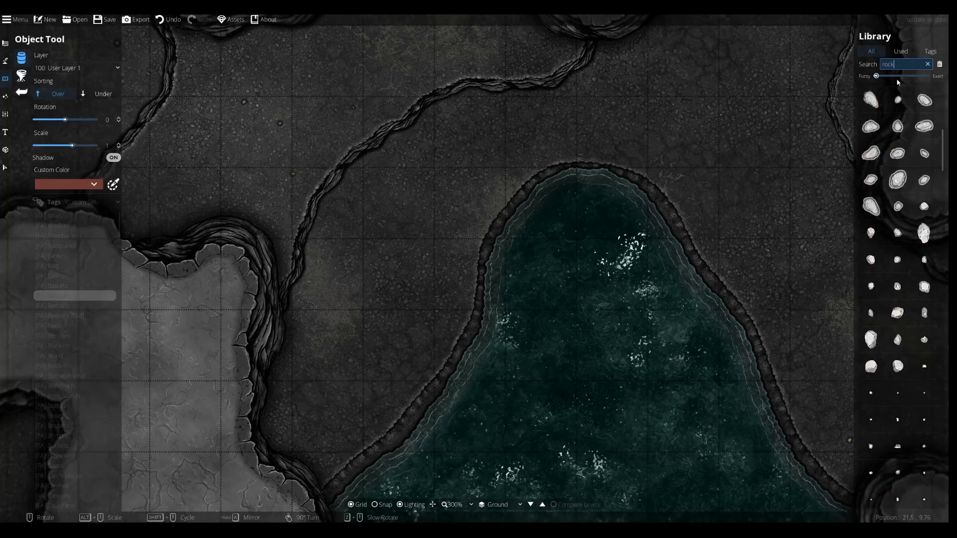
# - Choose a small stone patch from the library's rock objects and set its scale to 0.6
pyautogui.scroll(-5, 916, 325)
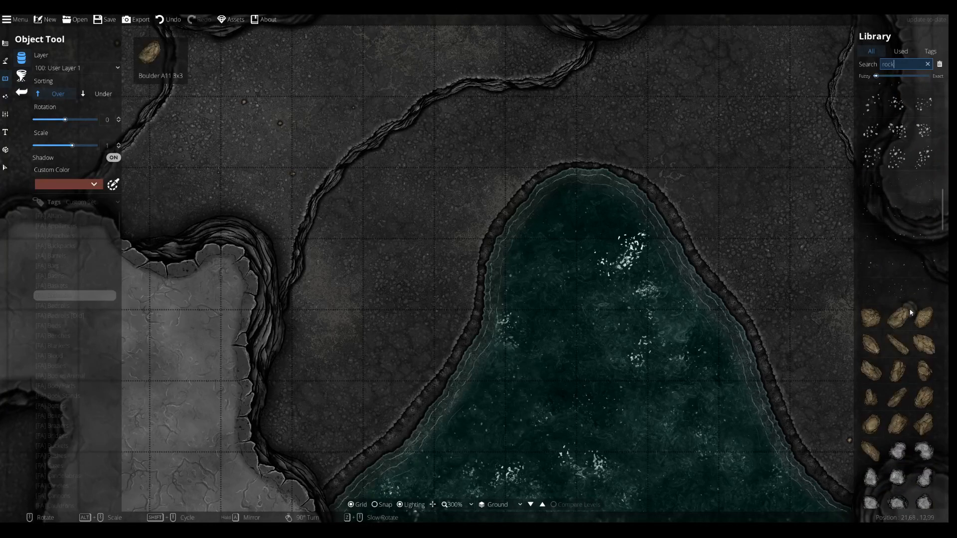
pyautogui.click(898, 290)
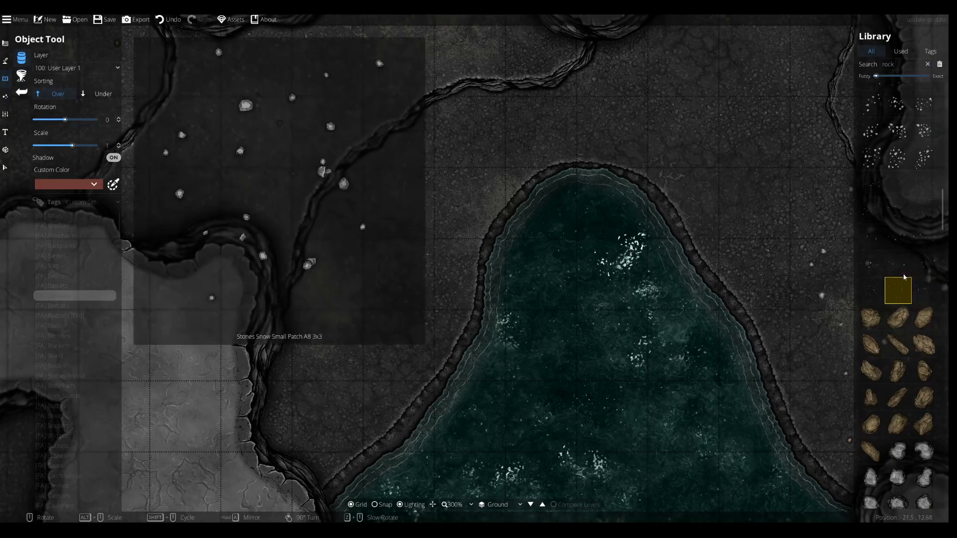
pyautogui.scroll(-10, 924, 173)
pyautogui.click(924, 172)
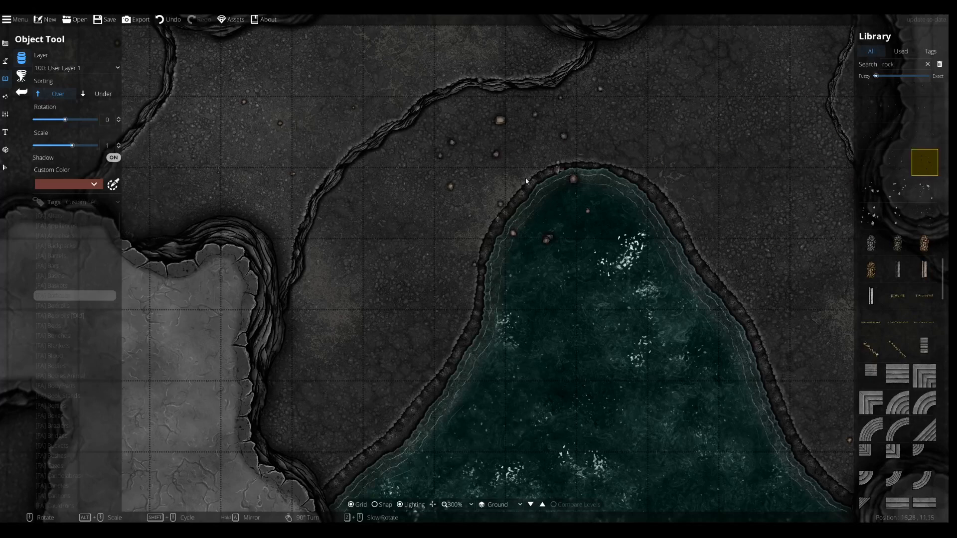
pyautogui.scroll(-2, 579, 186)
pyautogui.scroll(-1, 580, 185)
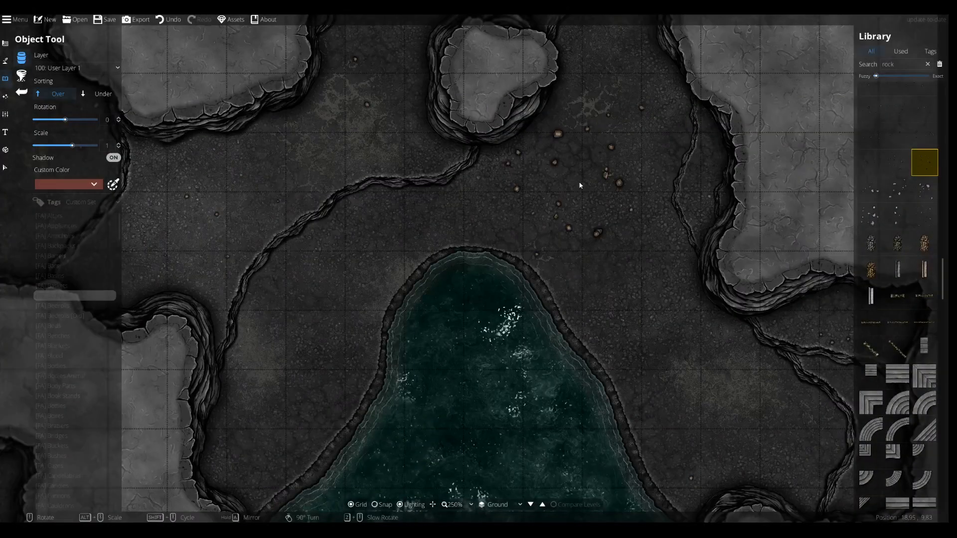
pyautogui.keyDown('alt'); pyautogui.scroll(-4, 581, 185); pyautogui.keyUp('alt')
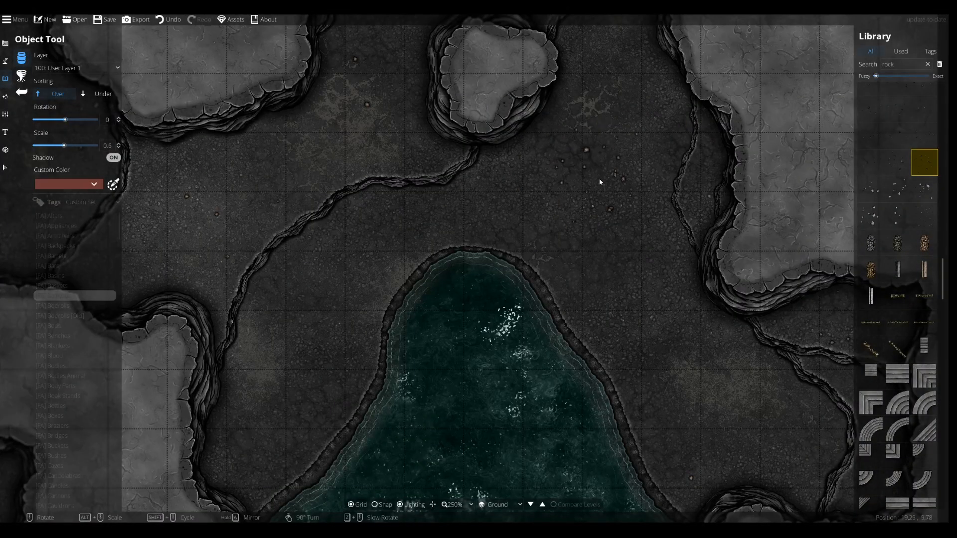
# - Place the stone patch at -45 rotation along the eastern passage, then select the neighbouring patch variant
pyautogui.moveTo(627, 157); pyautogui.dragTo(513, 220)
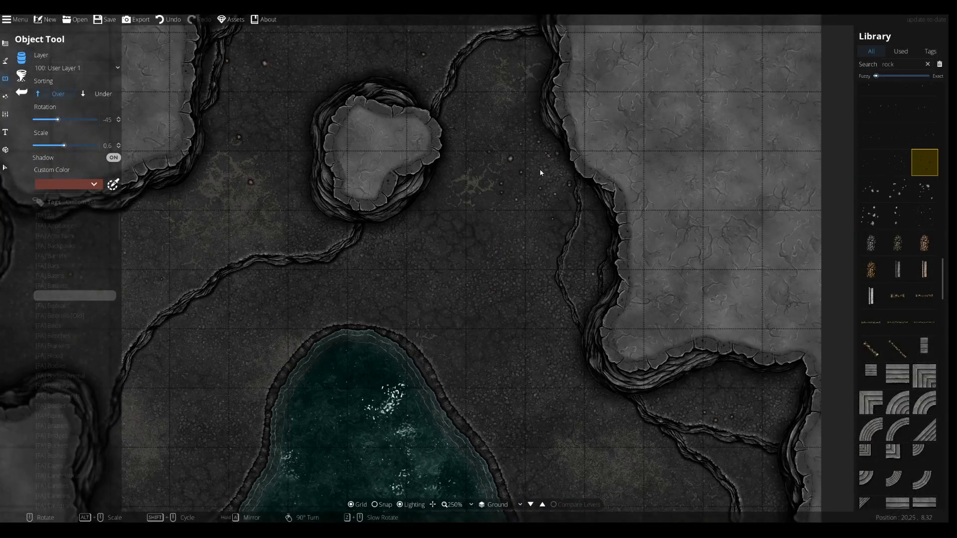
pyautogui.moveTo(543, 169); pyautogui.dragTo(593, 366)
pyautogui.click(898, 163)
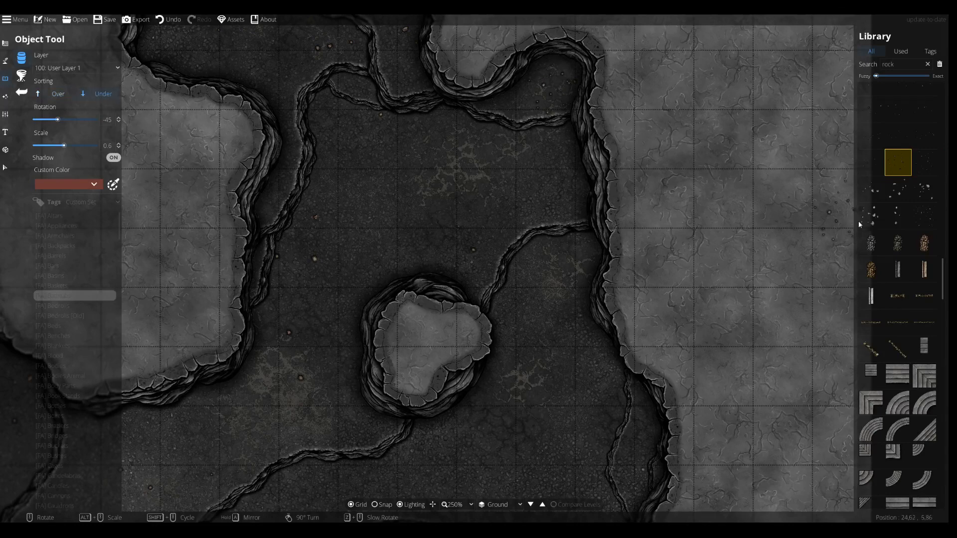
# - Select Boulder A12 3x3, set its scale to 0.5, and try it in the nook of the northeastern cliff
pyautogui.scroll(-10, 901, 254)
pyautogui.scroll(8, 903, 265)
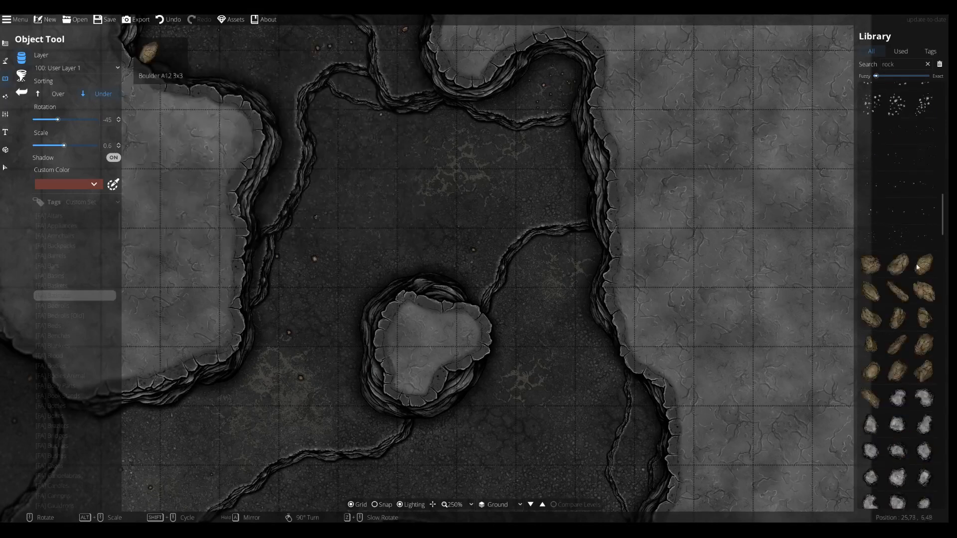
pyautogui.click(917, 268)
pyautogui.scroll(-9, 545, 85)
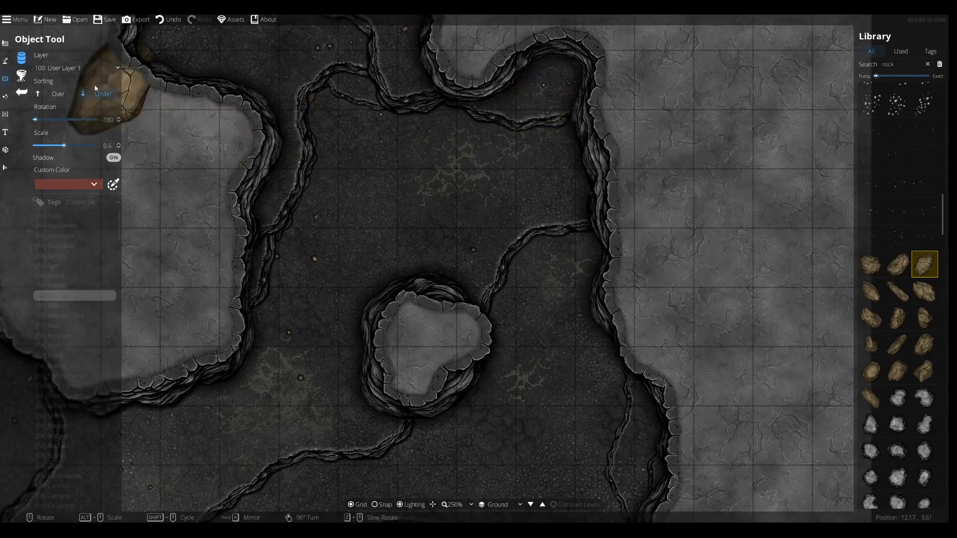
pyautogui.scroll(-3, 550, 97)
pyautogui.keyDown('alt'); pyautogui.scroll(-1, 551, 94); pyautogui.keyUp('alt')
pyautogui.scroll(7, 545, 89)
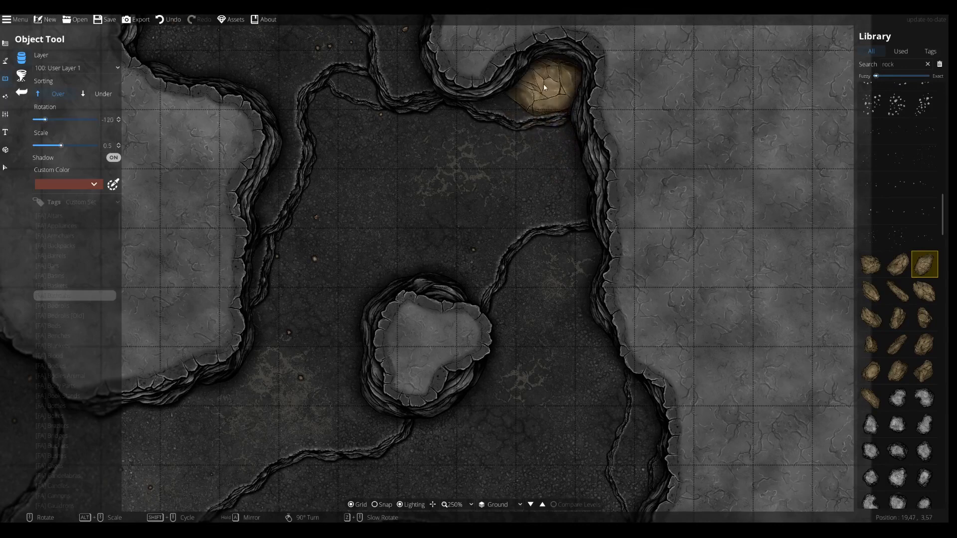
# - Rotate the boulder to -165 and try it against the northern passages and the ruined stone room
pyautogui.scroll(-3, 544, 88)
pyautogui.keyDown('ctrl'); pyautogui.scroll(-2, 545, 88); pyautogui.keyUp('ctrl')
pyautogui.moveTo(445, 126); pyautogui.dragTo(552, 254)
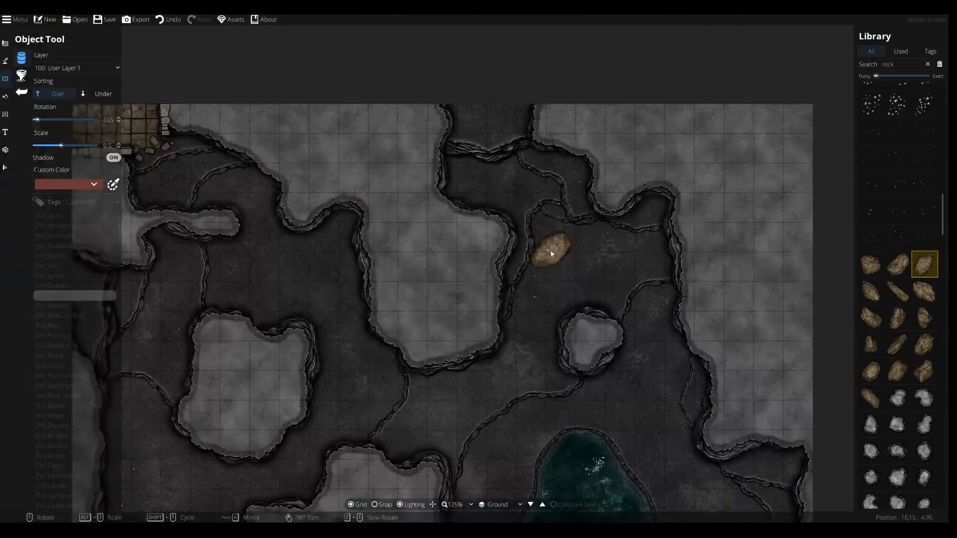
pyautogui.moveTo(278, 192); pyautogui.dragTo(359, 152)
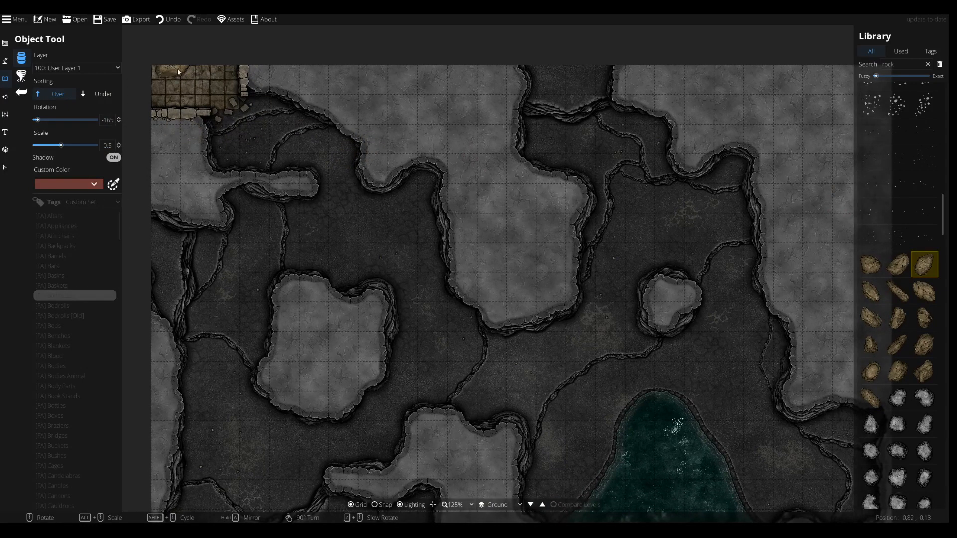
# - Place the 0.5-scale boulder in the nook of the northeastern cliff
pyautogui.moveTo(895, 236)
pyautogui.scroll(5, 896, 235)
pyautogui.scroll(-5, 899, 234)
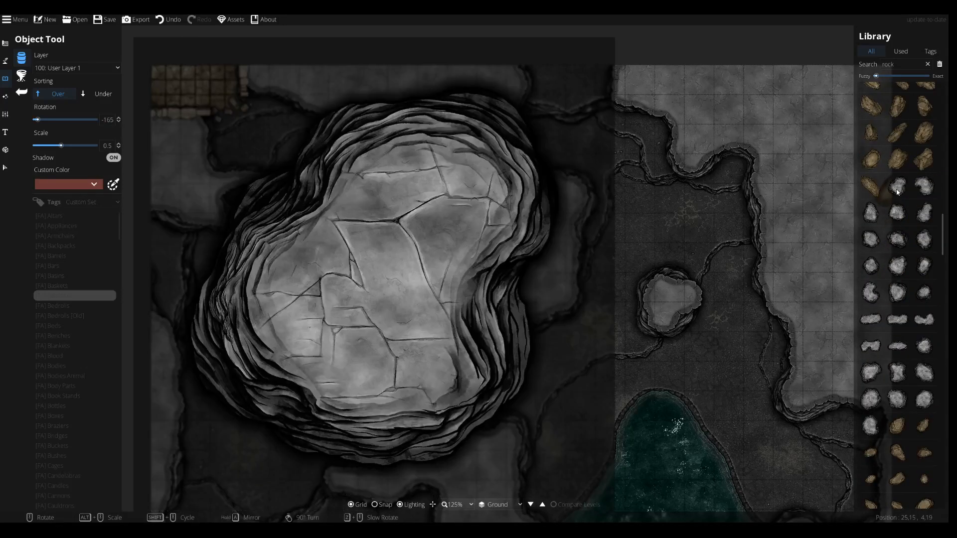
pyautogui.click(897, 192)
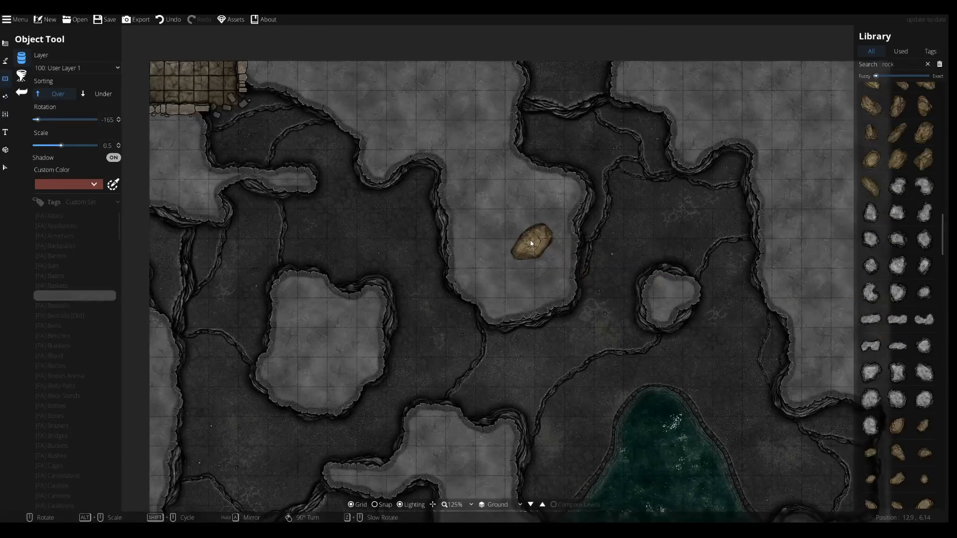
pyautogui.moveTo(532, 246); pyautogui.dragTo(392, 193)
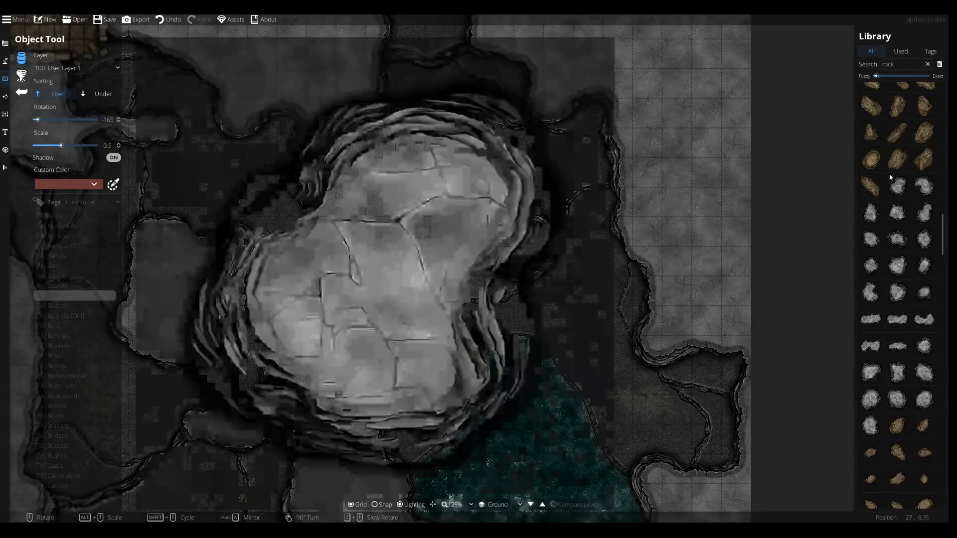
pyautogui.scroll(4, 588, 120)
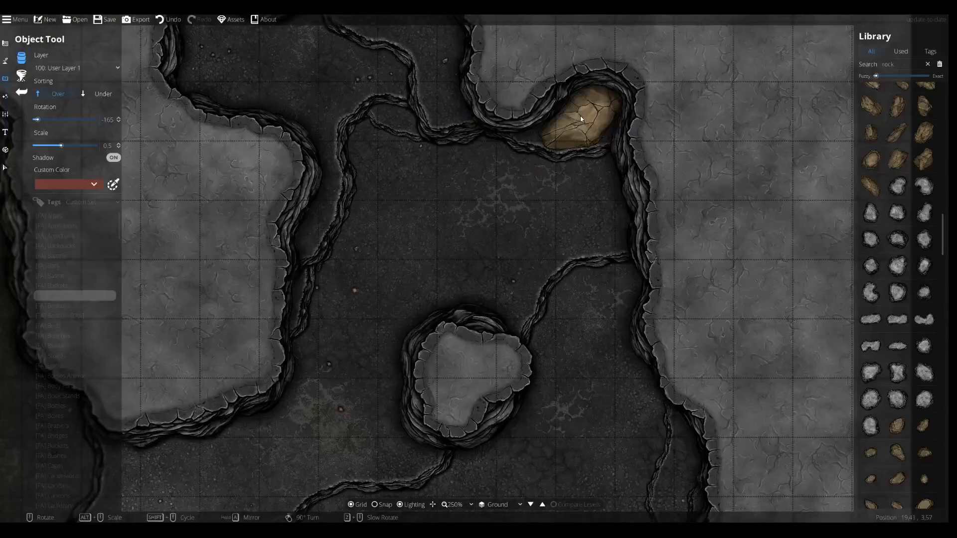
pyautogui.scroll(2, 581, 119)
pyautogui.click(583, 122)
# - Choose a different boulder variant, set its scale to 0.3 and rotate it to 150
pyautogui.click(925, 132)
pyautogui.scroll(-1, 583, 182)
pyautogui.scroll(-5, 590, 183)
pyautogui.keyDown('alt'); pyautogui.scroll(-3, 603, 185); pyautogui.keyUp('alt')
pyautogui.scroll(2, 611, 101)
pyautogui.keyDown('alt'); pyautogui.scroll(1, 613, 116); pyautogui.keyUp('alt')
# - Place a rounder 0.3-scale boulder beside the large one in the nook, and another at -180 rotation on the small rock island's northern edge
pyautogui.click(871, 158)
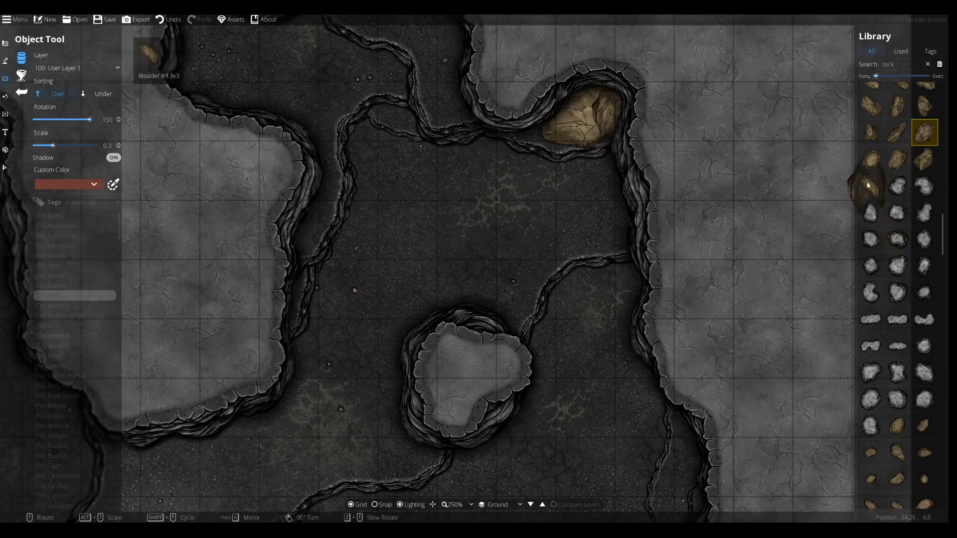
pyautogui.scroll(4, 582, 105)
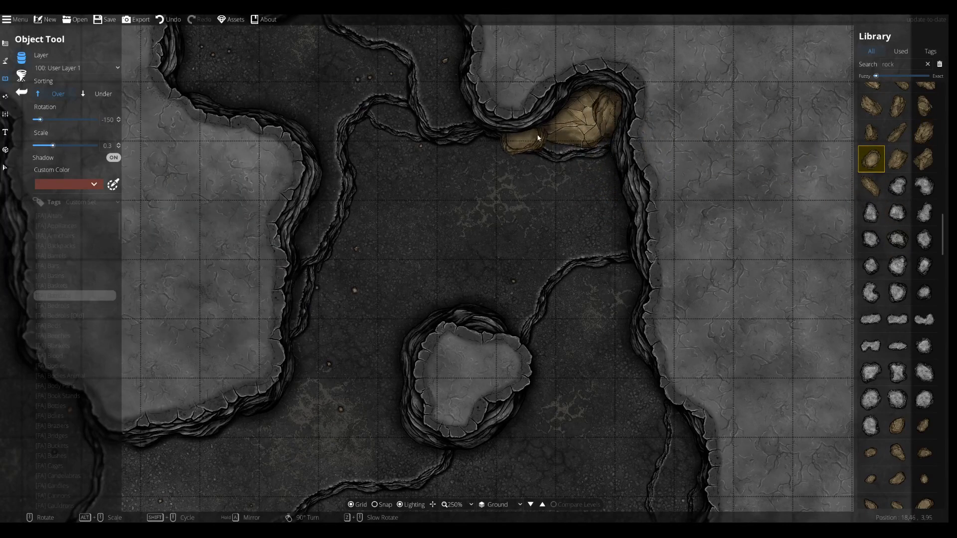
pyautogui.scroll(1, 553, 127)
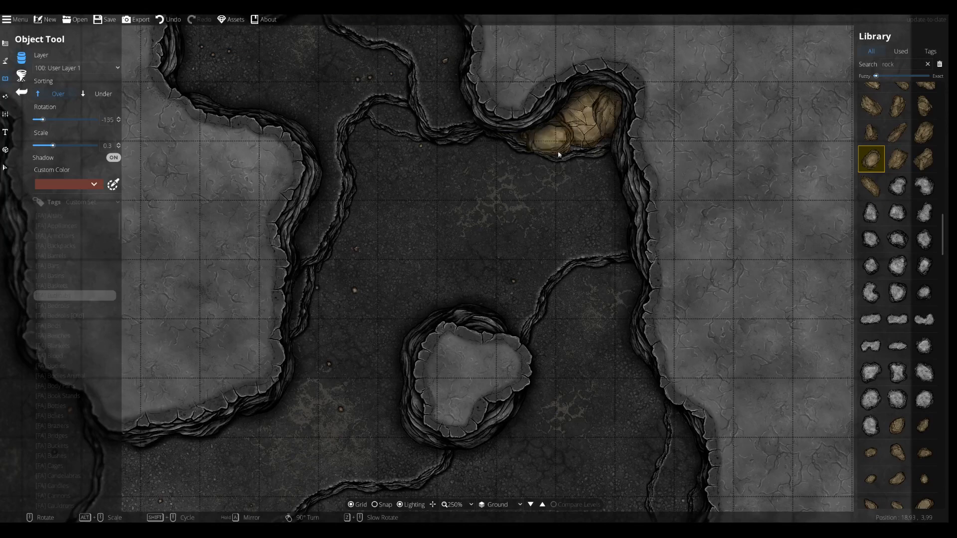
pyautogui.scroll(-1, 463, 292)
pyautogui.scroll(-1, 452, 299)
pyautogui.click(447, 300)
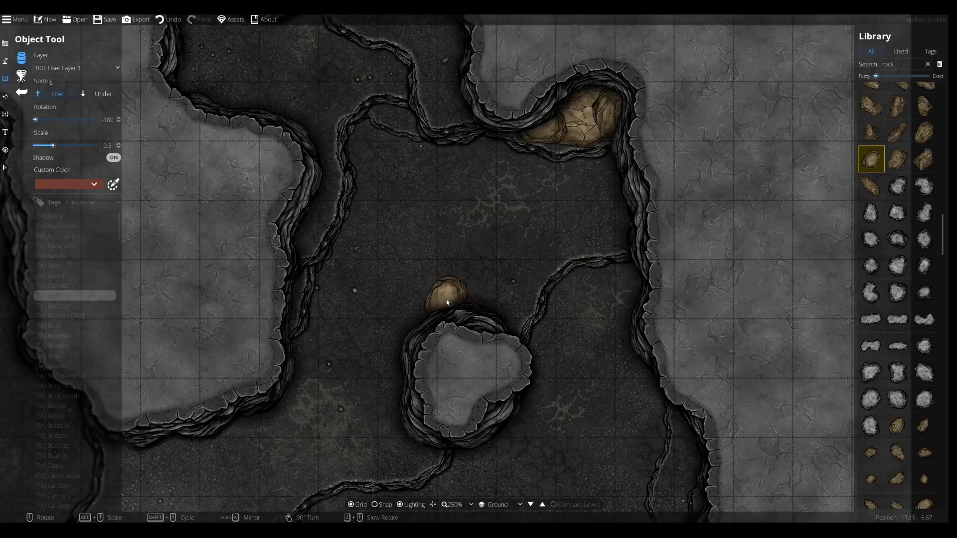
# - Place another boulder variant at 75 rotation along the island's northern edge and a small rock where the two boulders meet
pyautogui.click(923, 158)
pyautogui.scroll(2, 467, 303)
pyautogui.scroll(-1, 486, 306)
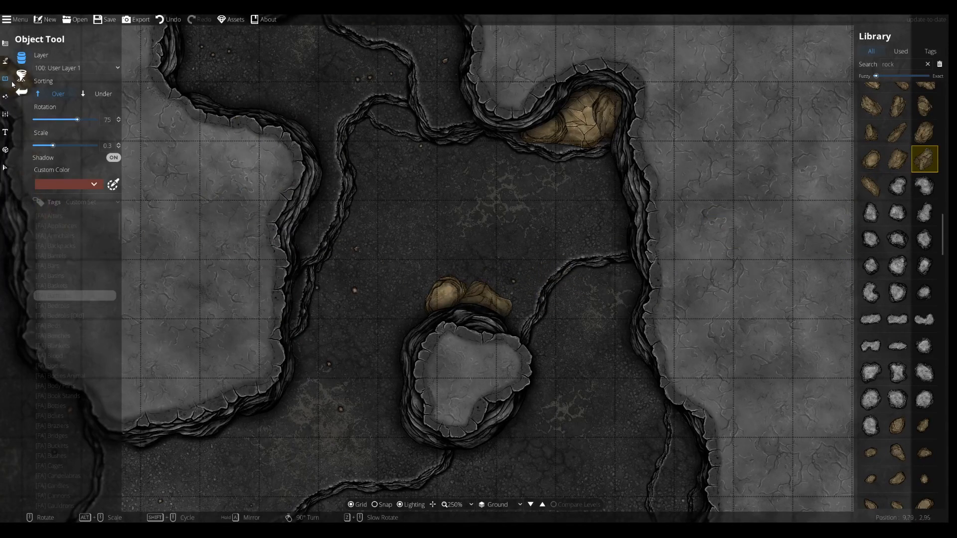
pyautogui.click(924, 425)
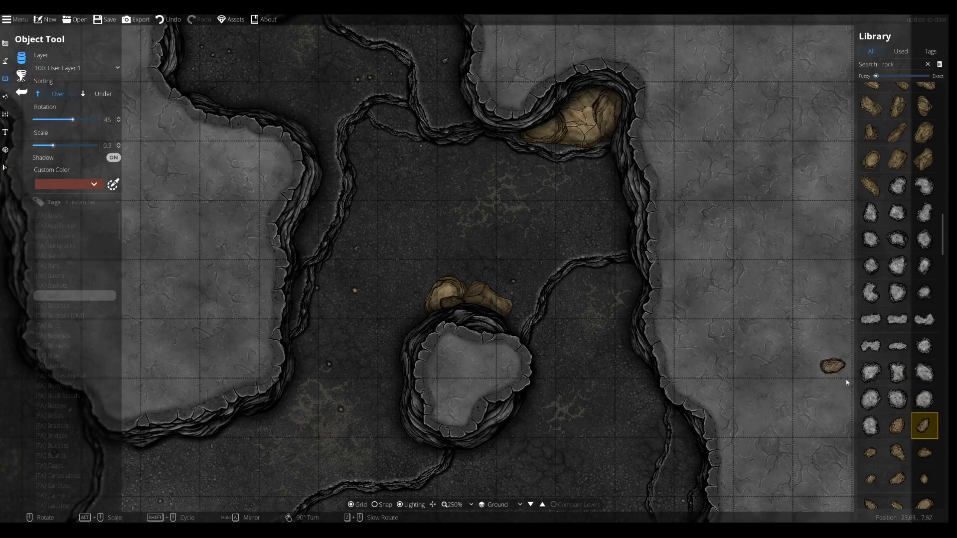
# - Choose another small rock with Under sorting and 15 rotation, position it behind the island's eastern boulder, and turn the shadow off
pyautogui.click(900, 460)
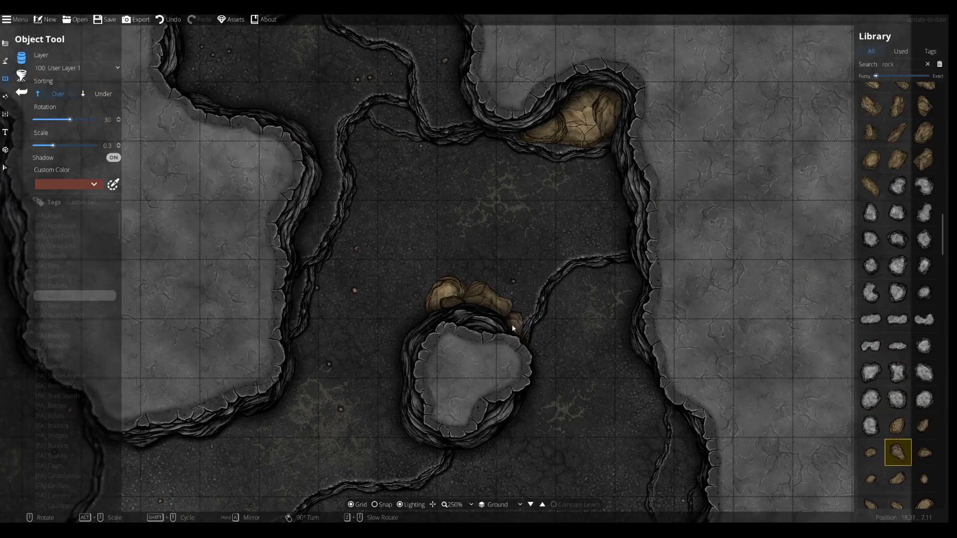
pyautogui.scroll(5, 507, 324)
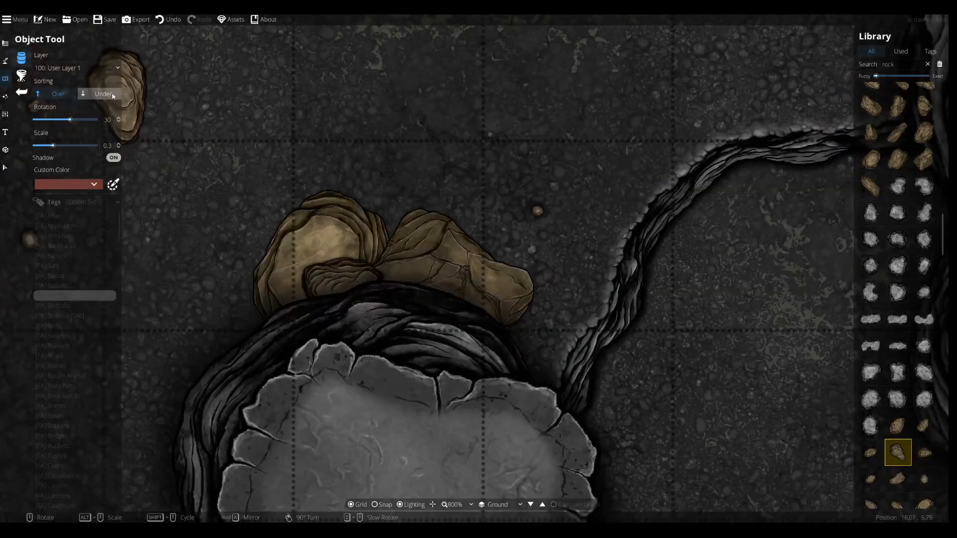
pyautogui.scroll(-3, 467, 264)
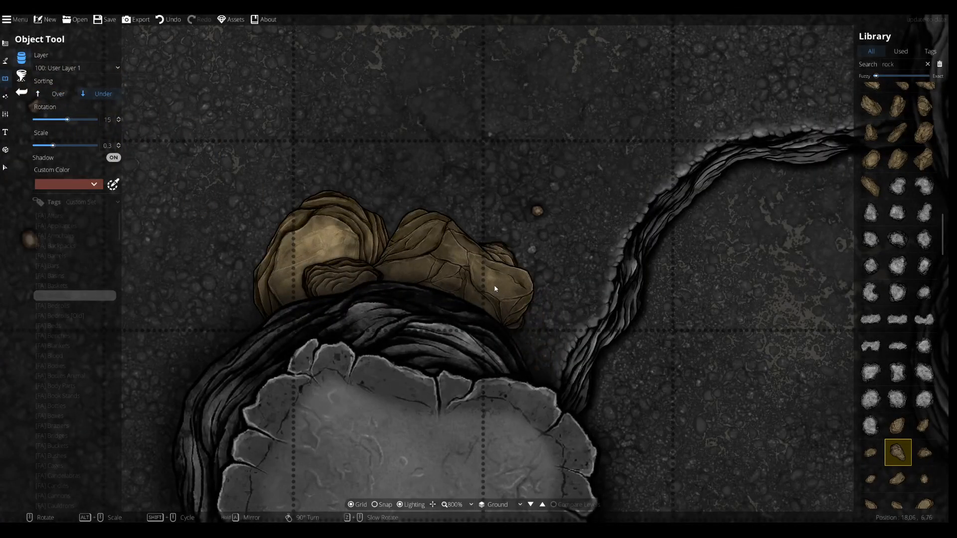
pyautogui.click(114, 157)
pyautogui.scroll(-5, 254, 224)
pyautogui.scroll(-5, 901, 426)
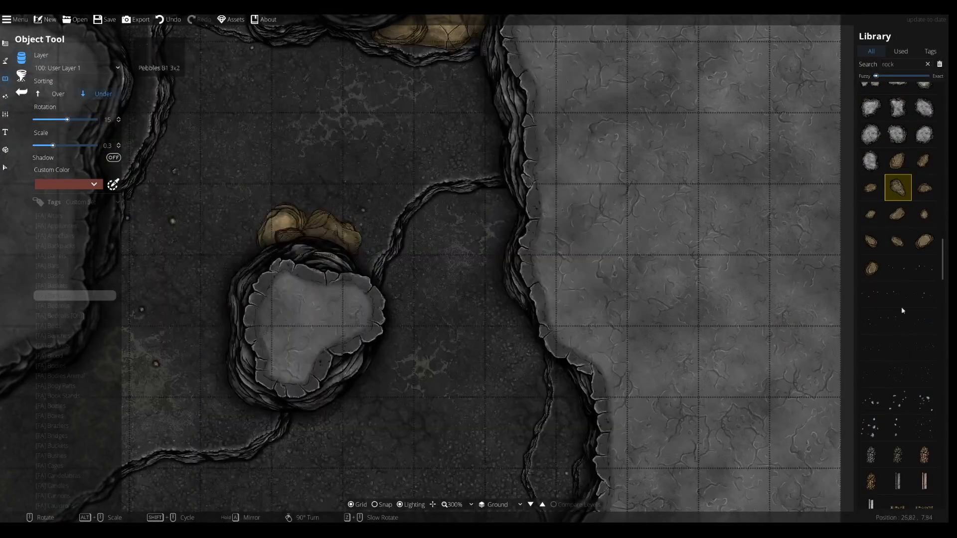
# - Add tiny pebbles at 0 rotation and 0.5 scale just north of the island's boulders, using two pebble variants
pyautogui.click(924, 294)
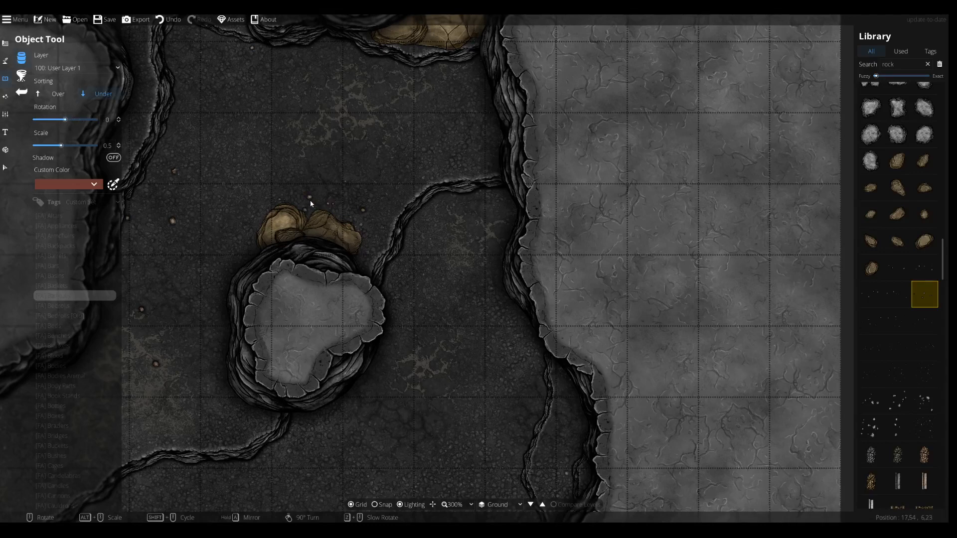
pyautogui.click(913, 327)
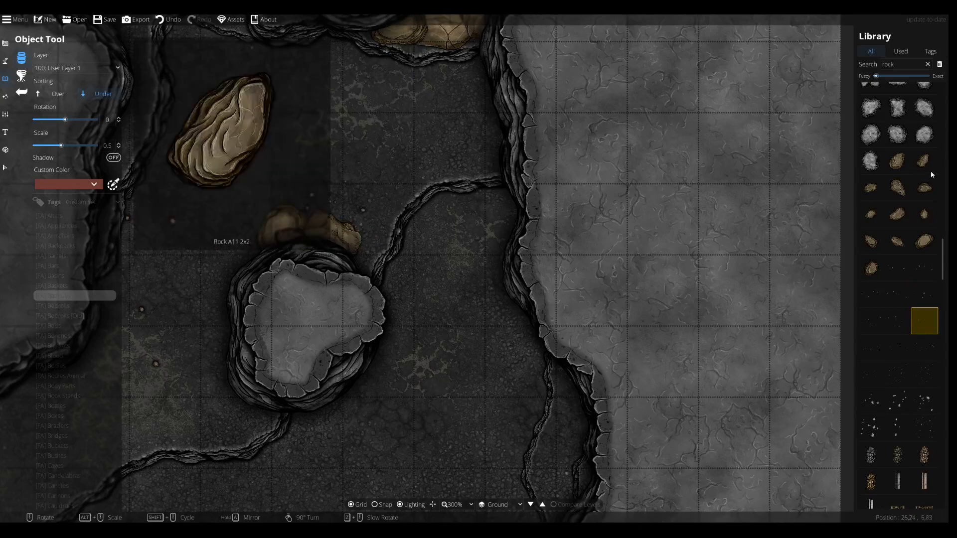
# - Try a small brown rock on the pool's shore, then a large grey rock formation in the water at -45 rotation and 0.4 scale
pyautogui.click(897, 188)
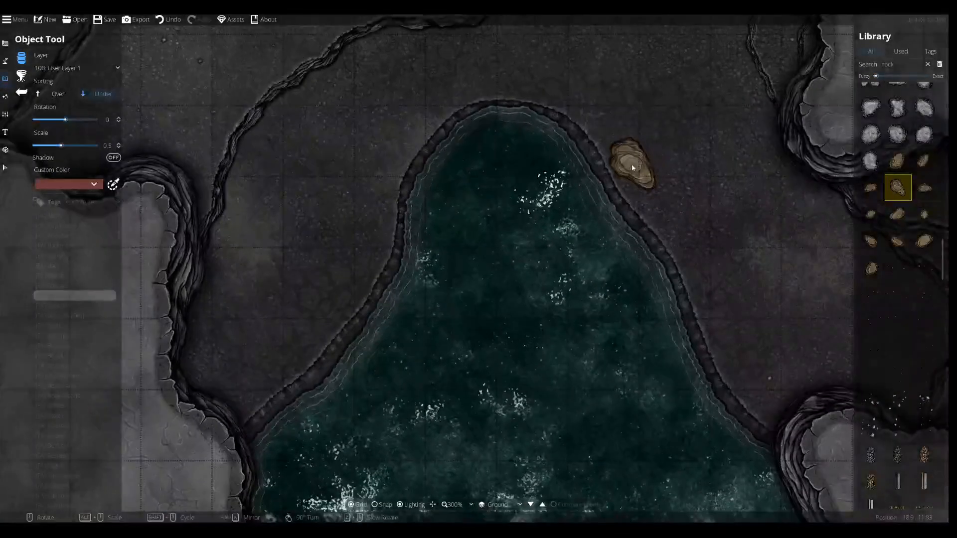
pyautogui.scroll(5, 897, 200)
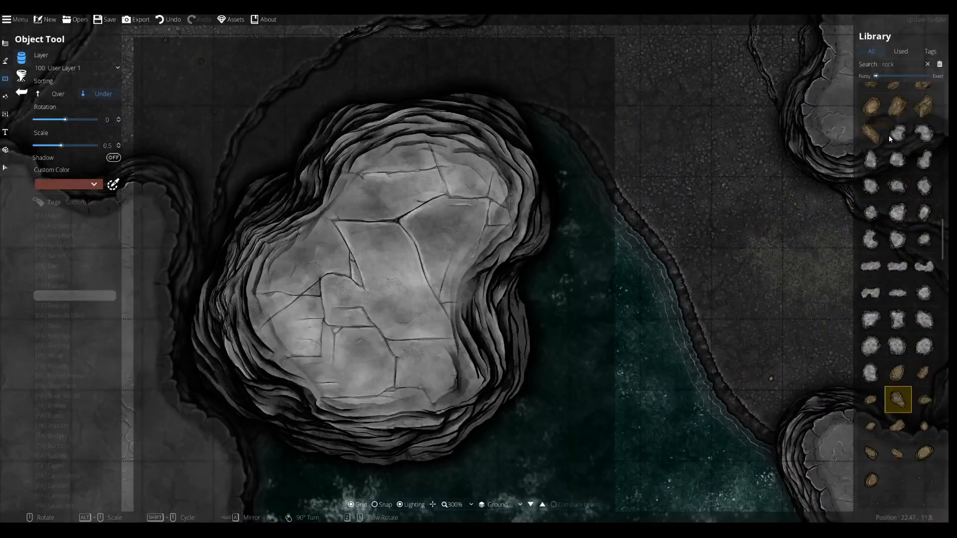
pyautogui.click(895, 140)
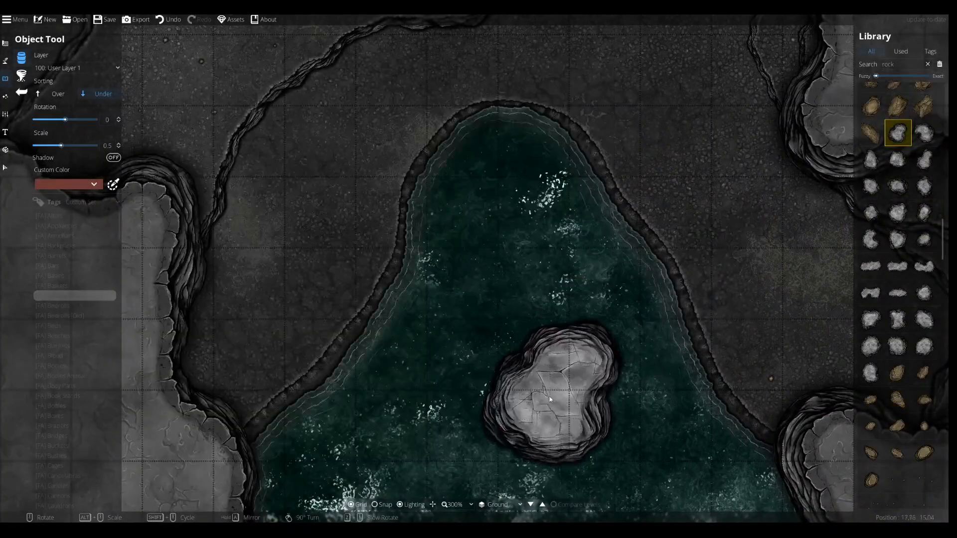
pyautogui.moveTo(541, 388); pyautogui.dragTo(529, 171)
pyautogui.scroll(-3, 517, 337)
pyautogui.scroll(-3, 536, 307)
pyautogui.scroll(3, 535, 306)
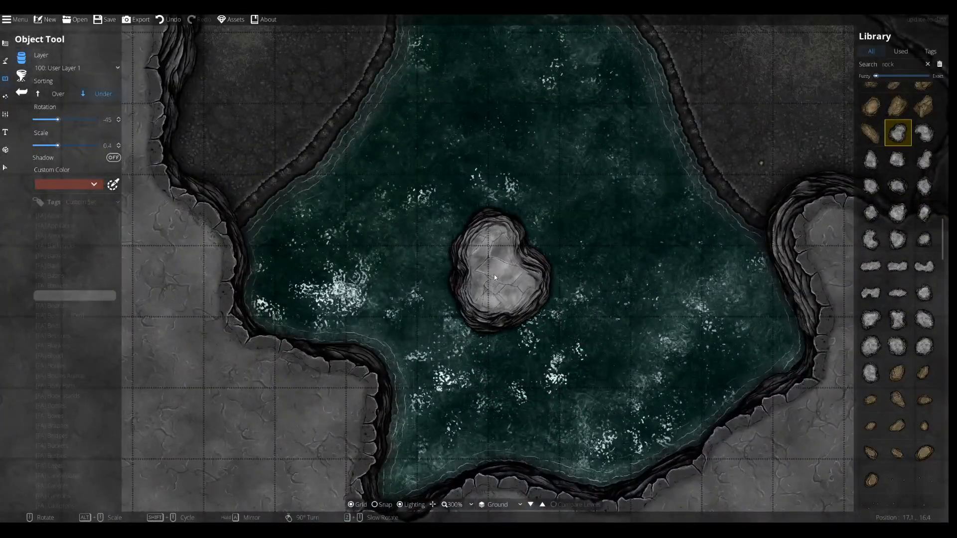
# - Place a smaller grey rock formation at 0.4 scale in the western part of the pool
pyautogui.click(925, 239)
pyautogui.scroll(-1, 462, 258)
pyautogui.scroll(-3, 393, 279)
pyautogui.click(393, 279)
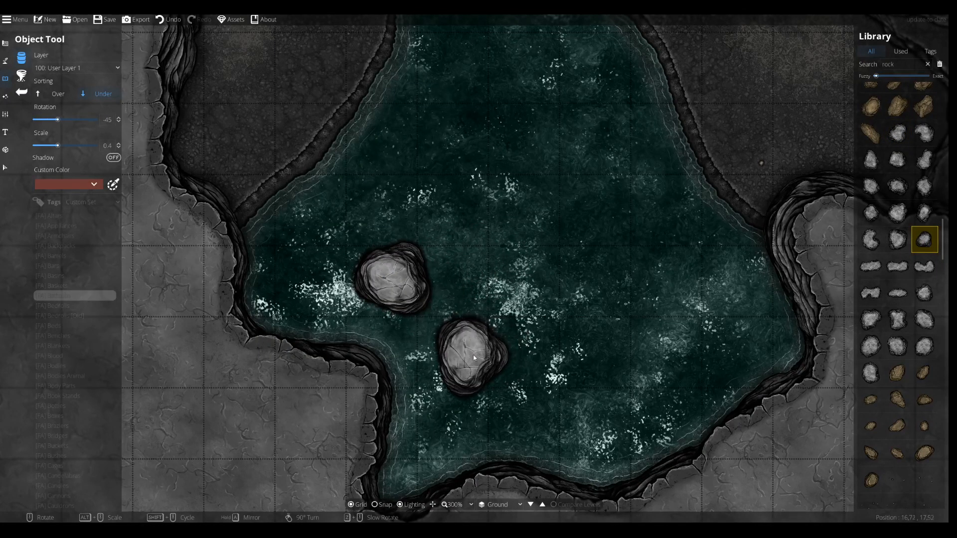
# - Place a blocky grey rock formation at -75 rotation and 0.4 scale in the southwestern pool, and try other formation variants north of it
pyautogui.click(899, 294)
pyautogui.click(925, 293)
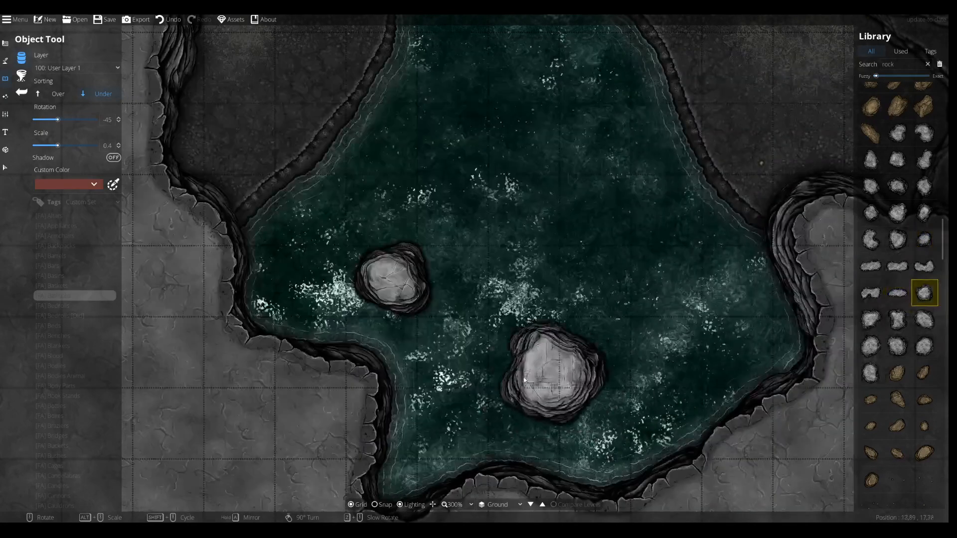
pyautogui.scroll(-2, 475, 382)
pyautogui.scroll(2, 468, 400)
pyautogui.keyDown('alt'); pyautogui.scroll(-1, 468, 398); pyautogui.keyUp('alt')
pyautogui.keyDown('alt'); pyautogui.scroll(2, 461, 386); pyautogui.keyUp('alt')
pyautogui.keyDown('alt'); pyautogui.scroll(-2, 460, 394); pyautogui.keyUp('alt')
pyautogui.keyDown('alt'); pyautogui.scroll(1, 461, 394); pyautogui.keyUp('alt')
pyautogui.scroll(-2, 467, 399)
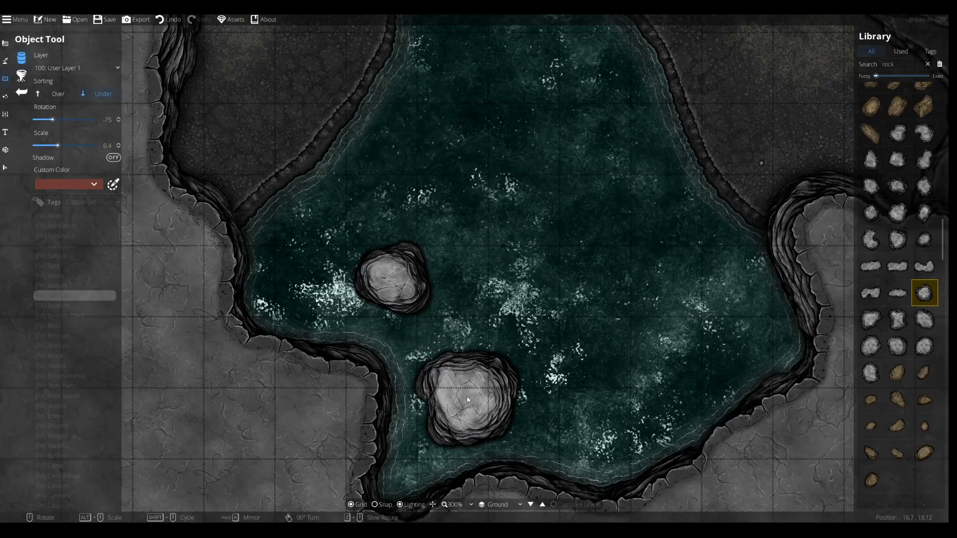
pyautogui.click(467, 397)
pyautogui.click(904, 159)
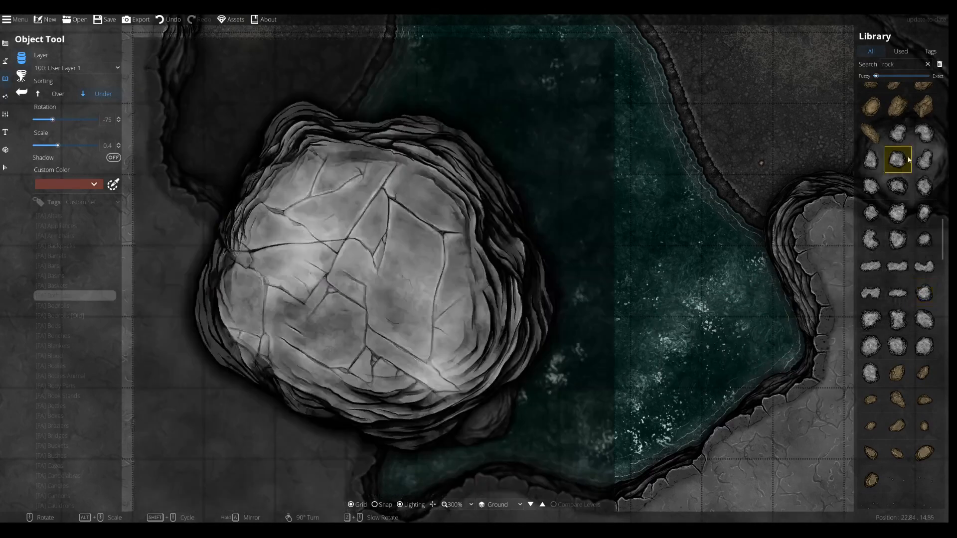
pyautogui.click(897, 133)
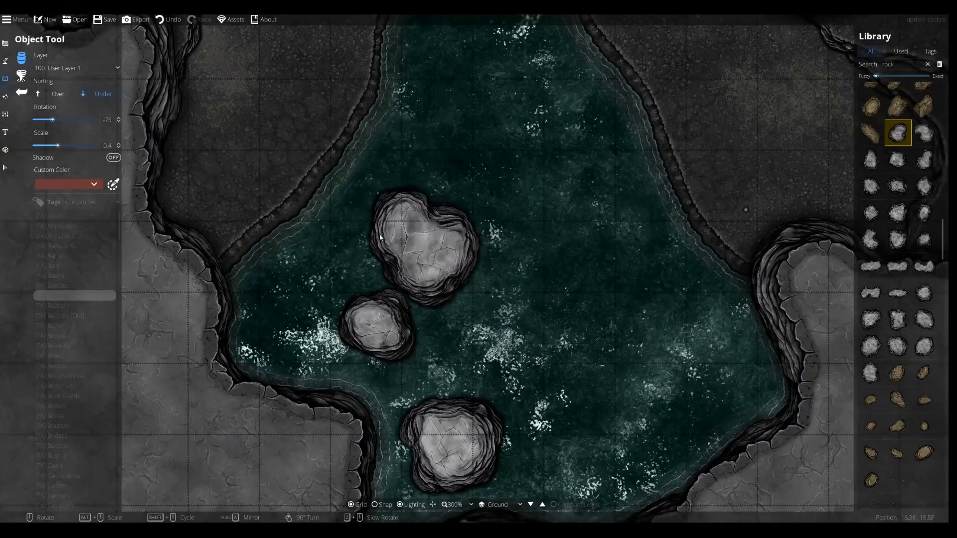
# - Set up the Pattern Shape Tool with the Shadow100 pattern and the freeform polygon shape
pyautogui.click(4, 61)
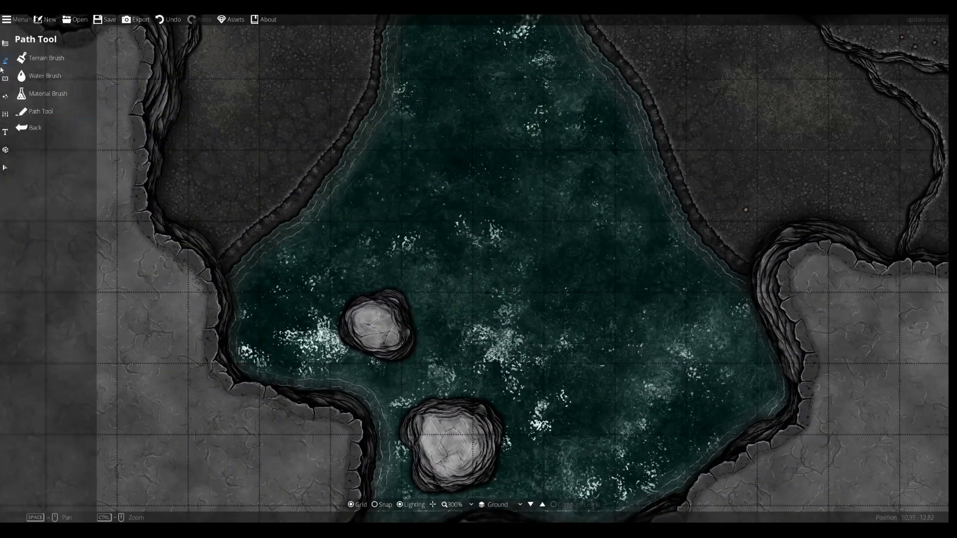
pyautogui.click(5, 43)
pyautogui.click(46, 129)
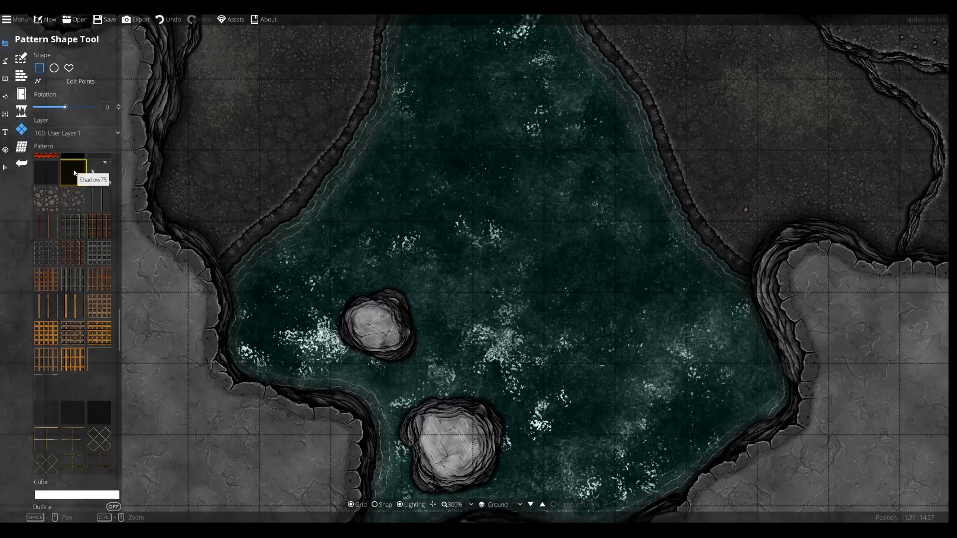
pyautogui.scroll(2, 81, 233)
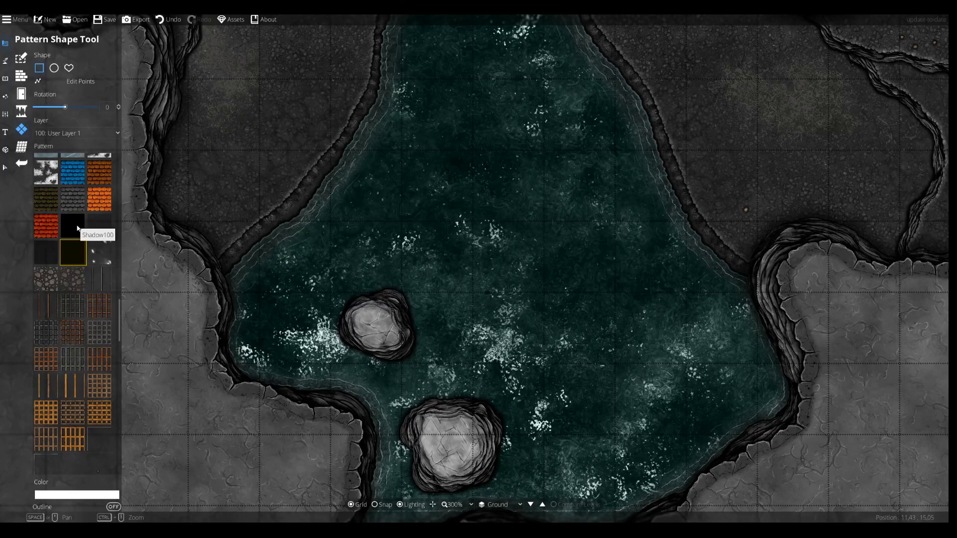
pyautogui.click(70, 69)
# - On layer 400: User Layer 4, trace the flat top of the pool's smaller rock formation to fill it with the shadow pattern
pyautogui.scroll(5, 310, 319)
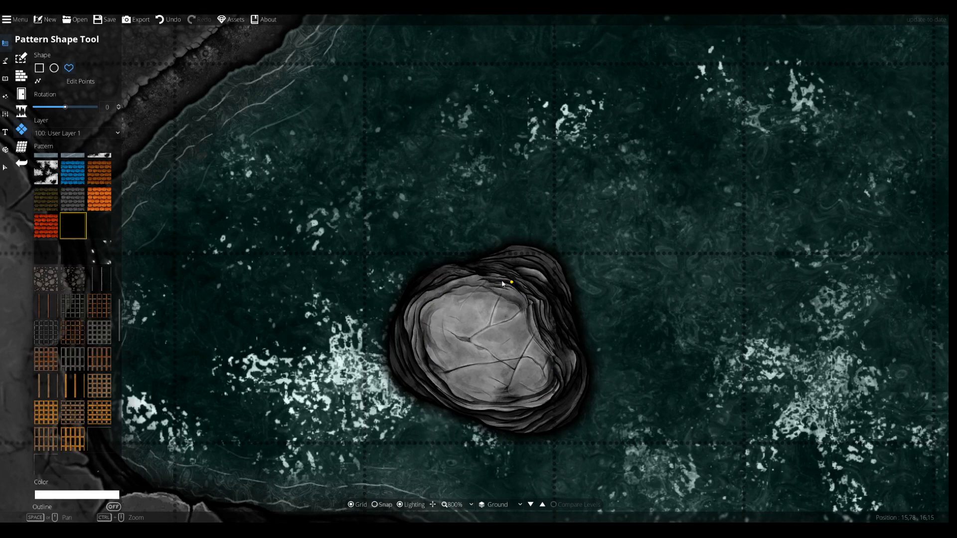
pyautogui.click(67, 133)
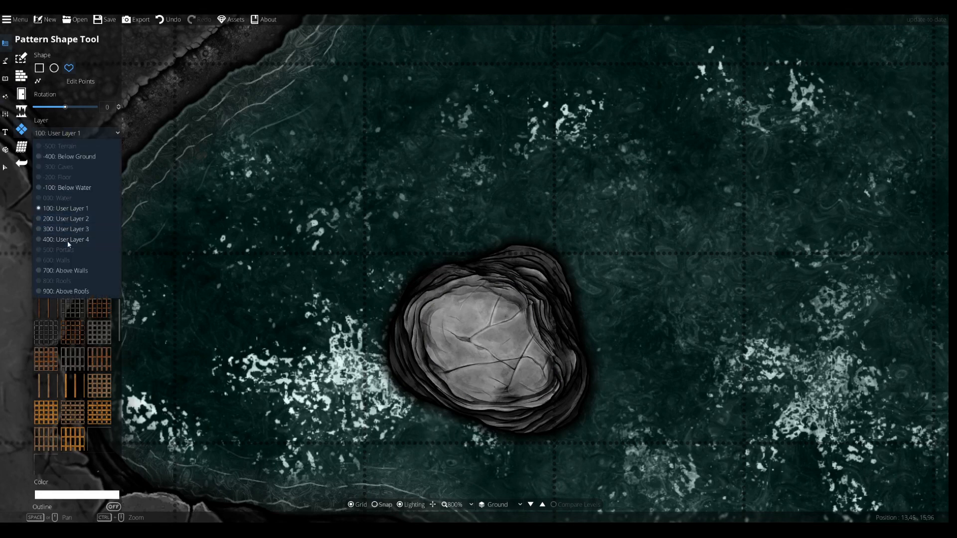
pyautogui.click(68, 239)
pyautogui.click(493, 273)
pyautogui.click(465, 280)
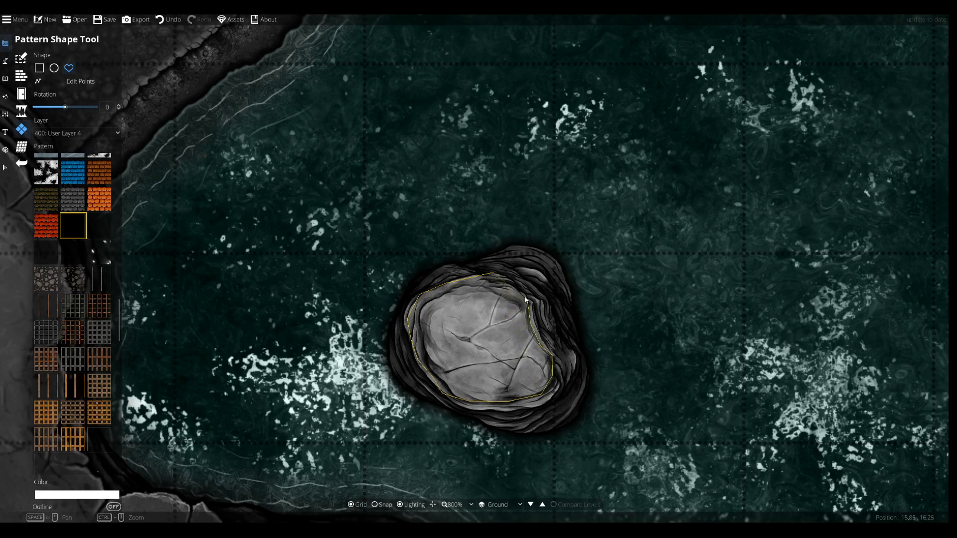
pyautogui.click(493, 275)
pyautogui.scroll(-3, 498, 289)
pyautogui.scroll(3, 505, 320)
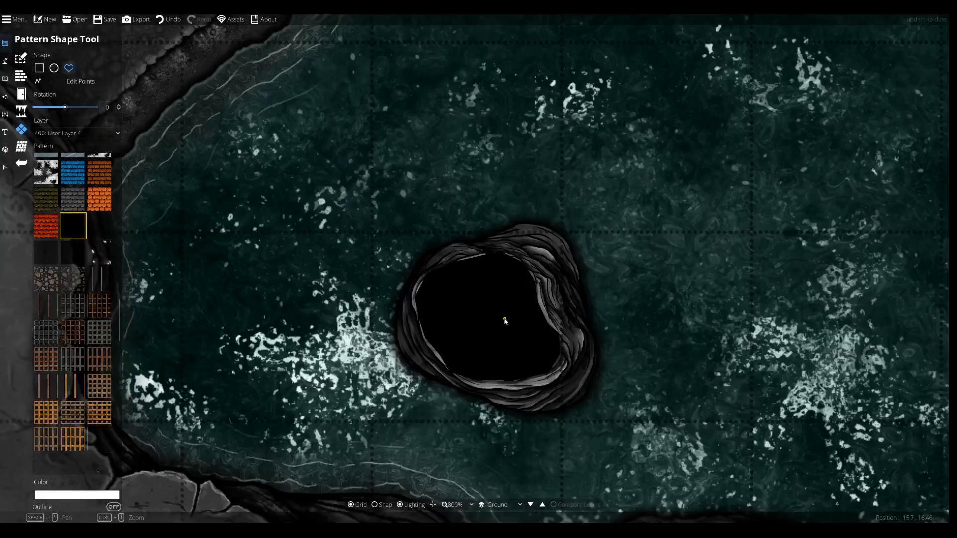
# - Edit the black shape's points, moving and adding some so its outline follows the rock formation's inner rim smoothly
pyautogui.click(78, 81)
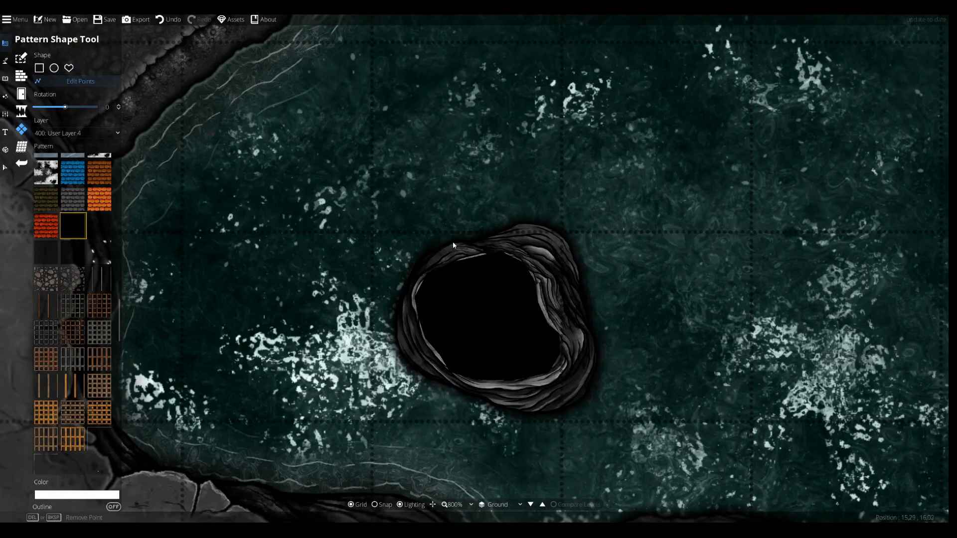
pyautogui.moveTo(462, 266); pyautogui.dragTo(455, 266)
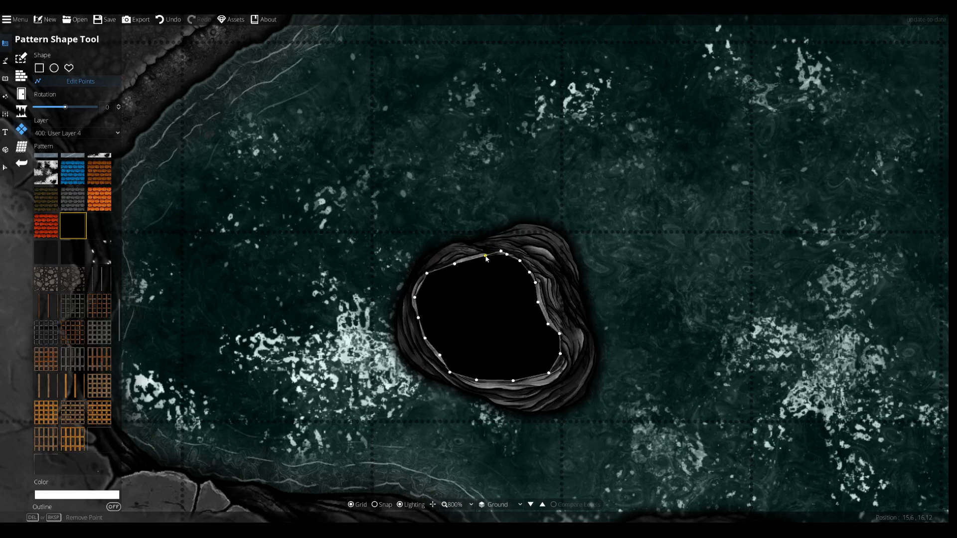
pyautogui.moveTo(451, 372); pyautogui.dragTo(454, 369)
pyautogui.click(551, 373)
pyautogui.moveTo(561, 353); pyautogui.dragTo(558, 367)
pyautogui.moveTo(531, 377); pyautogui.dragTo(532, 380)
pyautogui.click(434, 270)
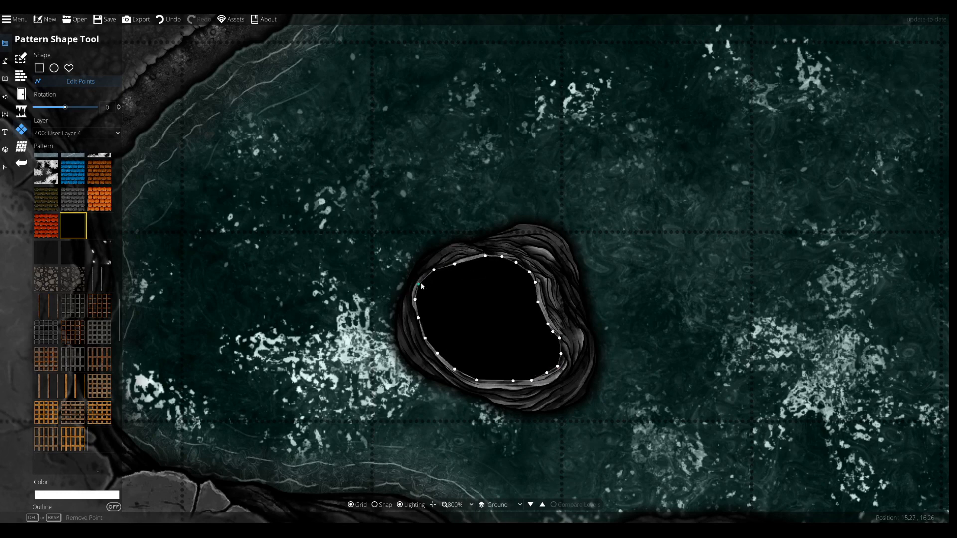
# - Undo the black shadow shape covering the pool's smaller rock formation
pyautogui.scroll(-5, 539, 238)
pyautogui.scroll(2, 553, 274)
pyautogui.moveTo(502, 205); pyautogui.dragTo(545, 273)
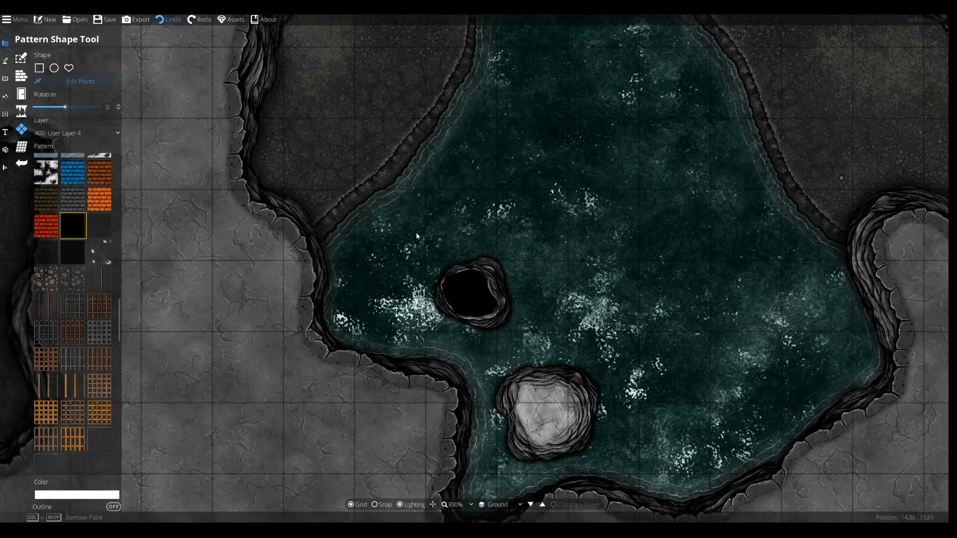
pyautogui.click(160, 23)
pyautogui.click(198, 21)
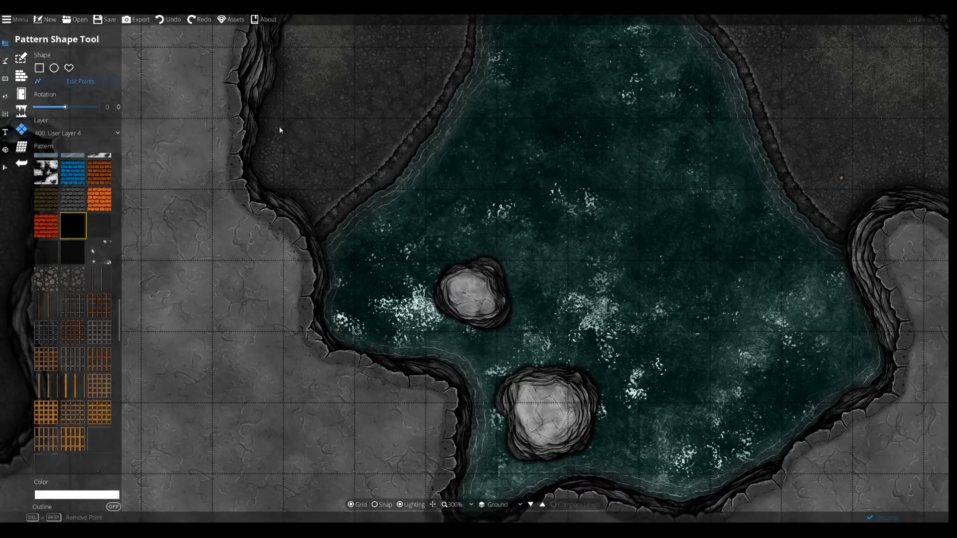
# - Switch to the Object Tool and browse the library's rock assets for the grey rock formations
pyautogui.click(1, 65)
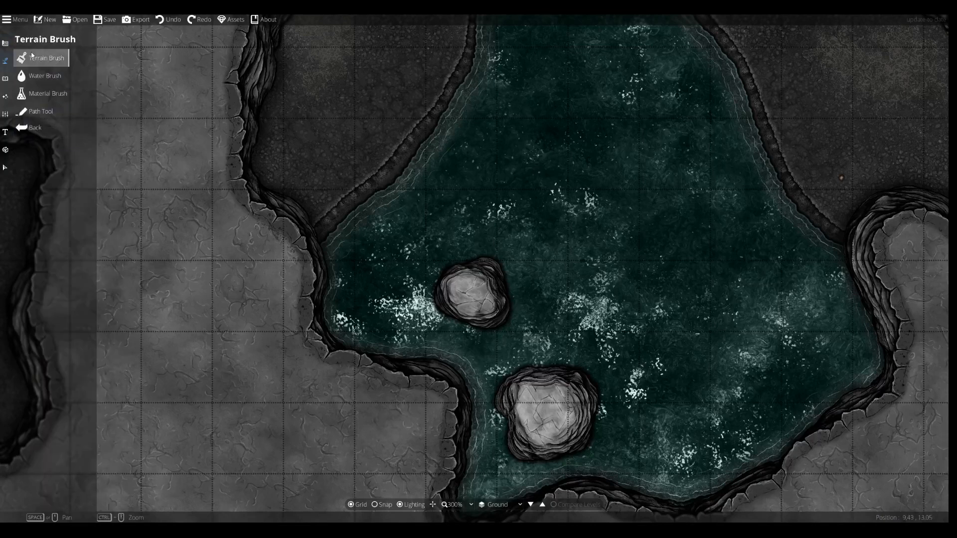
pyautogui.click(5, 78)
pyautogui.click(30, 58)
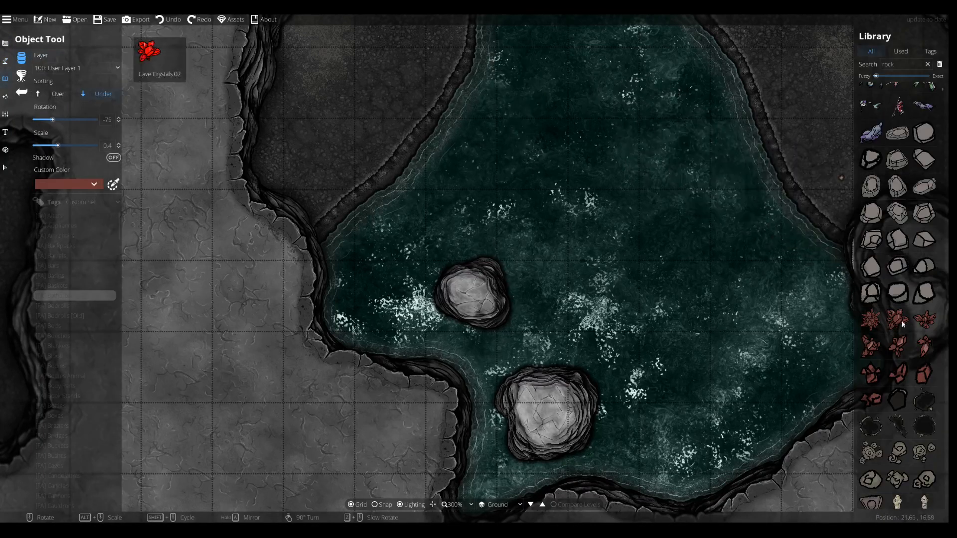
pyautogui.scroll(-8, 897, 349)
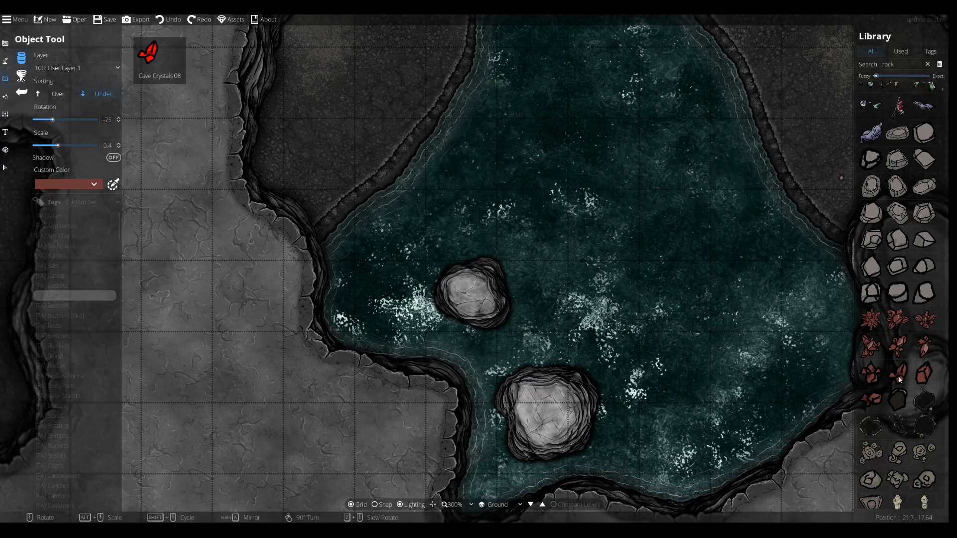
pyautogui.click(908, 65)
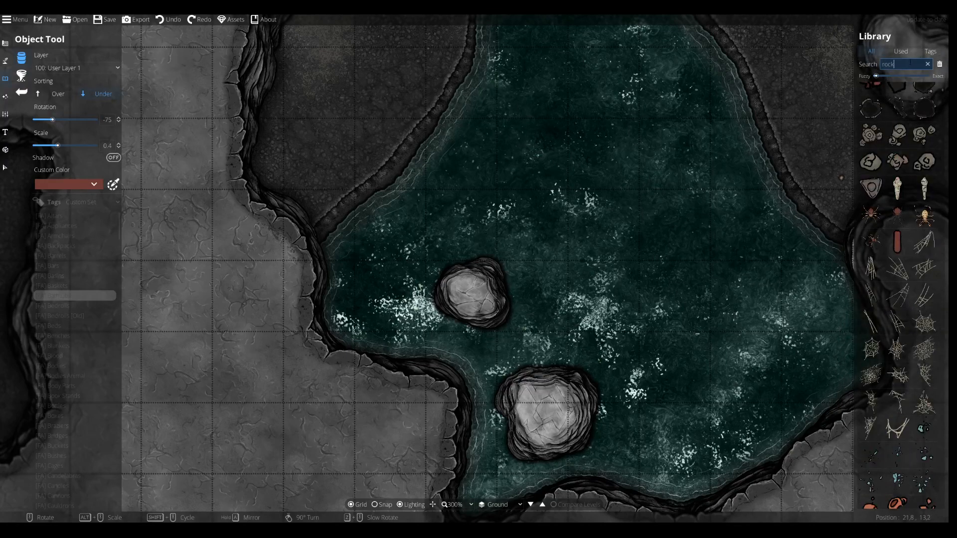
pyautogui.press('Return')
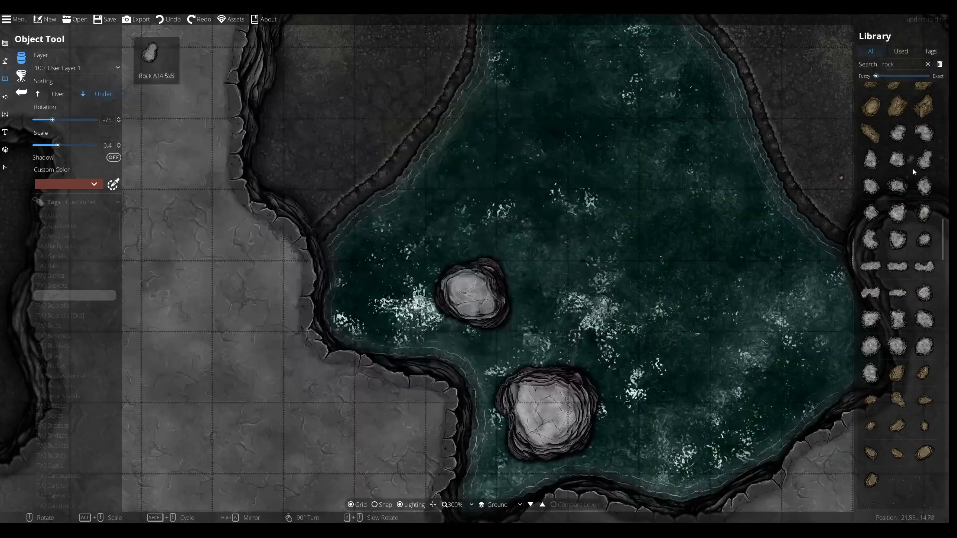
# - Place small grey rock formations at 0.1 scale southwest of the pool's smaller formation and at the larger formation's northwest corner
pyautogui.click(897, 159)
pyautogui.scroll(-3, 606, 307)
pyautogui.scroll(6, 447, 337)
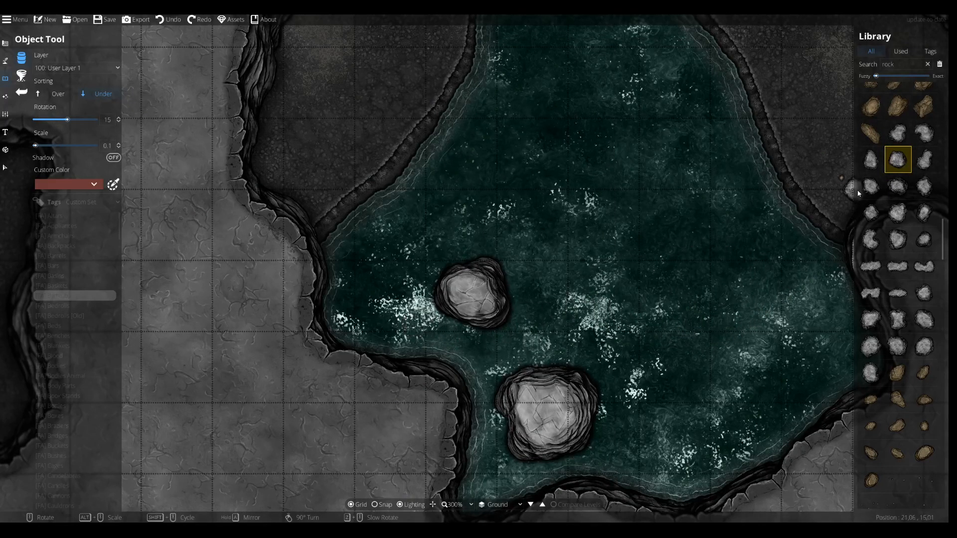
pyautogui.click(897, 186)
pyautogui.click(419, 327)
pyautogui.scroll(-6, 499, 352)
pyautogui.click(924, 239)
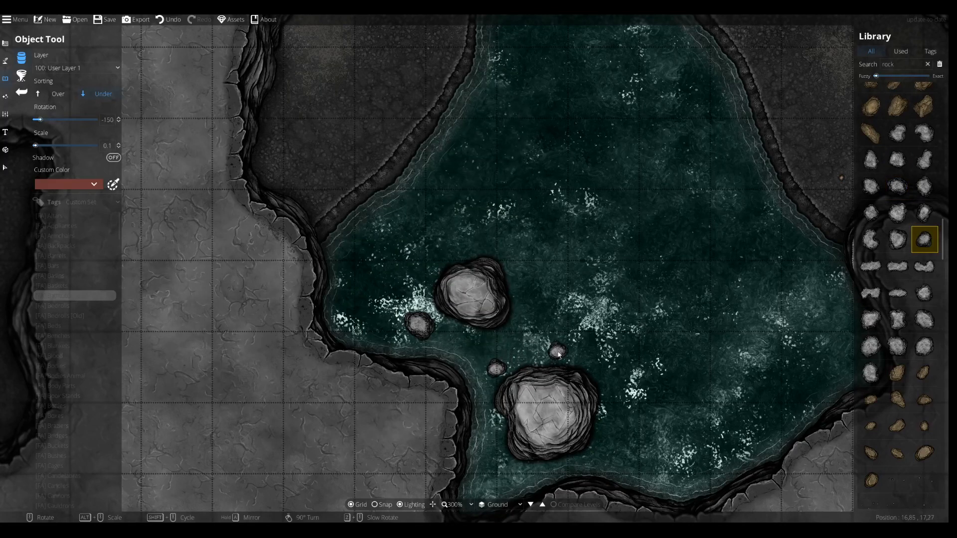
# - Place another grey rock variant at 0.1 scale just north of the pool's larger formation
pyautogui.click(898, 292)
pyautogui.scroll(4, 630, 338)
pyautogui.click(893, 236)
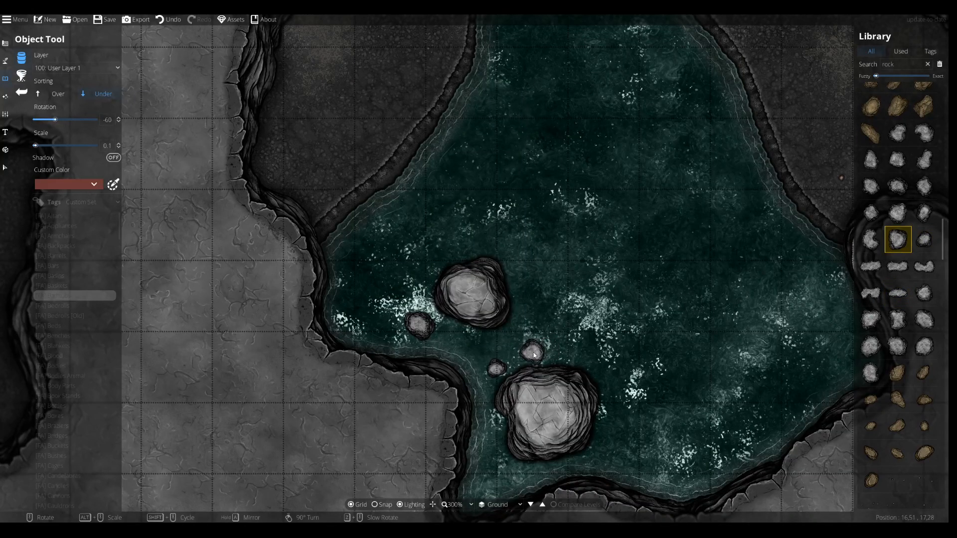
pyautogui.moveTo(534, 267); pyautogui.dragTo(535, 356)
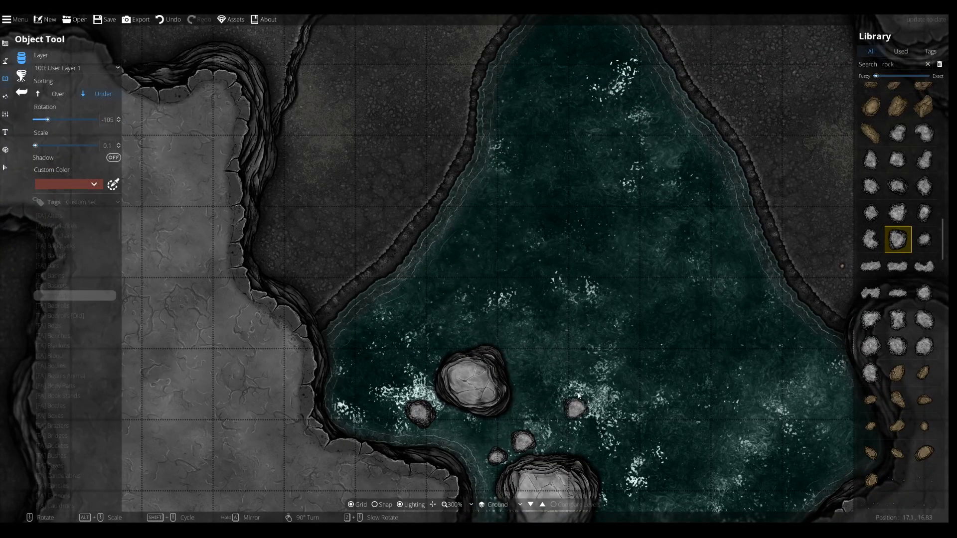
pyautogui.moveTo(578, 396); pyautogui.dragTo(551, 273)
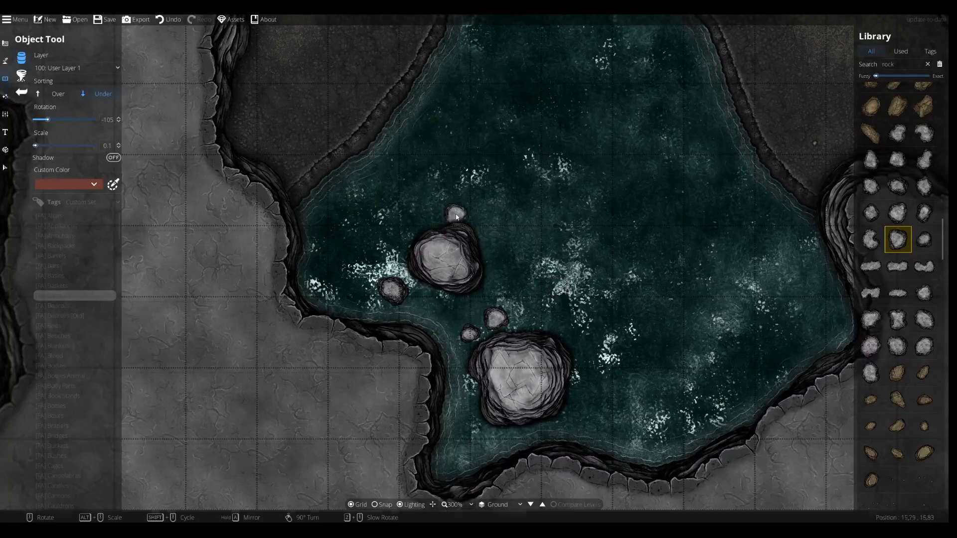
# - Pick the round brown boulder from the library and try it at 0.6 scale near the pool's northern tip
pyautogui.moveTo(458, 209); pyautogui.dragTo(540, 424)
pyautogui.moveTo(532, 274); pyautogui.dragTo(571, 420)
pyautogui.moveTo(579, 248); pyautogui.dragTo(491, 230)
pyautogui.click(922, 106)
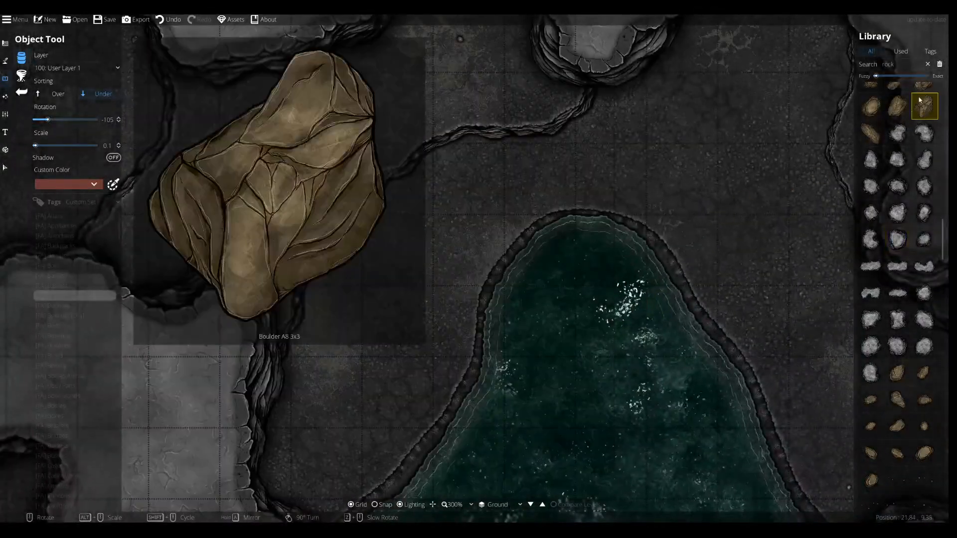
pyautogui.click(872, 107)
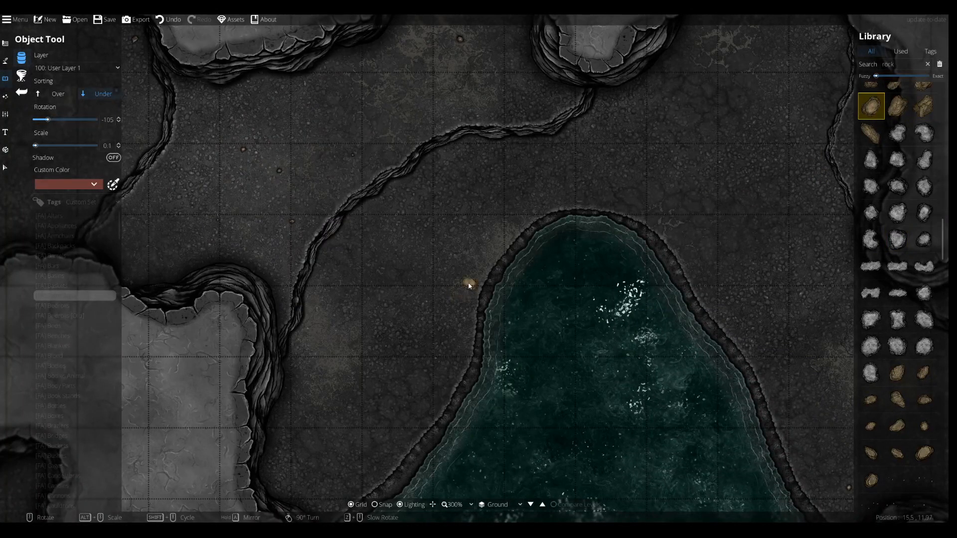
pyautogui.scroll(5, 462, 280)
pyautogui.scroll(5, 449, 277)
pyautogui.scroll(-11, 479, 249)
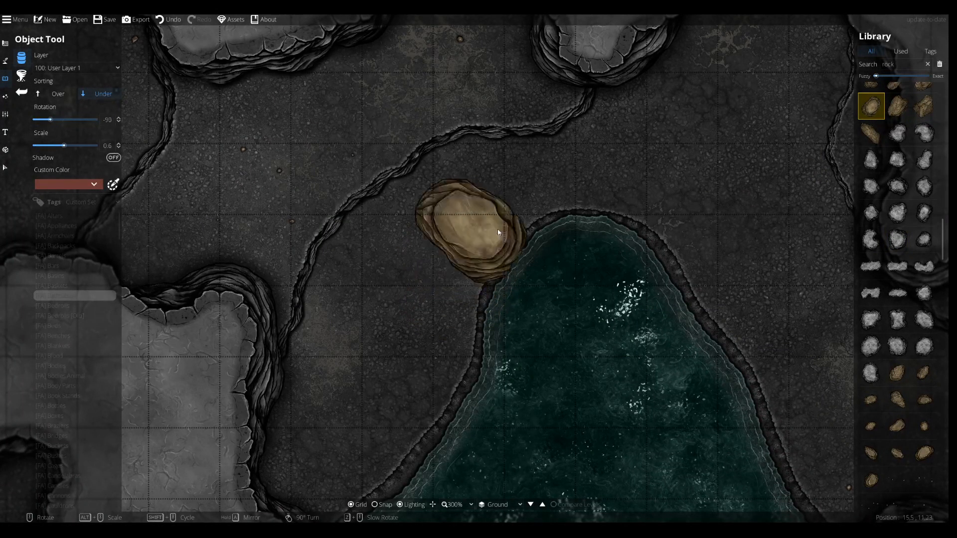
# - Place the round brown boulder at 0.5 scale against the south side of the rock pillar north of the pool
pyautogui.scroll(4, 583, 179)
pyautogui.scroll(-2, 604, 179)
pyautogui.scroll(-2, 601, 185)
pyautogui.scroll(6, 648, 207)
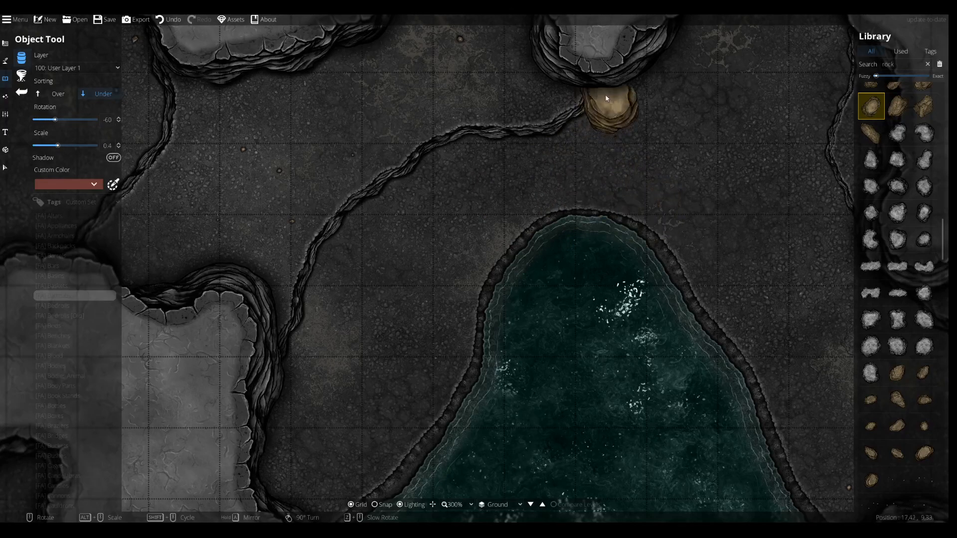
pyautogui.moveTo(591, 169); pyautogui.dragTo(464, 208)
pyautogui.scroll(4, 503, 162)
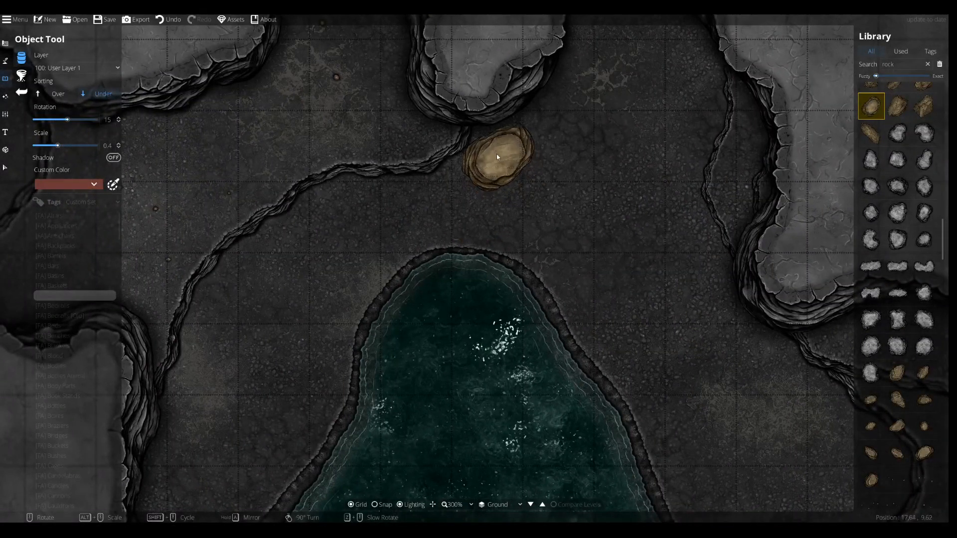
pyautogui.keyDown('alt'); pyautogui.scroll(2, 489, 151); pyautogui.keyUp('alt')
pyautogui.keyDown('alt'); pyautogui.scroll(-1, 496, 138); pyautogui.keyUp('alt')
pyautogui.scroll(2, 487, 144)
pyautogui.click(485, 146)
# - Place an elongated brown boulder at -115 rotation and 0.5 scale beside the round one, along the pillar's southeast side
pyautogui.click(871, 133)
pyautogui.scroll(-9, 572, 163)
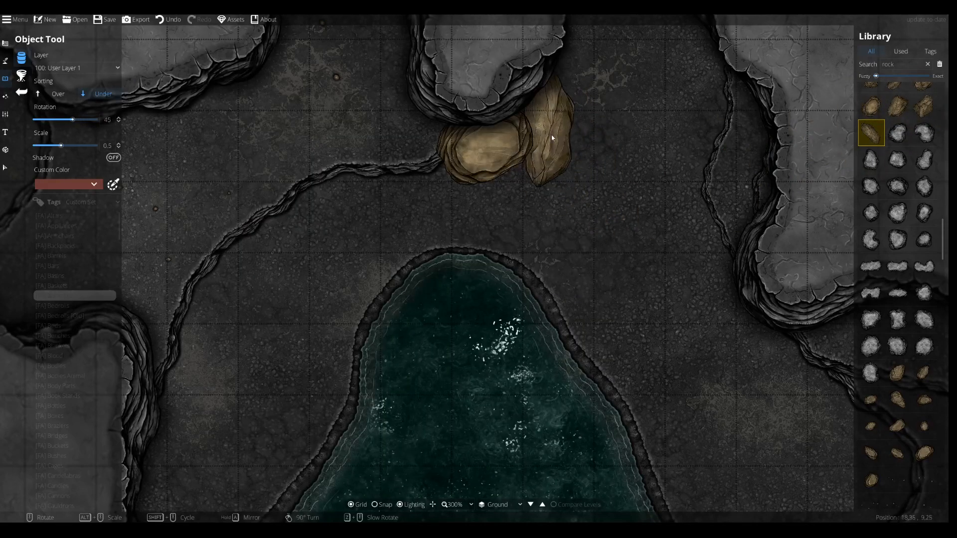
pyautogui.scroll(-2, 554, 117)
pyautogui.scroll(2, 555, 112)
pyautogui.scroll(-1, 554, 105)
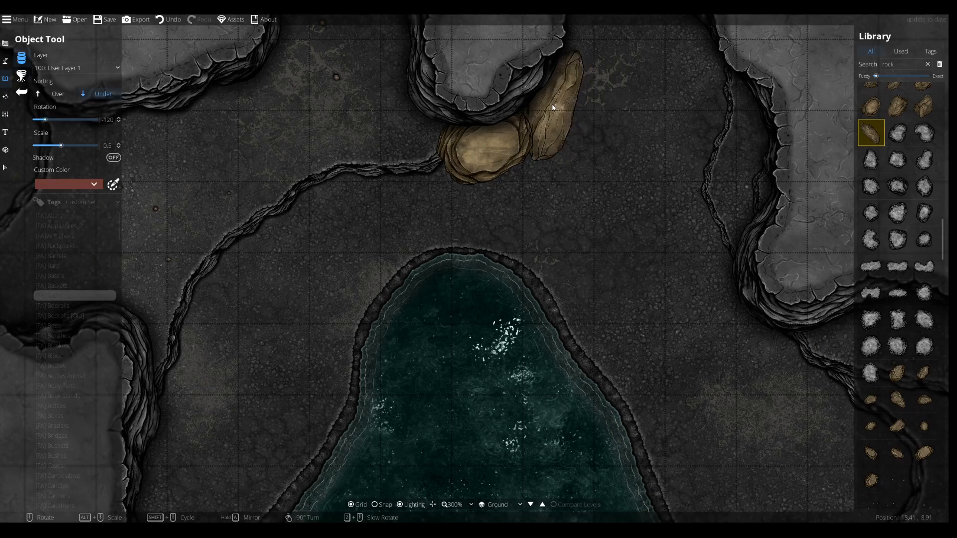
pyautogui.click(569, 135)
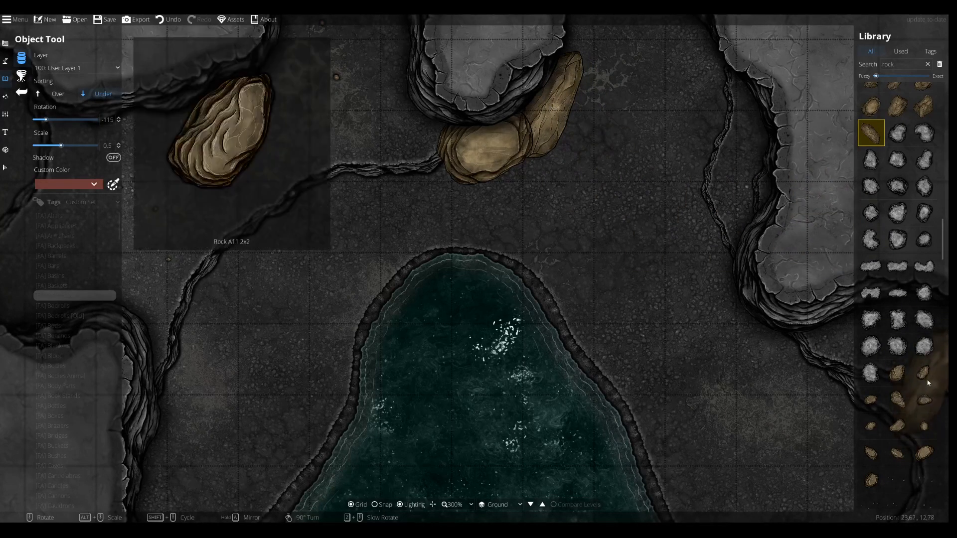
# - Place a small oval brown rock at -70 rotation and 0.5 scale against the eastern cave wall, atop the narrow ledge
pyautogui.click(925, 453)
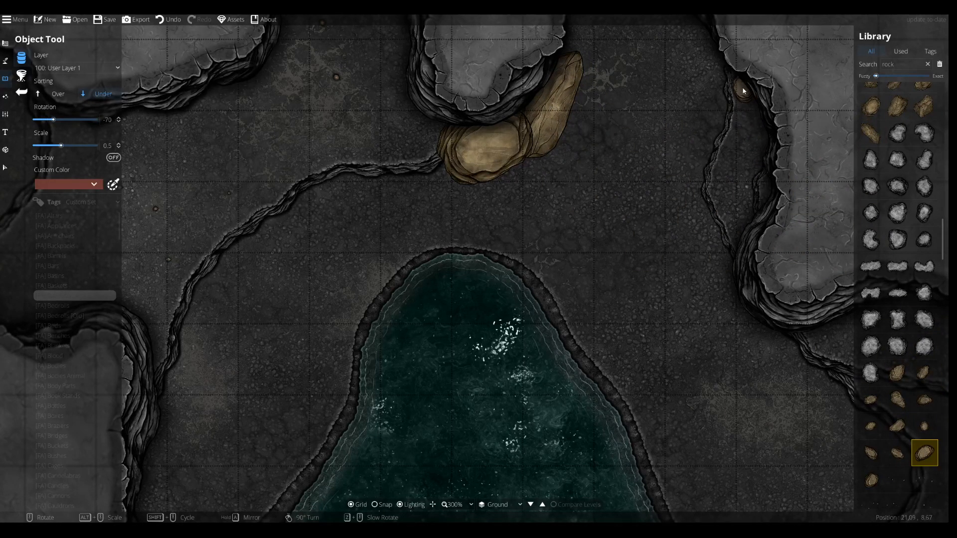
pyautogui.scroll(-6, 740, 88)
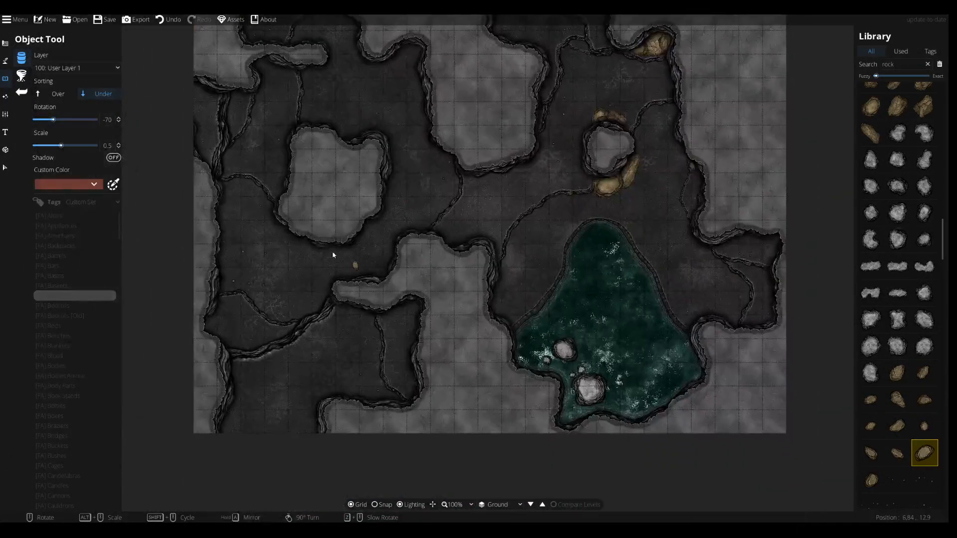
pyautogui.moveTo(334, 255); pyautogui.dragTo(468, 309)
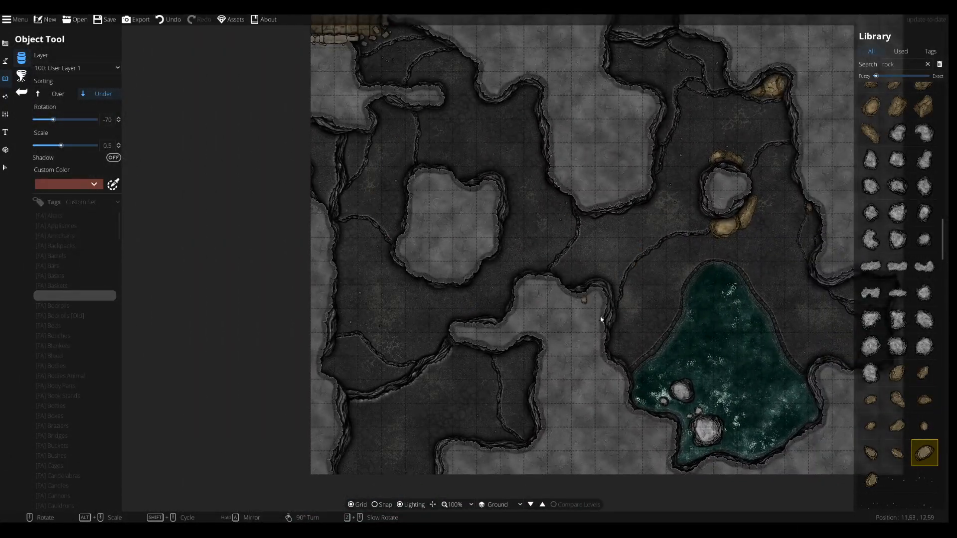
pyautogui.moveTo(605, 231); pyautogui.dragTo(634, 160)
pyautogui.moveTo(688, 255); pyautogui.dragTo(462, 324)
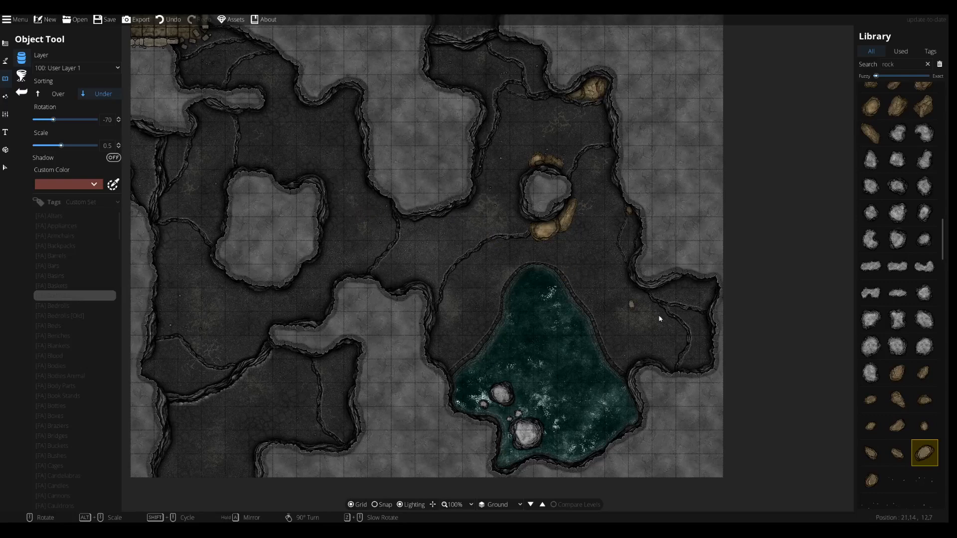
# - Place the angular boulder, Boulder A8 3x3, at 0.5 scale in the northeast corner of the eastern alcove
pyautogui.click(924, 106)
pyautogui.scroll(3, 688, 312)
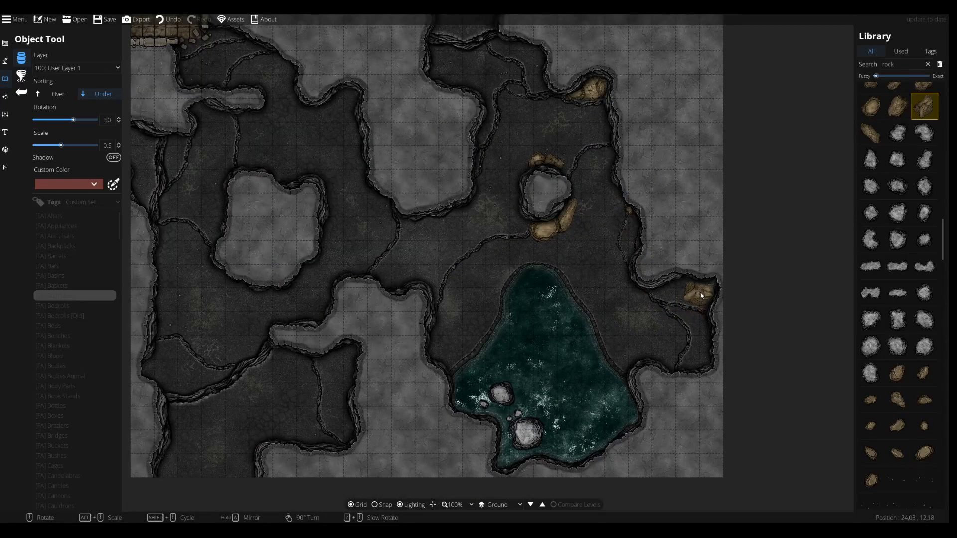
pyautogui.scroll(4, 700, 297)
pyautogui.click(705, 297)
pyautogui.scroll(3, 698, 300)
pyautogui.moveTo(672, 316); pyautogui.dragTo(645, 200)
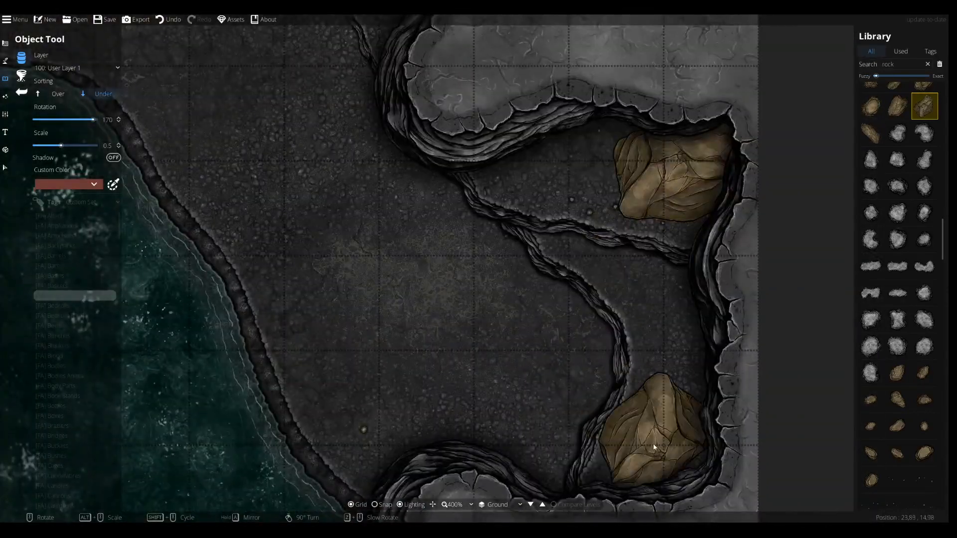
# - Place a second boulder directly south of the angular one and a smaller brown rock at the alcove's western end
pyautogui.scroll(-3, 655, 432)
pyautogui.click(897, 105)
pyautogui.scroll(10, 656, 316)
pyautogui.click(656, 316)
pyautogui.click(898, 399)
# - Place two small brown rocks at 0.5 scale side by side near the pool's southeastern shore
pyautogui.click(925, 453)
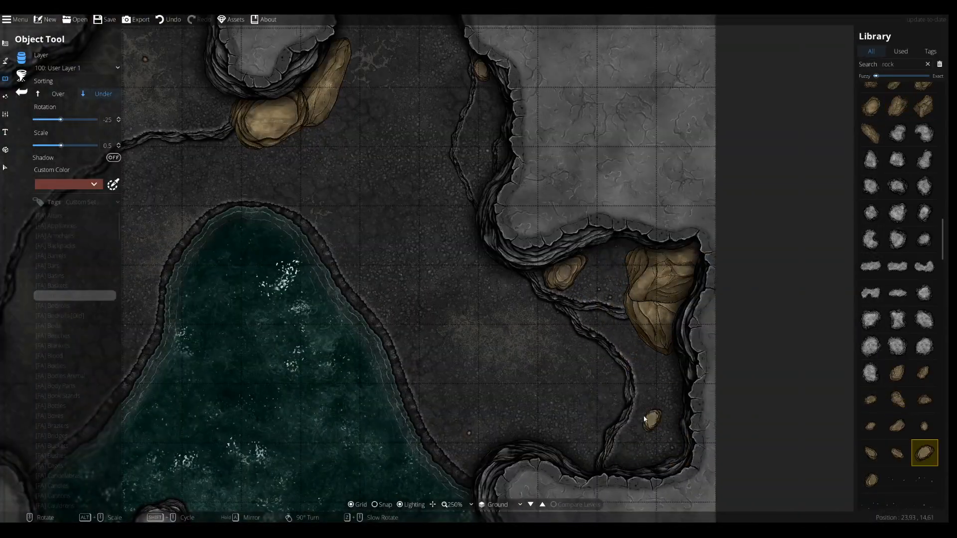
pyautogui.click(871, 453)
pyautogui.click(469, 455)
pyautogui.scroll(5, 477, 451)
pyautogui.scroll(5, 403, 438)
pyautogui.click(402, 436)
# - Place the angular boulder at 0.5 scale against the cave wall northwest of the pool
pyautogui.click(924, 106)
pyautogui.scroll(-5, 447, 194)
pyautogui.moveTo(395, 156); pyautogui.dragTo(573, 274)
pyautogui.scroll(5, 188, 282)
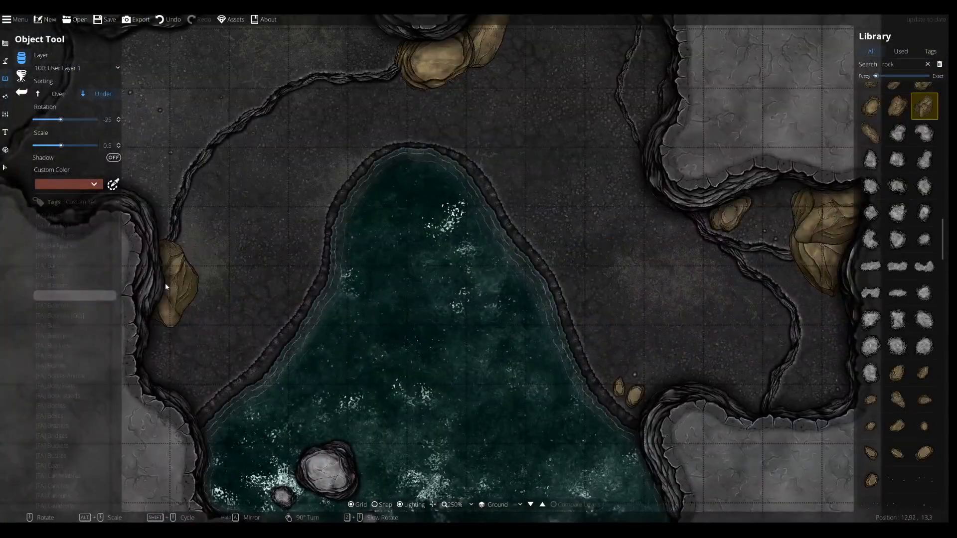
pyautogui.click(180, 284)
# - Place a broad boulder and a round boulder at 0.5 scale side by side against the southwestern chamber's south wall
pyautogui.scroll(4, 896, 237)
pyautogui.click(897, 238)
pyautogui.scroll(1, 214, 260)
pyautogui.moveTo(246, 273); pyautogui.dragTo(797, 99)
pyautogui.scroll(-8, 435, 297)
pyautogui.click(897, 318)
pyautogui.scroll(-5, 396, 331)
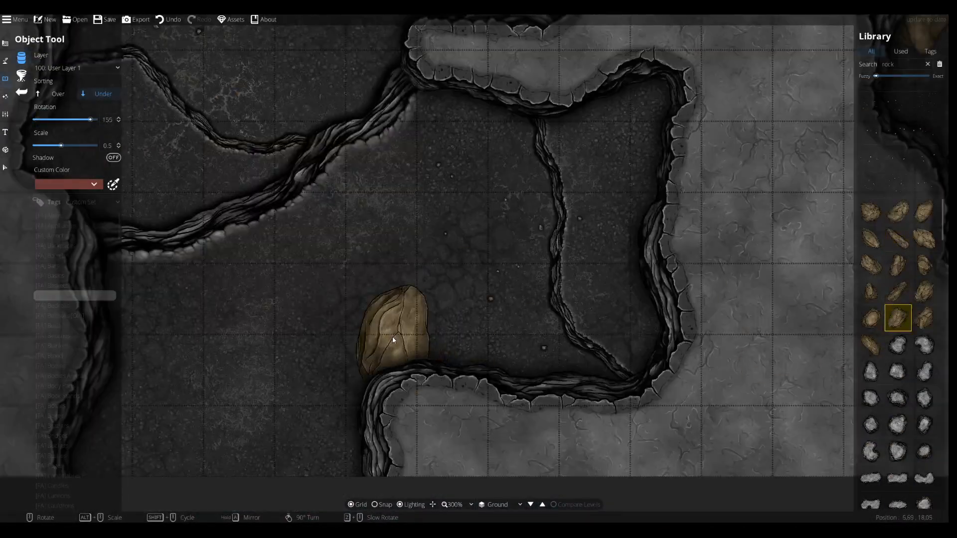
pyautogui.click(387, 333)
pyautogui.click(871, 318)
pyautogui.click(437, 336)
# - Place an angular boulder at 0.5 scale below the north wall of the southwestern chamber
pyautogui.click(924, 318)
pyautogui.scroll(-4, 439, 129)
pyautogui.click(443, 119)
# - Set the sorting to Over and place a long boulder at 0.5 scale overlapping the angular one's eastern side
pyautogui.click(897, 237)
pyautogui.scroll(-5, 503, 142)
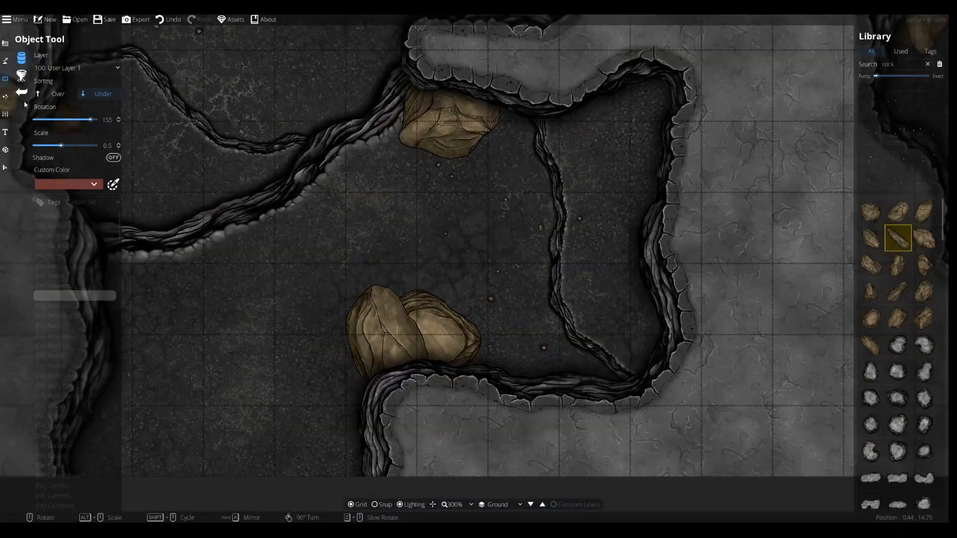
pyautogui.click(58, 94)
pyautogui.scroll(-3, 521, 132)
pyautogui.click(523, 132)
# - Place two boulders at 0.5 scale along the southwestern chamber's east wall, one in the north and one in the south
pyautogui.click(924, 264)
pyautogui.scroll(-8, 642, 186)
pyautogui.click(641, 186)
pyautogui.click(925, 292)
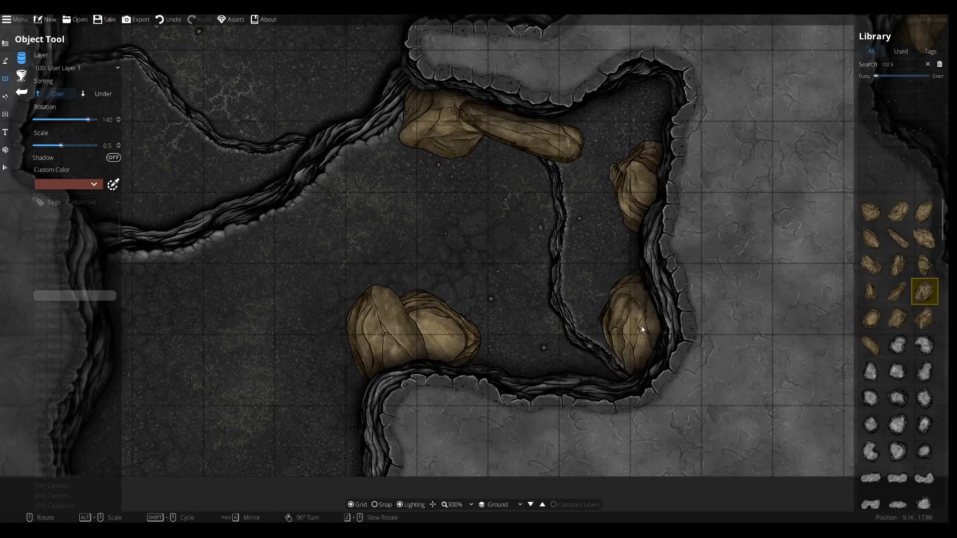
pyautogui.click(638, 326)
# - Reopen the Object Tool and search the library for rock
pyautogui.scroll(-6, 897, 319)
pyautogui.click(895, 347)
pyautogui.click(925, 347)
pyautogui.scroll(3, 447, 322)
pyautogui.scroll(-3, 426, 363)
pyautogui.click(5, 168)
pyautogui.click(5, 78)
pyautogui.click(37, 58)
pyautogui.click(899, 65)
pyautogui.write('rock')
# - With sorting set to Under and 0.3 scale, tuck small brown rocks beneath the boulders at the southwestern chamber's north wall
pyautogui.click(897, 347)
pyautogui.click(370, 331)
pyautogui.scroll(-3, 446, 336)
pyautogui.scroll(3, 449, 213)
pyautogui.click(103, 94)
pyautogui.click(897, 294)
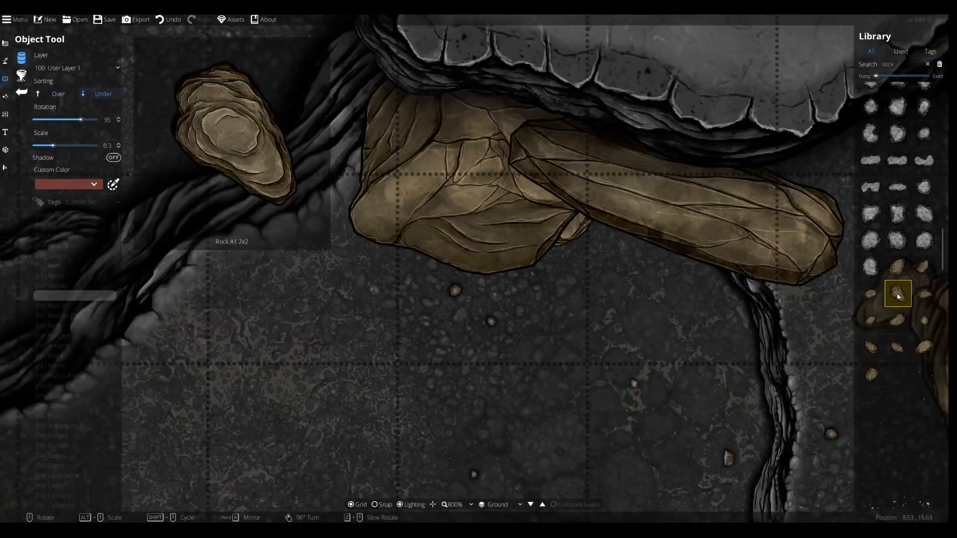
pyautogui.click(660, 225)
pyautogui.click(925, 348)
pyautogui.click(531, 244)
pyautogui.click(871, 375)
pyautogui.click(380, 184)
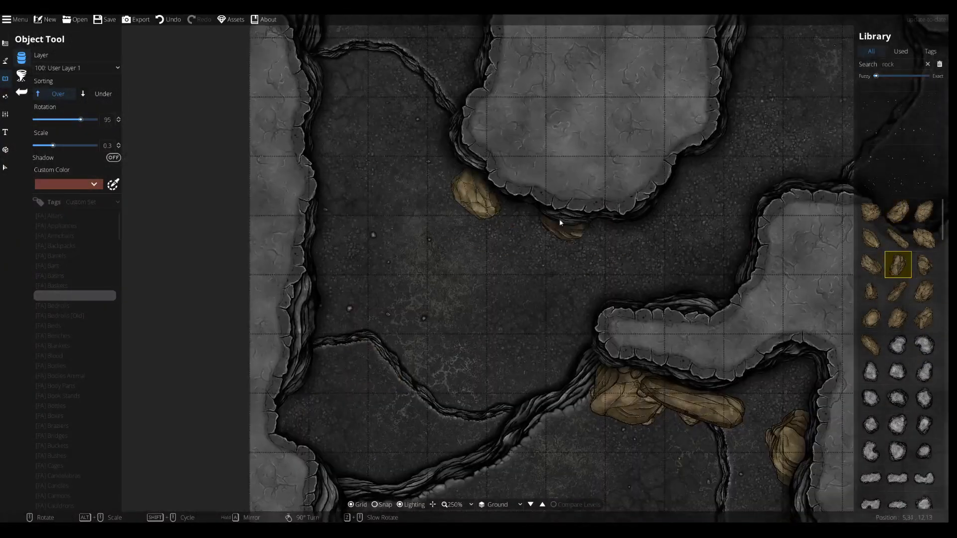
# - With sorting set to Over, add brown boulders in the western cavern and at 0.4 scale beside the northern alcove's grey formation
pyautogui.click(329, 261)
pyautogui.click(606, 284)
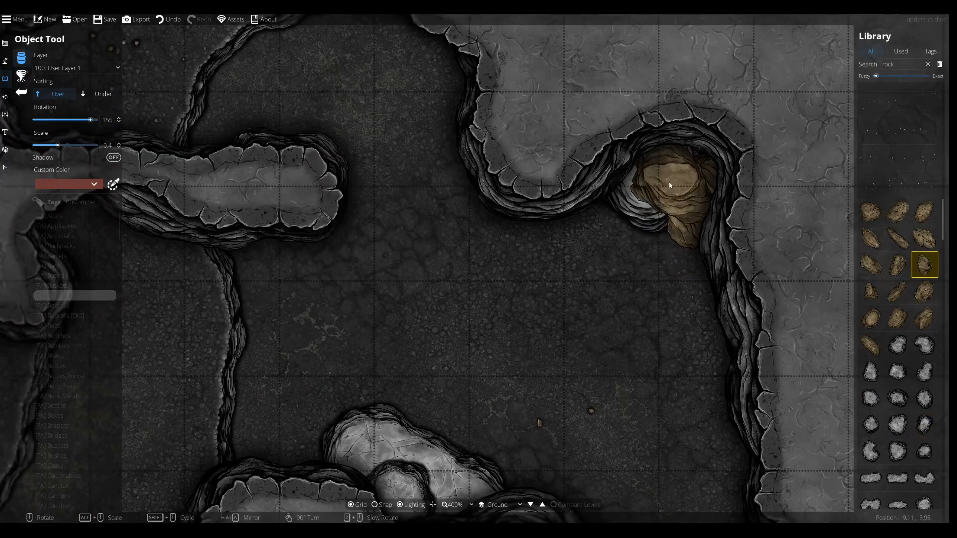
pyautogui.scroll(5, 669, 185)
pyautogui.scroll(-5, 578, 220)
pyautogui.click(590, 236)
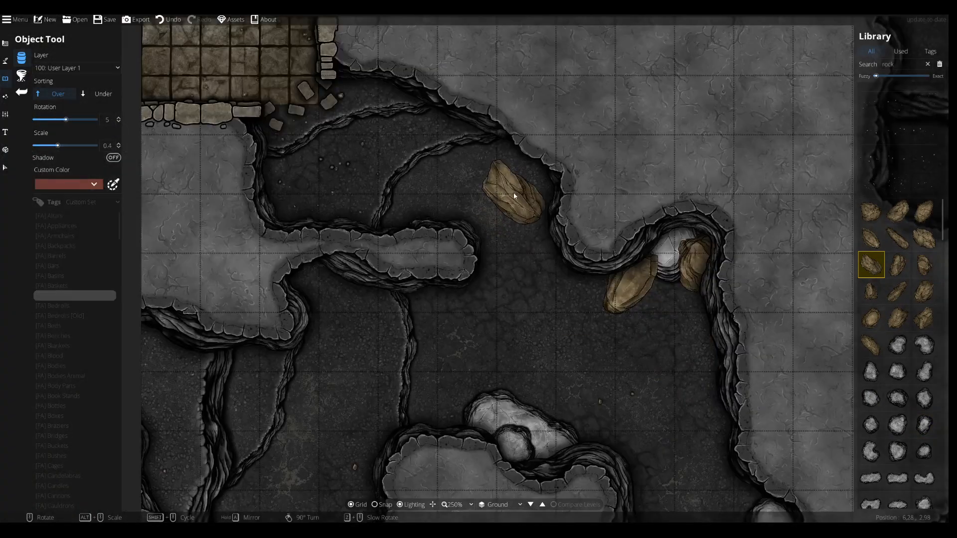
# - Place further brown boulders at 0.4 scale beside the northwestern passage, add rocks along the cave walls, and search the library for rock
pyautogui.scroll(-3, 426, 214)
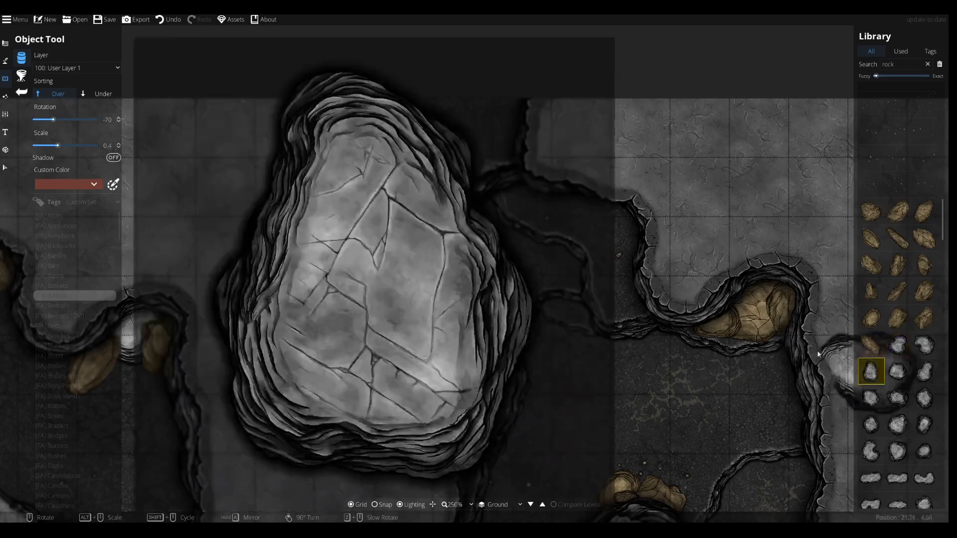
pyautogui.scroll(-5, 355, 218)
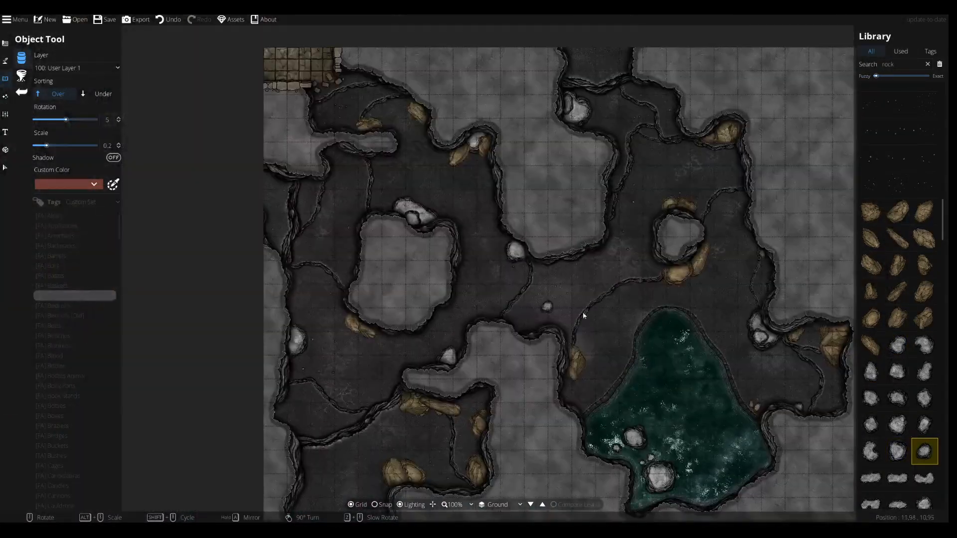
pyautogui.moveTo(897, 264)
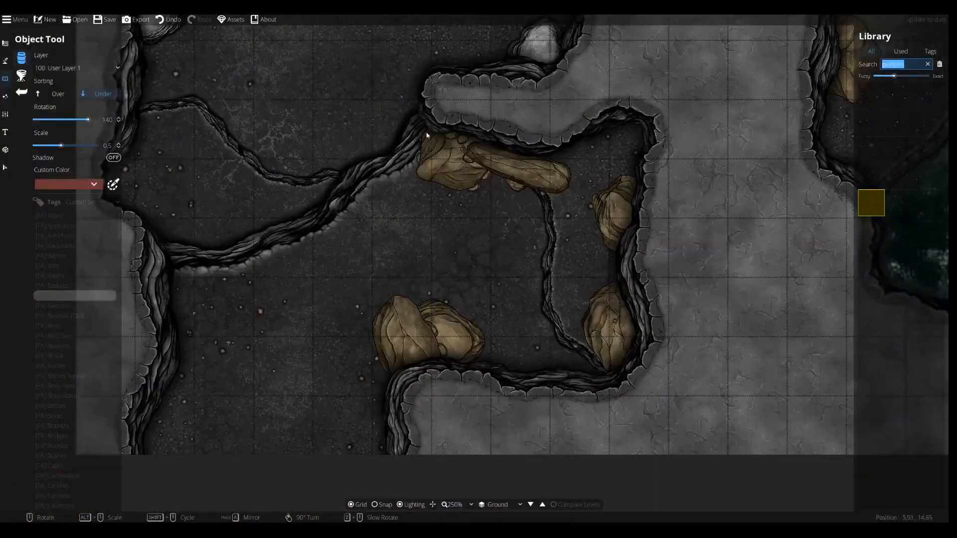
pyautogui.write('rock')
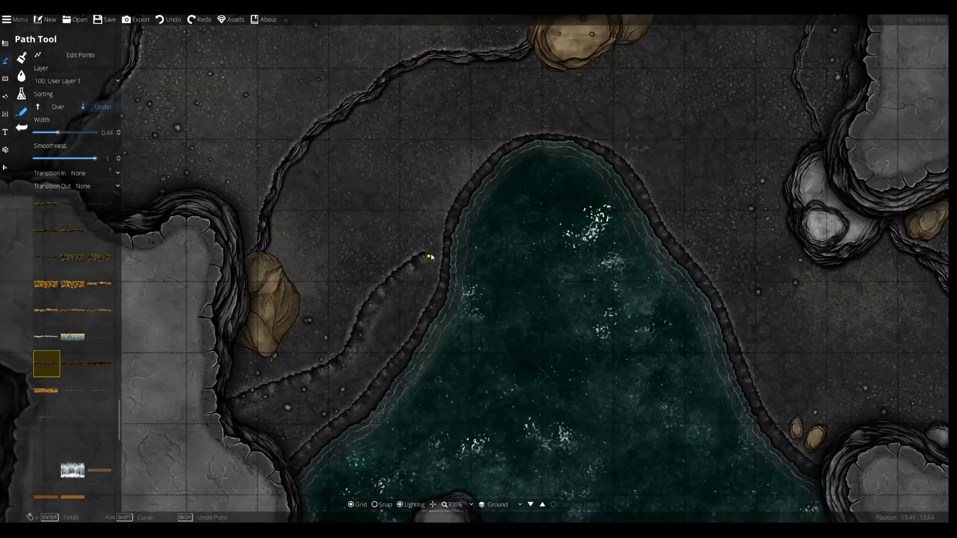
# - With sorting Under and width 0.44, draw a rocky ledge path from the cave wall west of the pool to the pool's northwestern shore
pyautogui.hotkey('ctrl', 'z')
pyautogui.click(95, 186)
pyautogui.click(88, 220)
pyautogui.click(231, 400)
pyautogui.hotkey('ctrl', 'z')
pyautogui.click(247, 421)
pyautogui.click(326, 344)
pyautogui.click(343, 269)
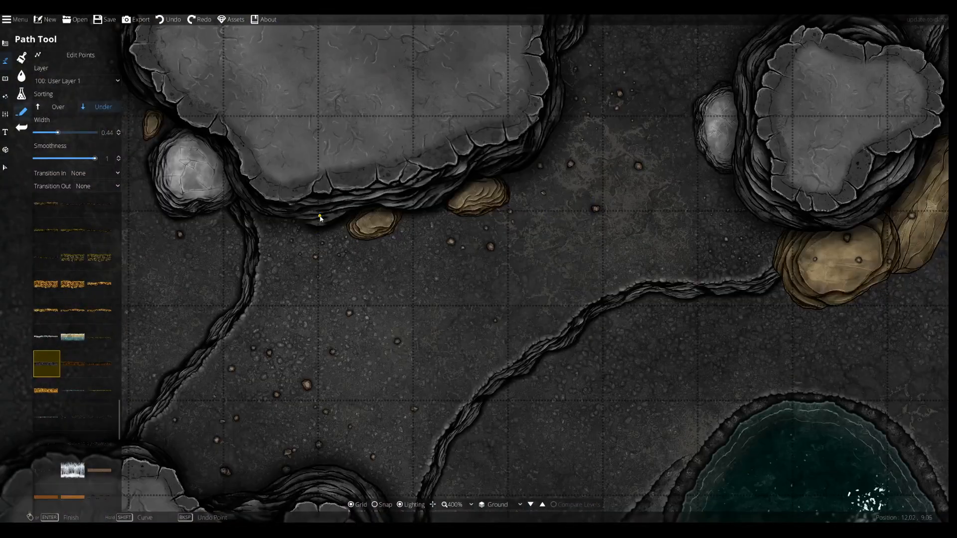
# - Draw more ledge paths west of the small rock pillar, across the northwestern passage and from the southwestern spur to the western ledge
pyautogui.click(705, 252)
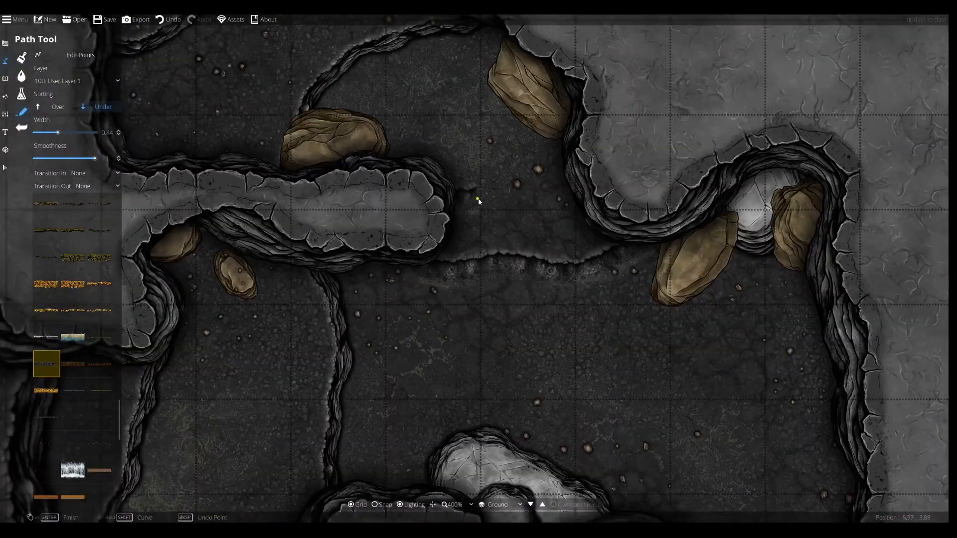
pyautogui.click(550, 149)
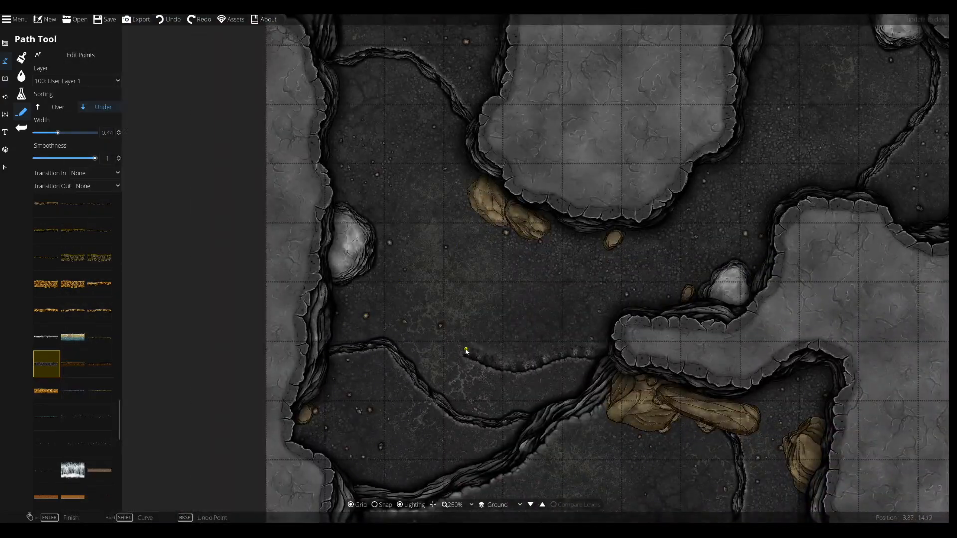
pyautogui.click(543, 341)
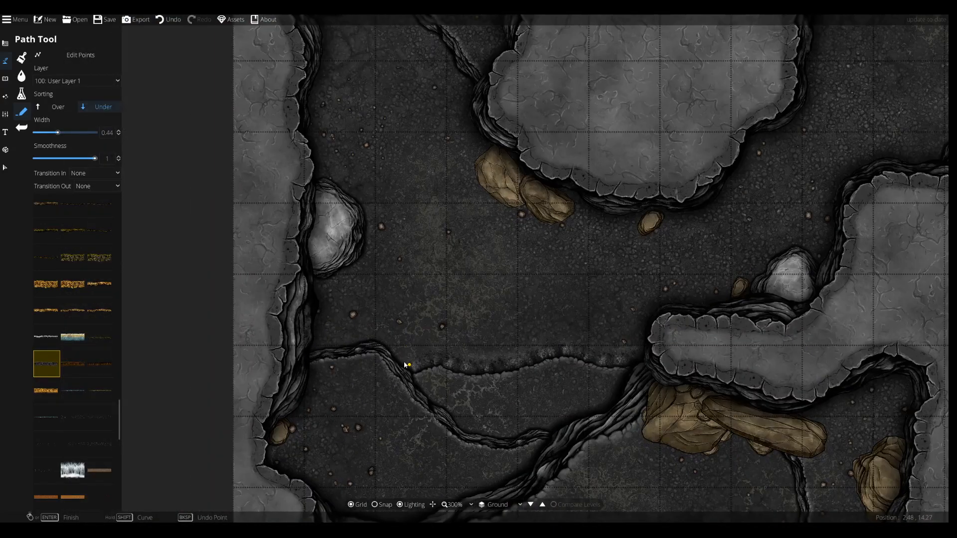
pyautogui.click(341, 274)
pyautogui.click(312, 357)
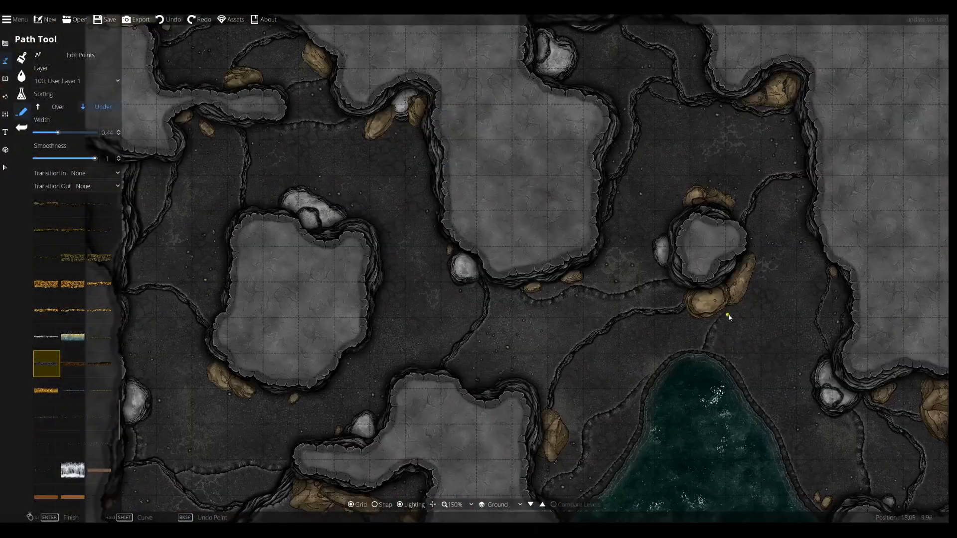
pyautogui.click(798, 180)
pyautogui.click(746, 377)
pyautogui.click(554, 170)
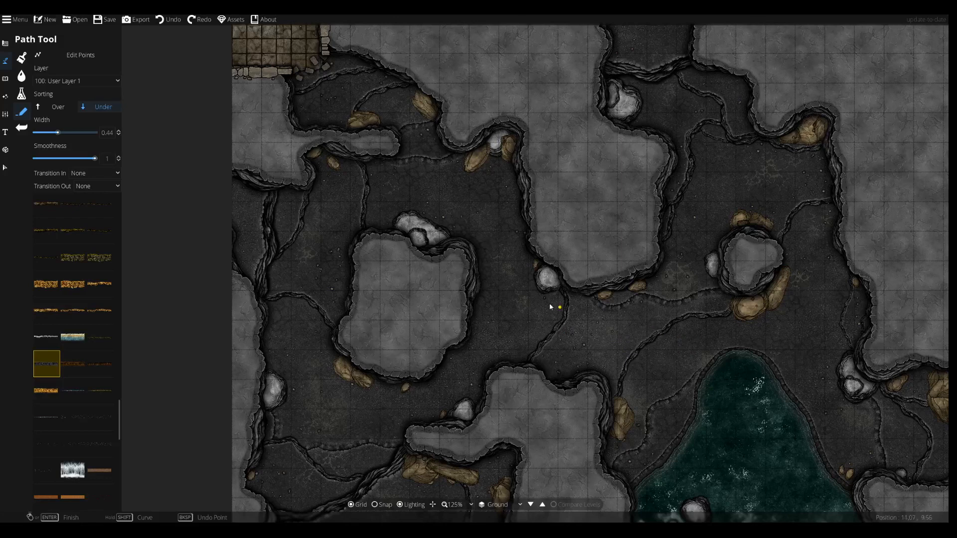
pyautogui.click(479, 279)
pyautogui.click(573, 316)
pyautogui.rightClick(686, 373)
pyautogui.moveTo(686, 374); pyautogui.dragTo(667, 359)
pyautogui.hotkey('ctrl', 'z')
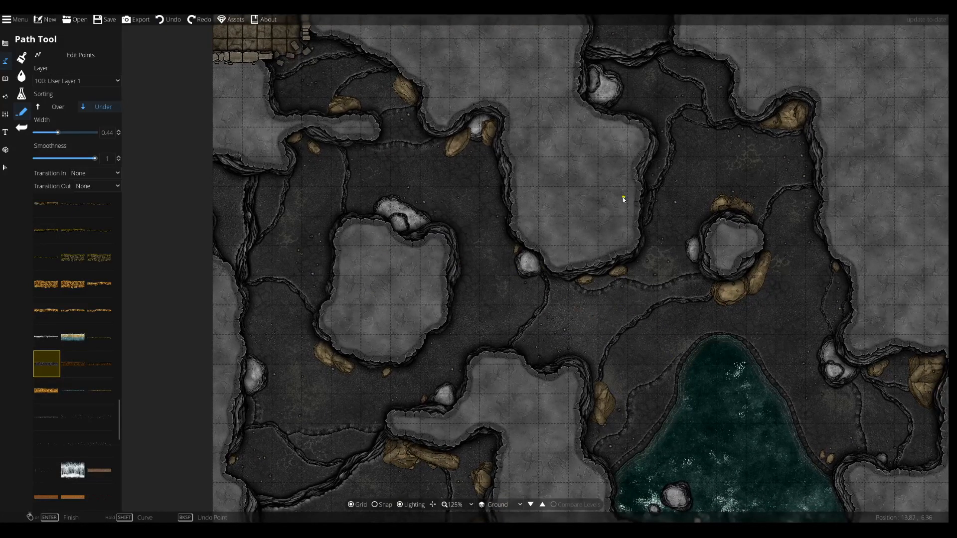
# - Examine the ledges, boulders and pool across the whole cave map
pyautogui.moveTo(606, 195); pyautogui.dragTo(544, 67)
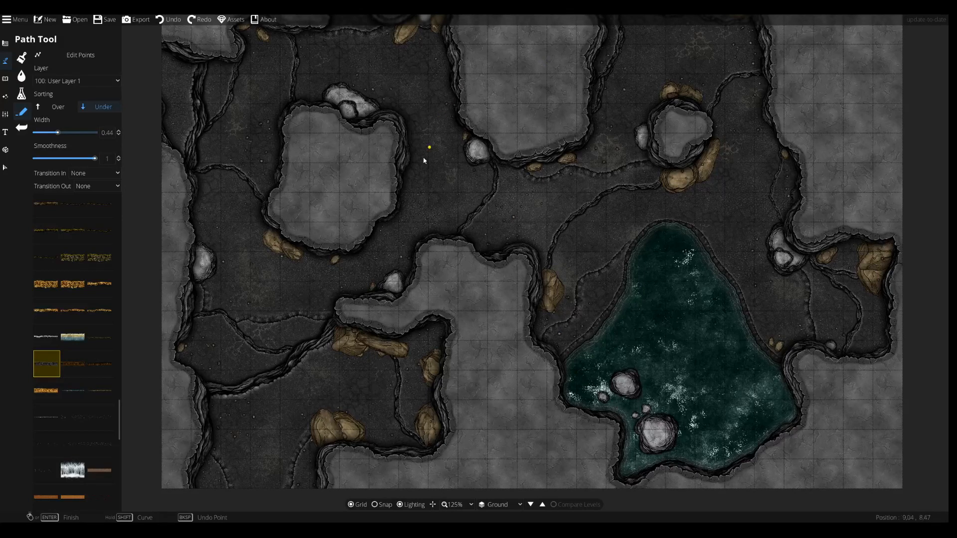
pyautogui.moveTo(345, 226); pyautogui.dragTo(375, 298)
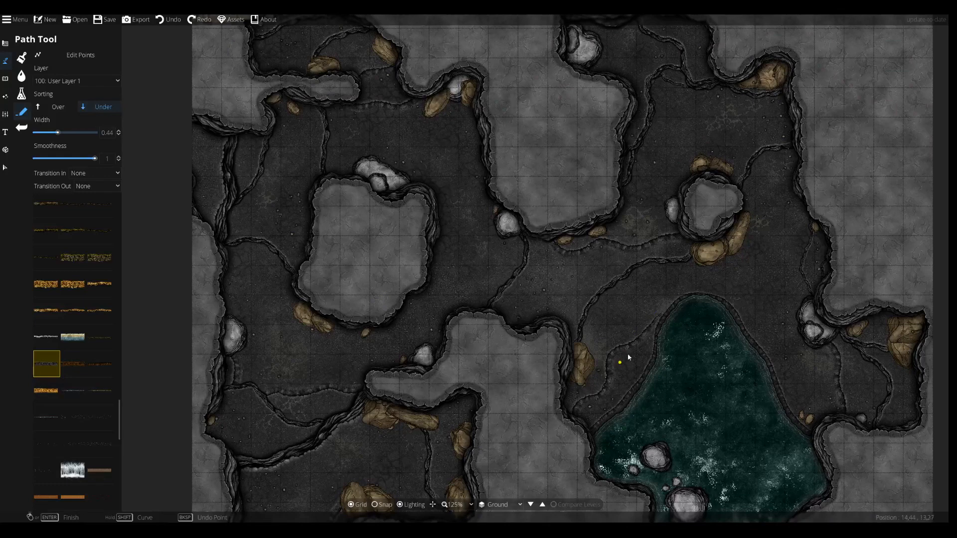
pyautogui.moveTo(444, 142); pyautogui.dragTo(455, 283)
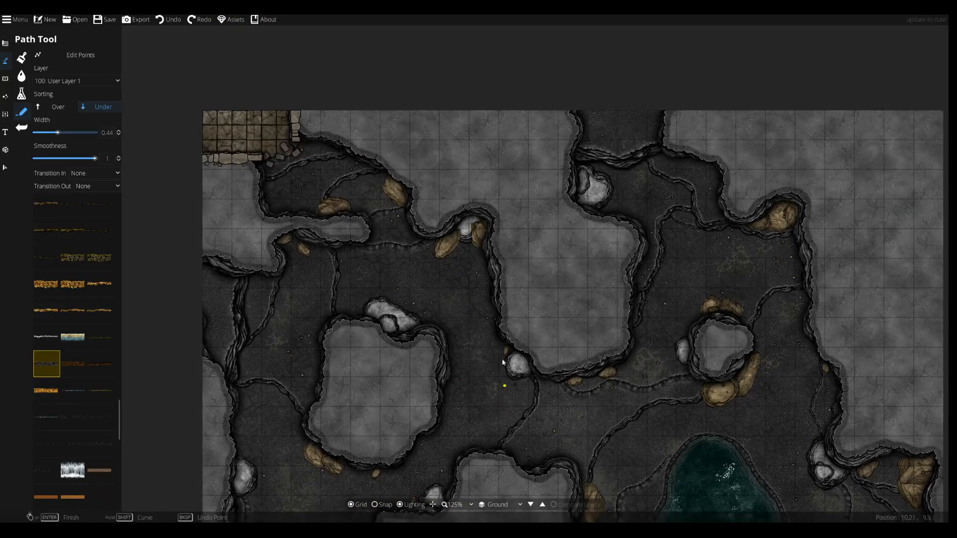
pyautogui.moveTo(504, 362); pyautogui.dragTo(474, 170)
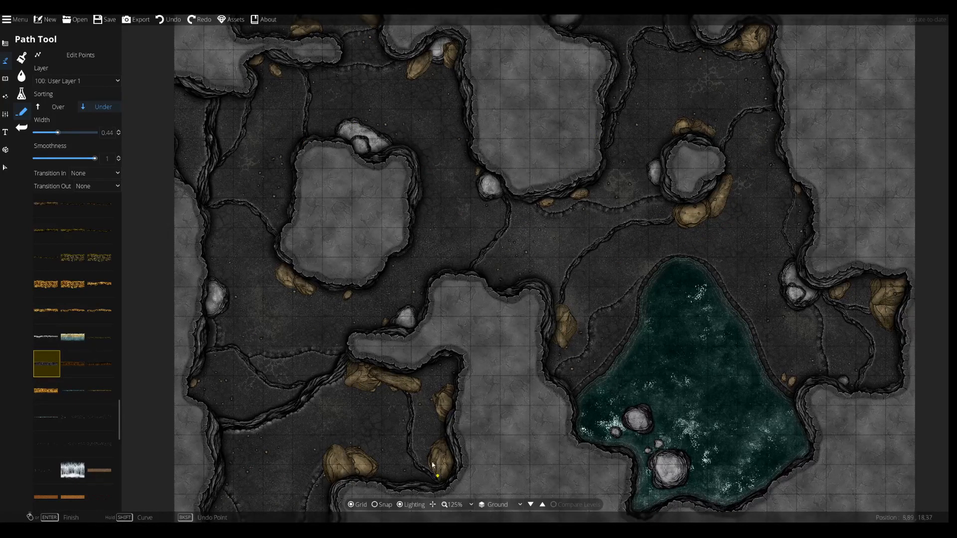
pyautogui.moveTo(468, 216); pyautogui.dragTo(346, 157)
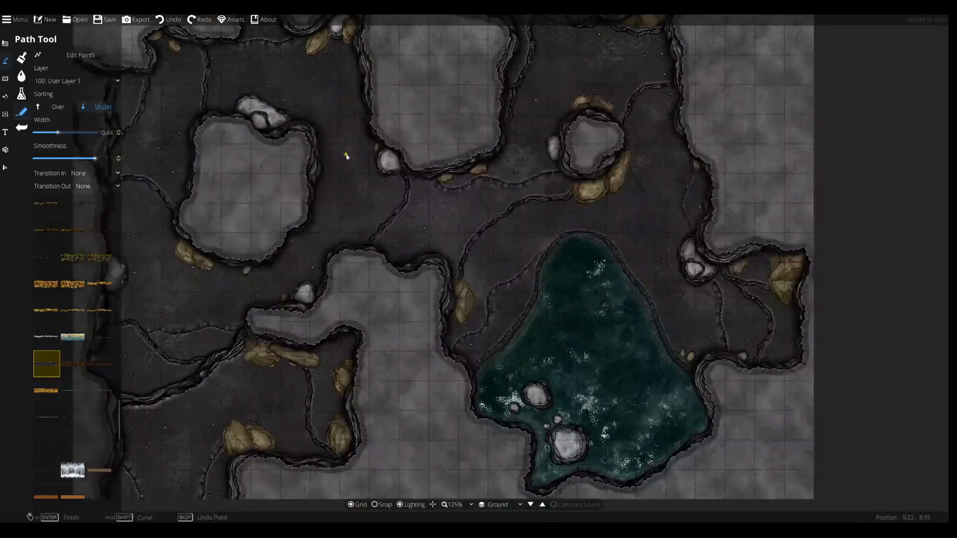
pyautogui.moveTo(347, 296); pyautogui.dragTo(462, 199)
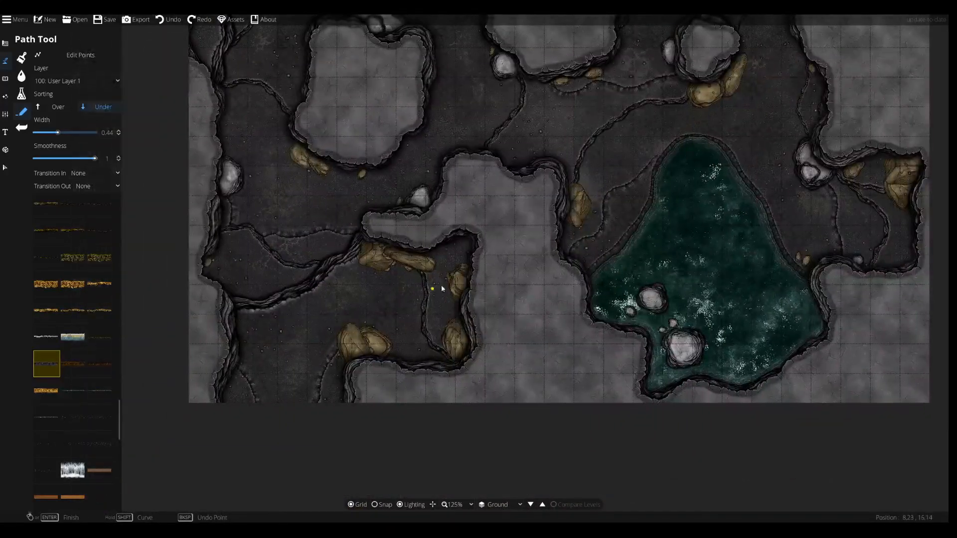
pyautogui.moveTo(517, 222); pyautogui.dragTo(487, 298)
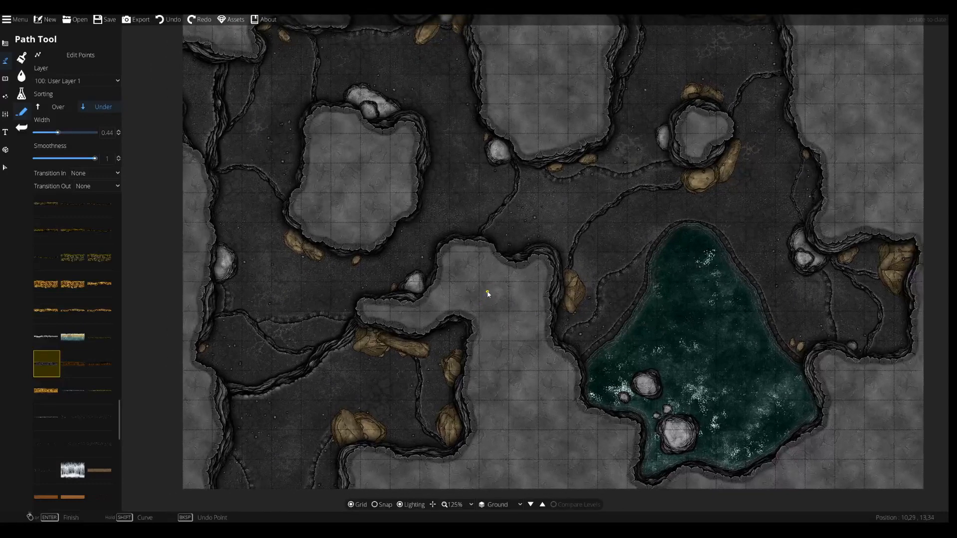
# - Switch to the Object Tool, search the library for pickaxe, and ready a pickaxe at scale 1
pyautogui.click(5, 78)
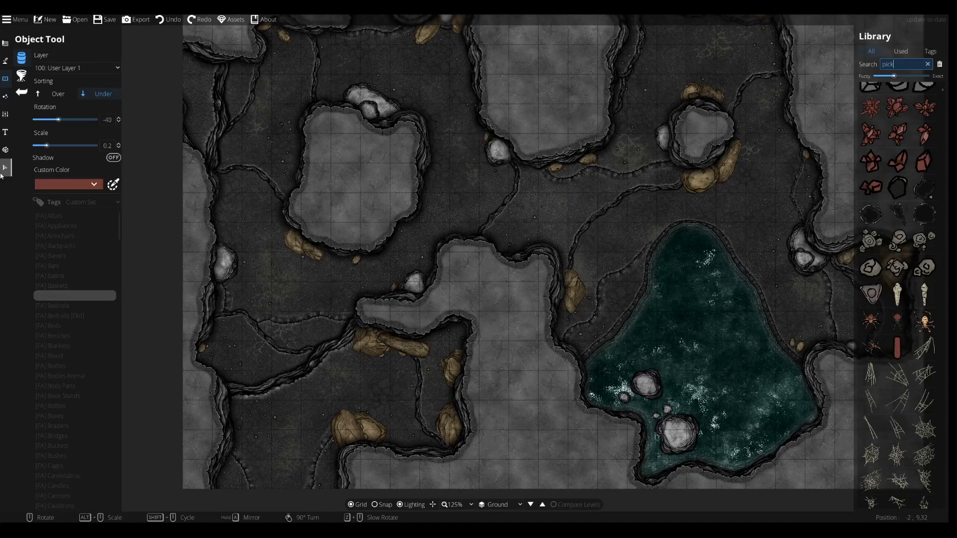
pyautogui.write('xe')
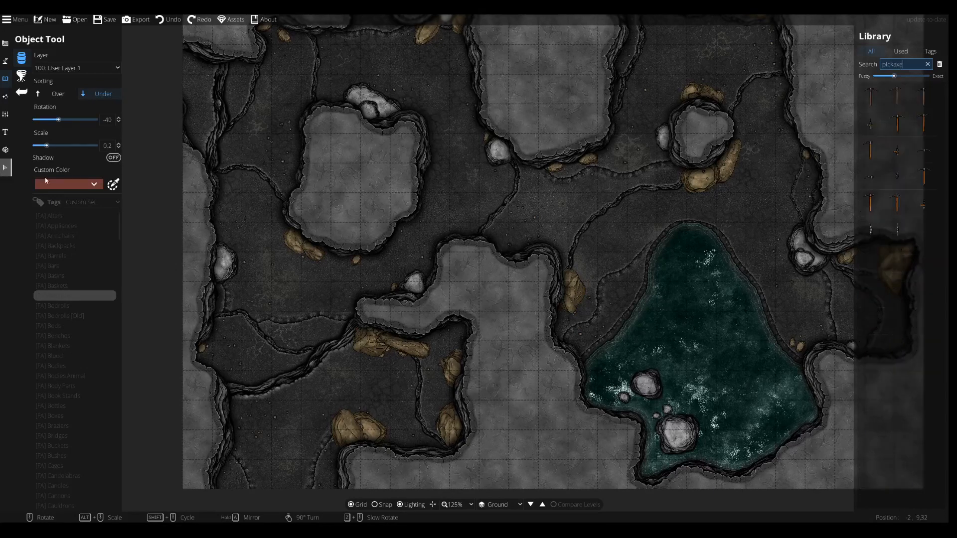
pyautogui.moveTo(930, 182)
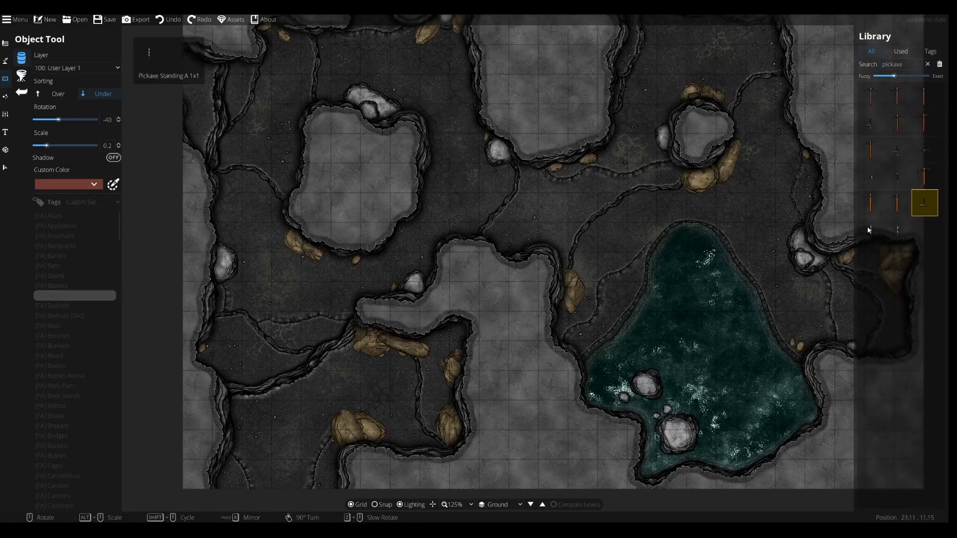
pyautogui.click(871, 123)
pyautogui.scroll(10, 577, 173)
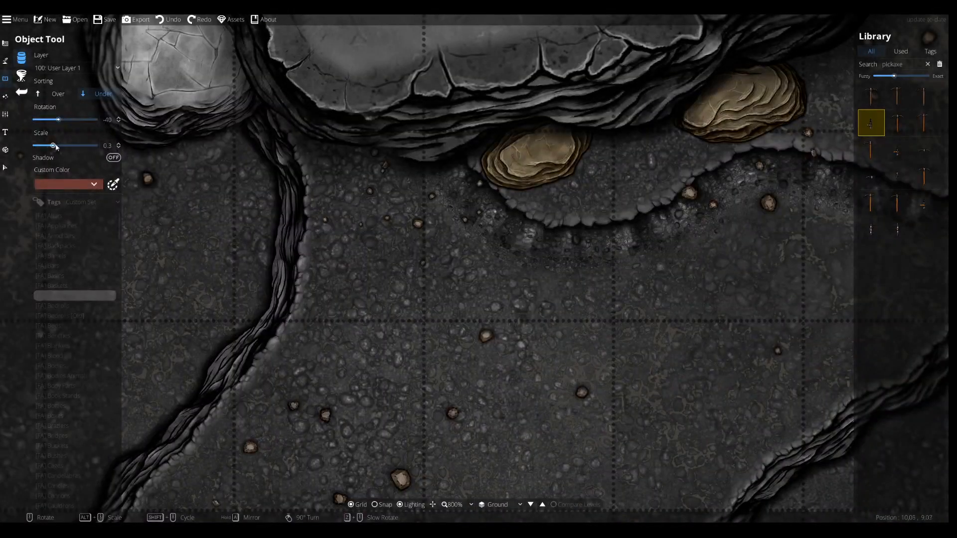
pyautogui.scroll(4, 70, 145)
pyautogui.scroll(11, 326, 204)
pyautogui.scroll(-4, 354, 173)
# - Place the pickaxe against the east wall of the narrow passage west of the large western rock mass
pyautogui.moveTo(544, 208); pyautogui.dragTo(342, 309)
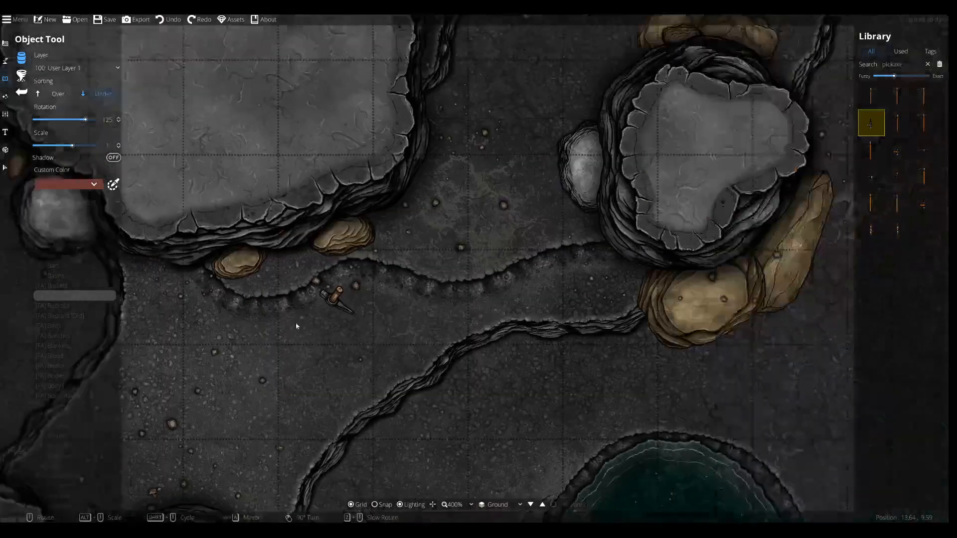
pyautogui.moveTo(477, 284); pyautogui.dragTo(525, 503)
pyautogui.moveTo(593, 261); pyautogui.dragTo(477, 484)
pyautogui.moveTo(507, 211); pyautogui.dragTo(501, 304)
pyautogui.moveTo(602, 363); pyautogui.dragTo(318, 33)
pyautogui.moveTo(447, 243); pyautogui.dragTo(394, 64)
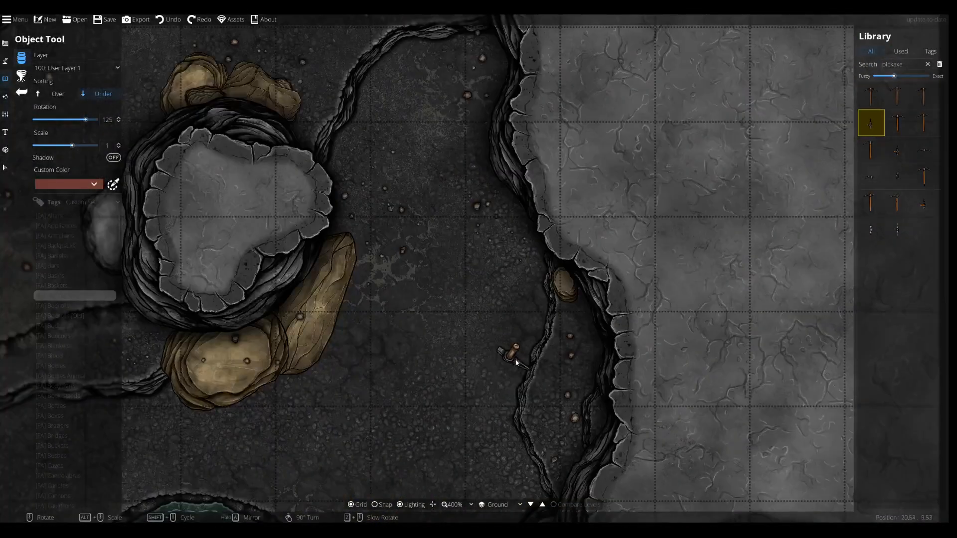
pyautogui.moveTo(516, 366); pyautogui.dragTo(538, 112)
pyautogui.moveTo(591, 381); pyautogui.dragTo(516, 128)
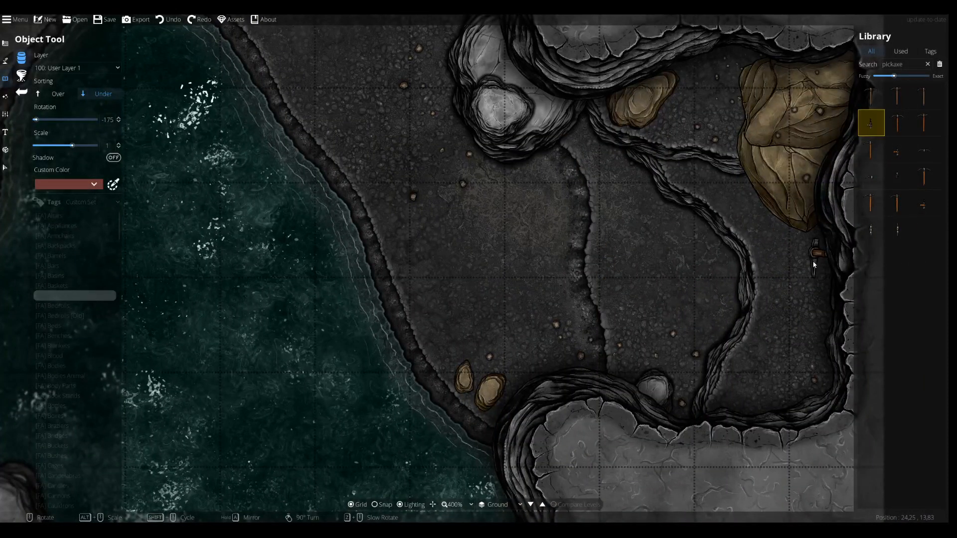
pyautogui.scroll(-3, 813, 265)
pyautogui.moveTo(439, 274); pyautogui.dragTo(764, 426)
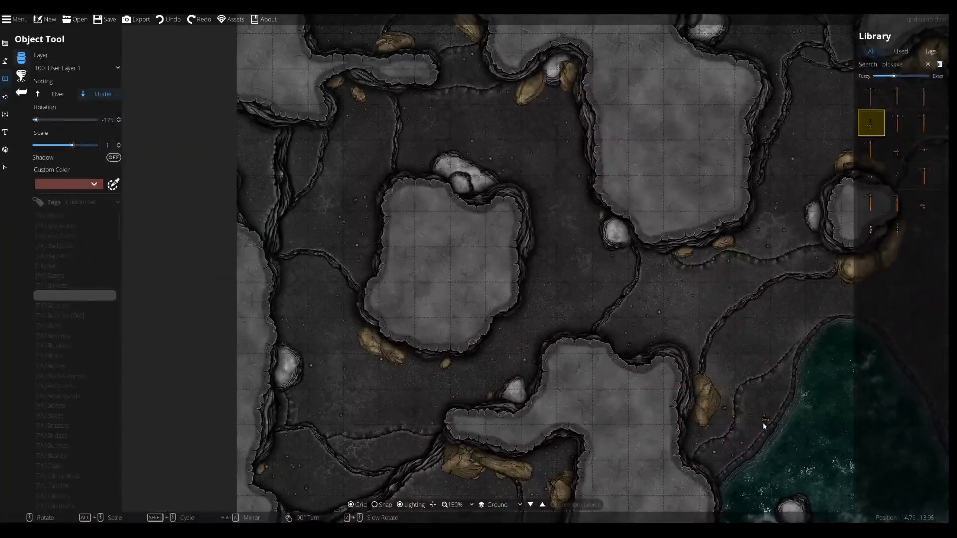
pyautogui.scroll(5, 434, 398)
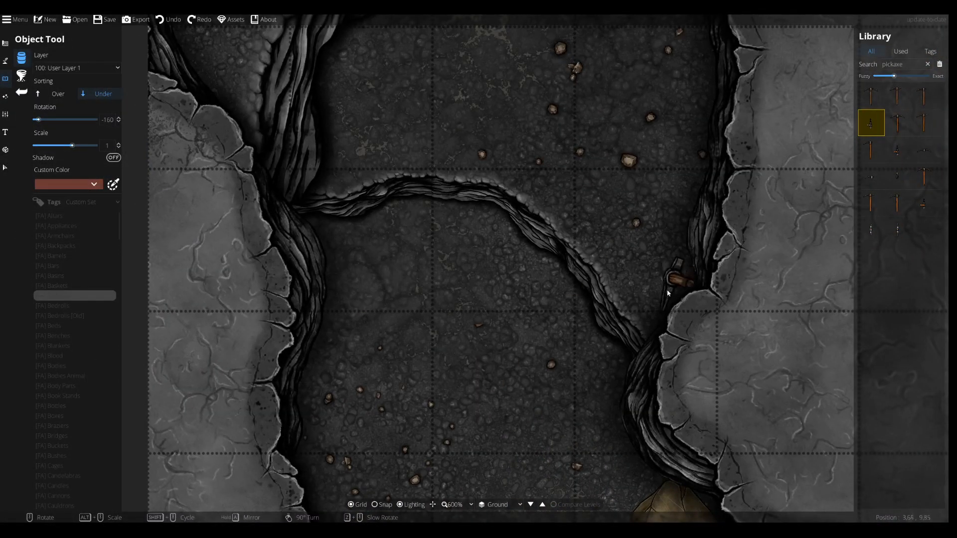
pyautogui.click(668, 290)
# - Place a second, curved-handled pickaxe just north of the first one along the same wall
pyautogui.moveTo(653, 180); pyautogui.dragTo(642, 278)
pyautogui.click(869, 180)
pyautogui.scroll(1, 656, 299)
pyautogui.scroll(2, 657, 302)
# - Search the library for planks and place a long plank at 0.5 scale and -100 rotation north of the pickaxes
pyautogui.moveTo(915, 66); pyautogui.dragTo(846, 77)
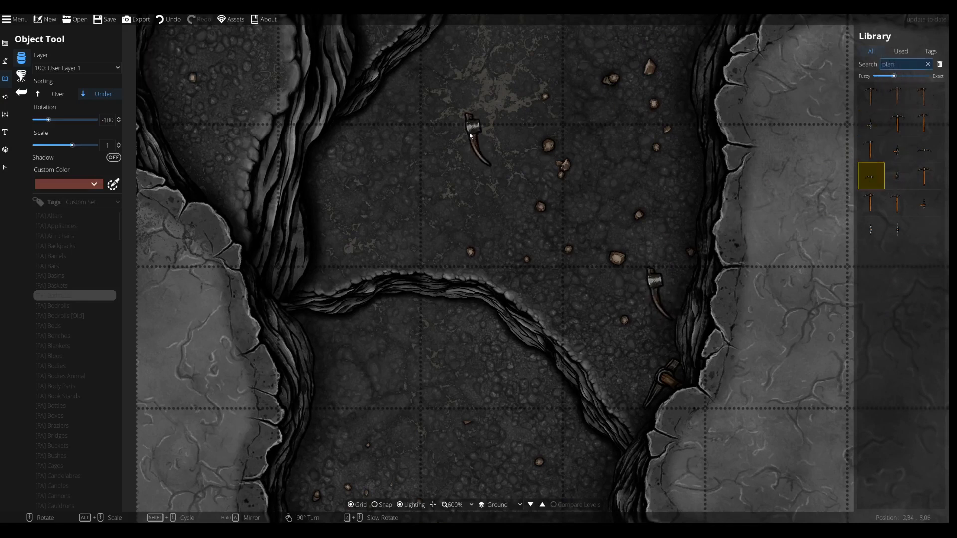
pyautogui.scroll(-7, 886, 286)
pyautogui.scroll(-2, 890, 291)
pyautogui.click(921, 262)
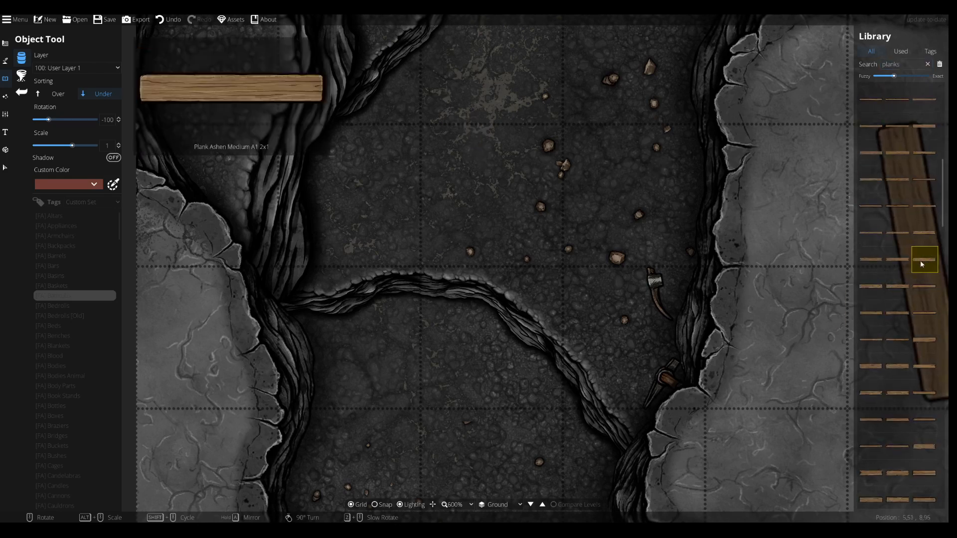
pyautogui.click(925, 236)
pyautogui.keyDown('alt'); pyautogui.scroll(-5, 593, 210); pyautogui.keyUp('alt')
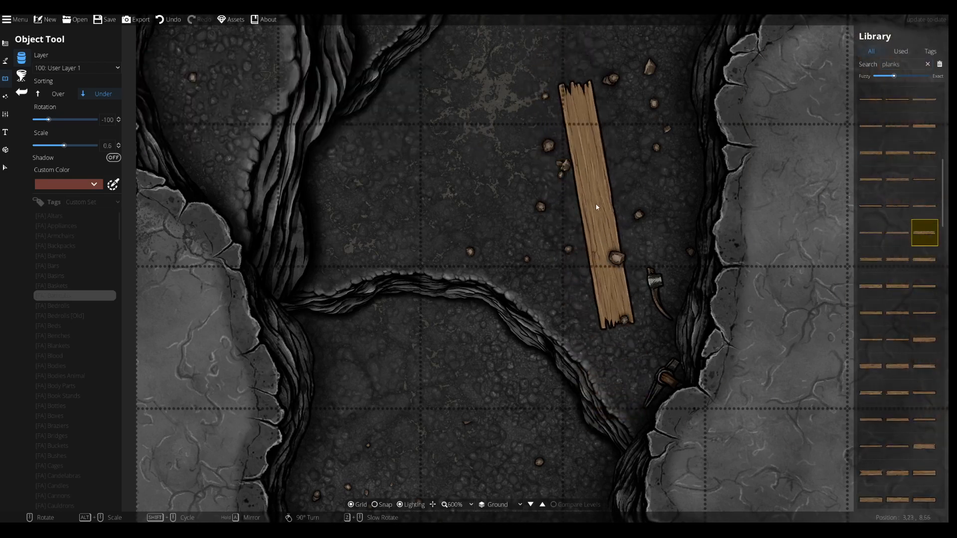
pyautogui.moveTo(611, 189); pyautogui.dragTo(612, 278)
pyautogui.scroll(-3, 647, 202)
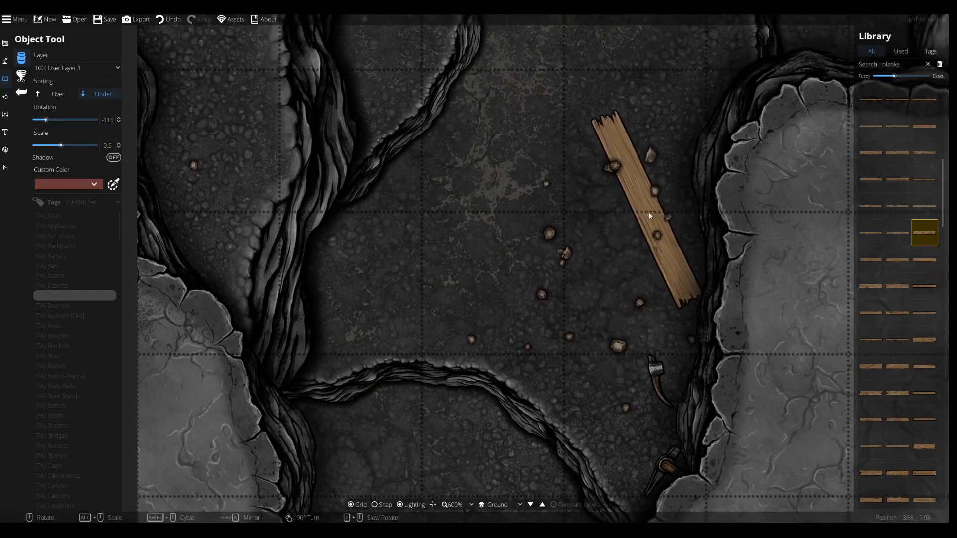
pyautogui.scroll(3, 650, 214)
pyautogui.click(644, 212)
# - Place Plank Ashen Medium H2 2x1 at 0.5 scale and -115 rotation southwest of the curved-handled pickaxe
pyautogui.click(870, 473)
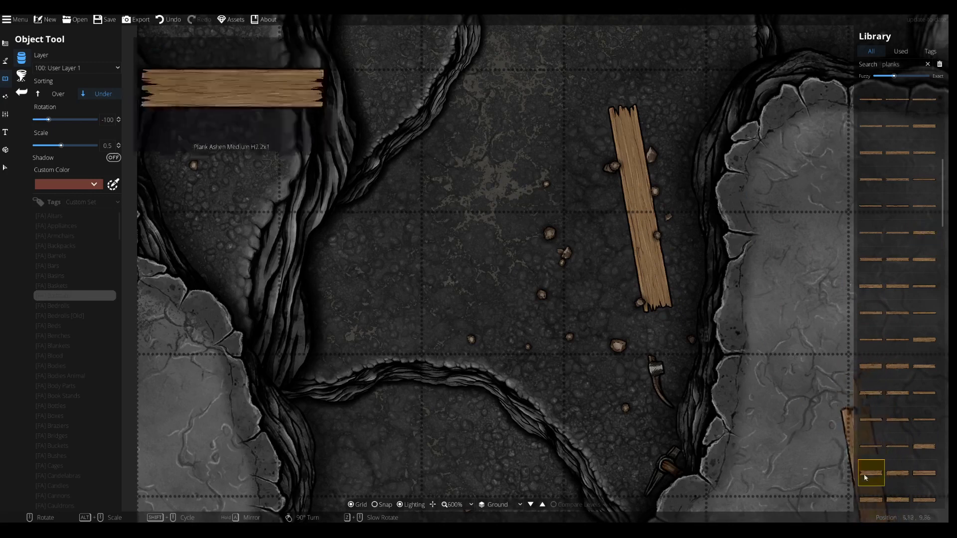
pyautogui.scroll(-3, 568, 340)
pyautogui.click(602, 402)
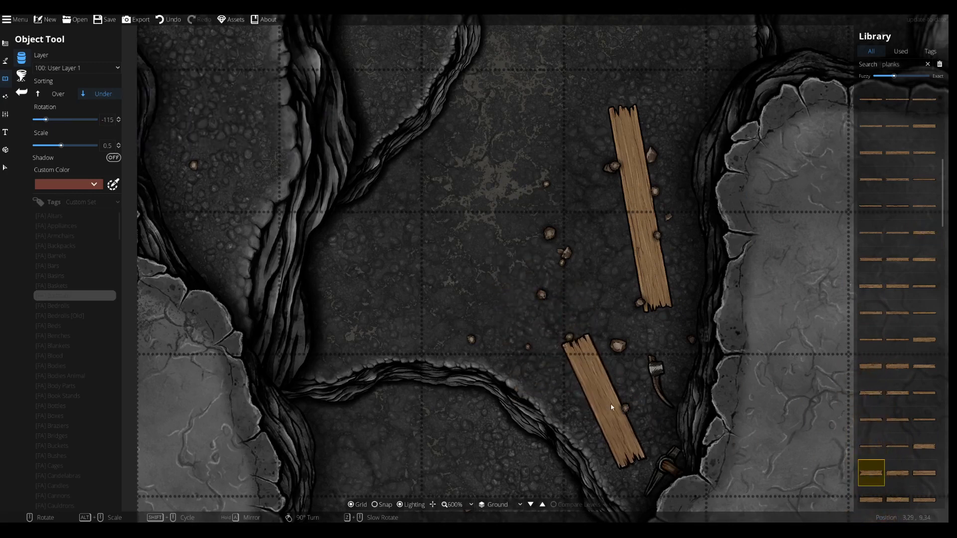
# - Place a dark-toned medium plank at 0.5 scale and -85 rotation along the east wall, north of the curved-handled pickaxe
pyautogui.scroll(-2, 909, 432)
pyautogui.scroll(-2, 909, 432)
pyautogui.click(924, 340)
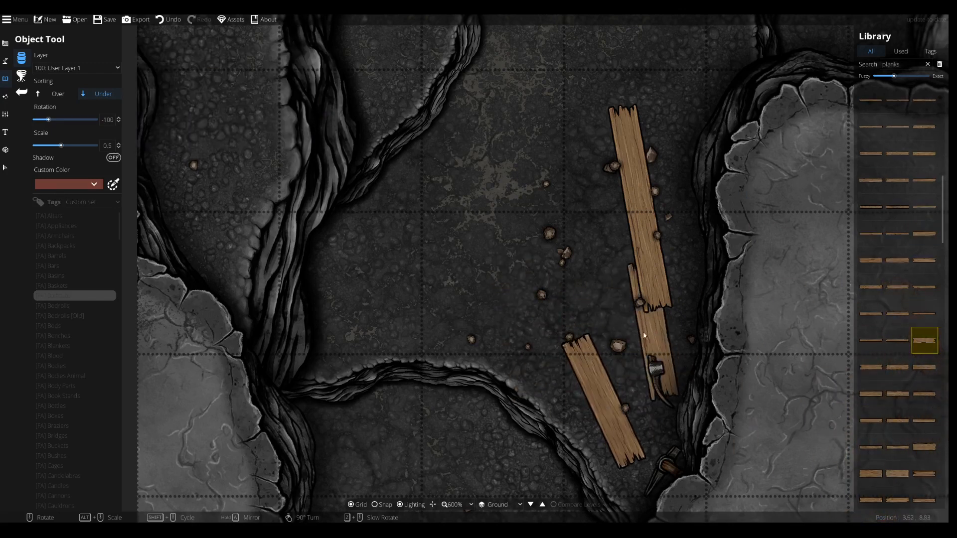
pyautogui.scroll(9, 654, 331)
pyautogui.scroll(-3, 612, 345)
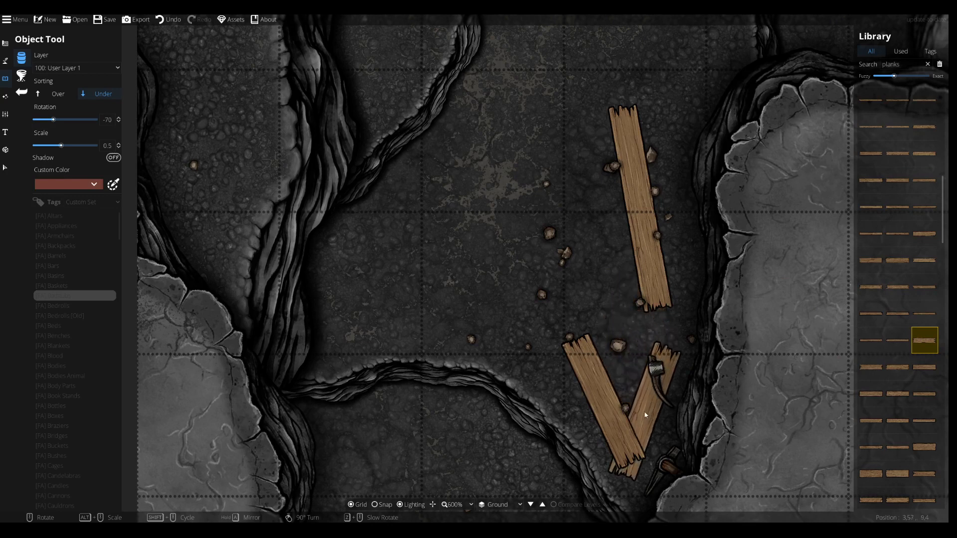
pyautogui.click(692, 316)
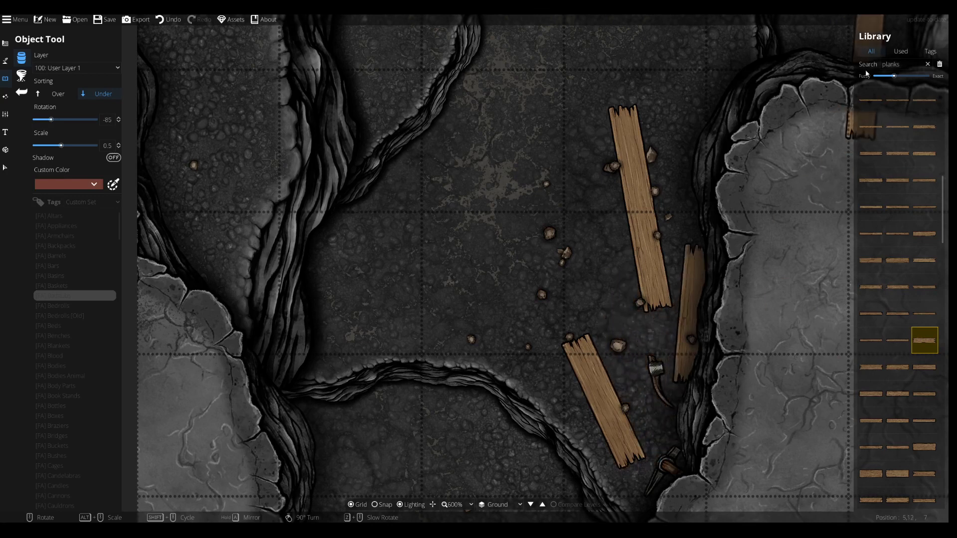
# - Search the library for pallet, pick the slatted wooden pallet and set its scale to 1
pyautogui.moveTo(915, 64); pyautogui.dragTo(1, 225)
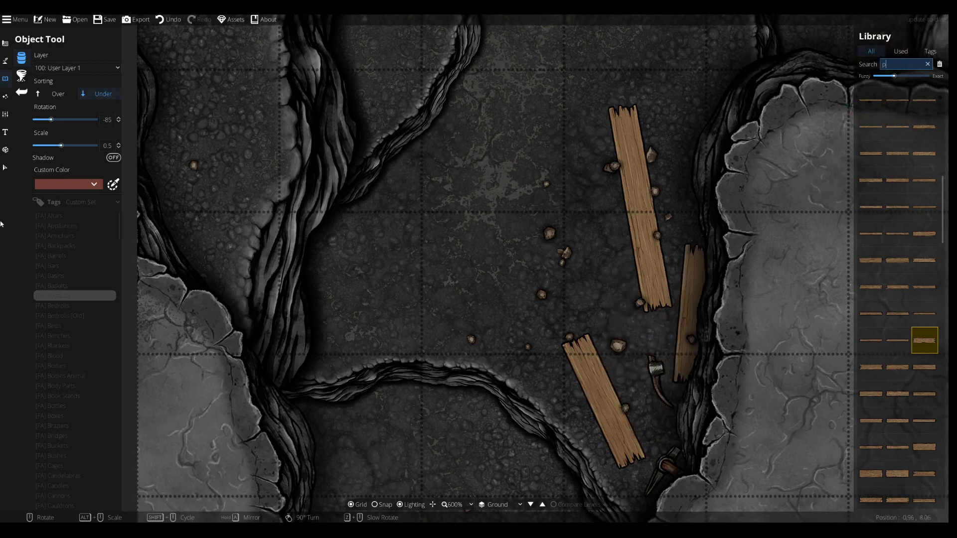
pyautogui.write('pallet')
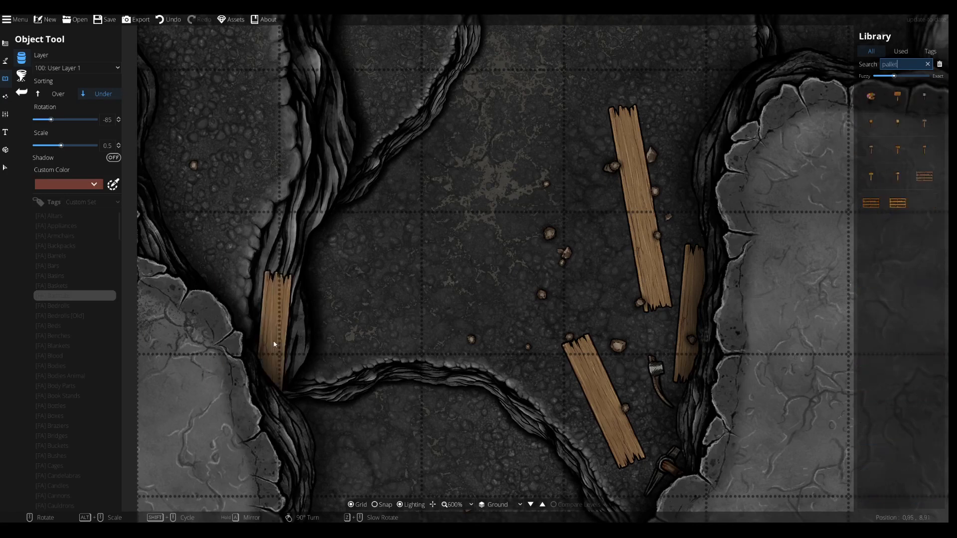
pyautogui.click(924, 176)
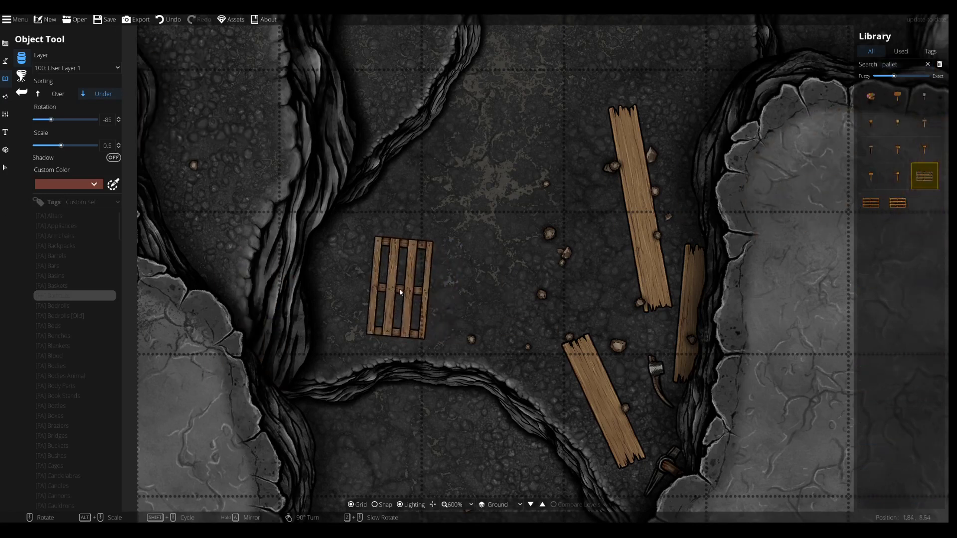
pyautogui.keyDown('alt'); pyautogui.scroll(5, 379, 286); pyautogui.keyUp('alt')
pyautogui.keyDown('alt'); pyautogui.scroll(1, 378, 287); pyautogui.keyUp('alt')
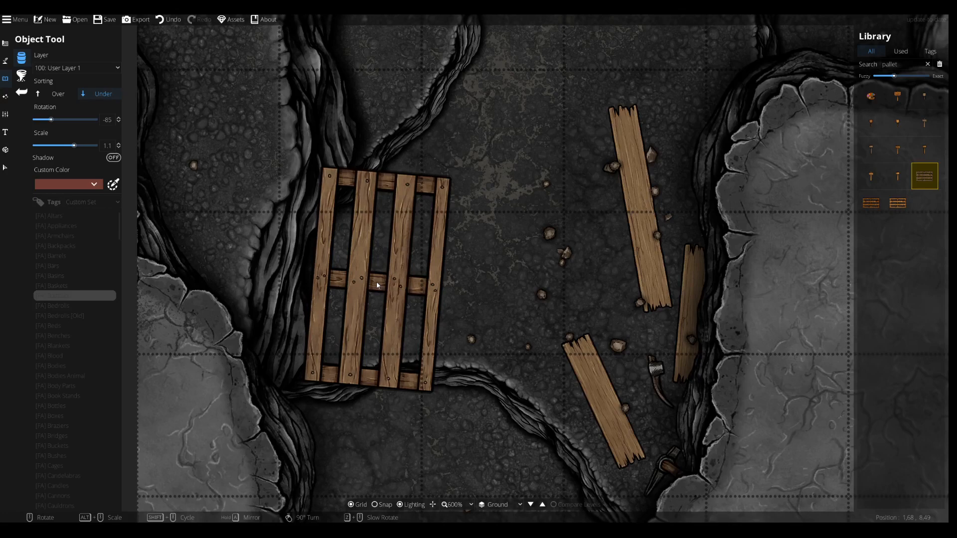
pyautogui.keyDown('alt'); pyautogui.scroll(-1, 377, 285); pyautogui.keyUp('alt')
pyautogui.keyDown('ctrl'); pyautogui.scroll(-2, 402, 257); pyautogui.keyUp('ctrl')
# - Place the pallet at 90 rotation against the west wall, just north of the pale boulder
pyautogui.moveTo(468, 196); pyautogui.dragTo(440, 337)
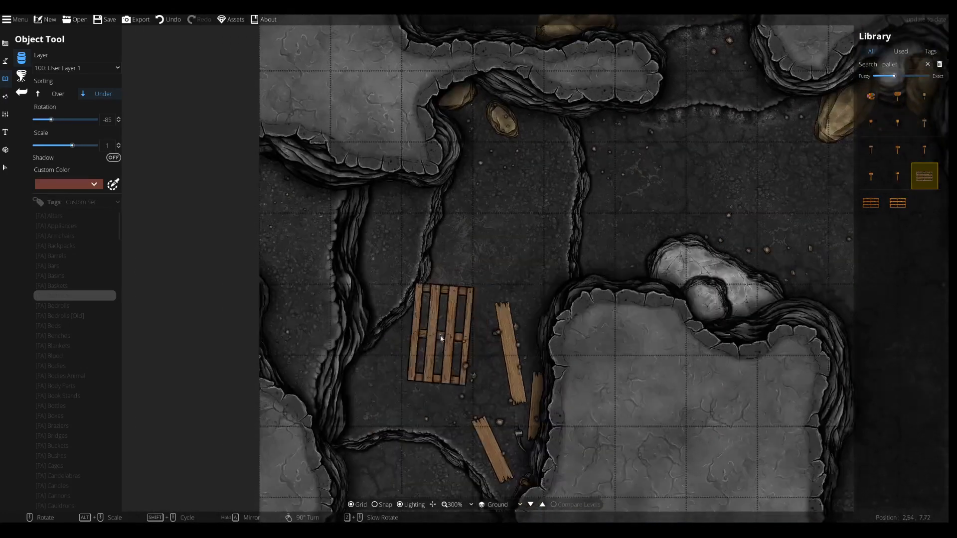
pyautogui.scroll(4, 503, 236)
pyautogui.moveTo(456, 306); pyautogui.dragTo(509, 57)
pyautogui.scroll(10, 491, 297)
pyautogui.scroll(-2, 423, 311)
pyautogui.scroll(-1, 419, 311)
pyautogui.click(419, 314)
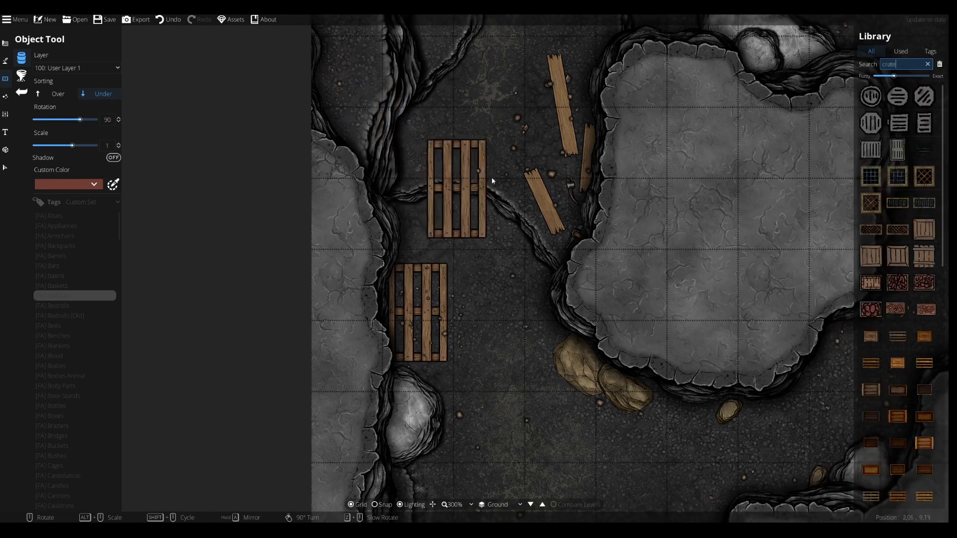
# - Search the library for crate and pick the dark open-topped crate
pyautogui.scroll(-5, 901, 326)
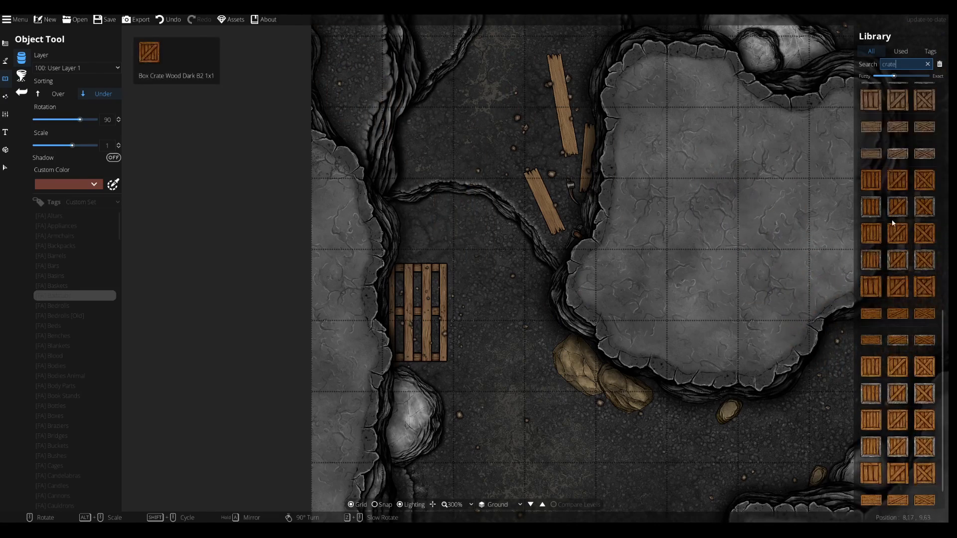
pyautogui.scroll(1, 905, 266)
pyautogui.click(924, 118)
pyautogui.click(871, 92)
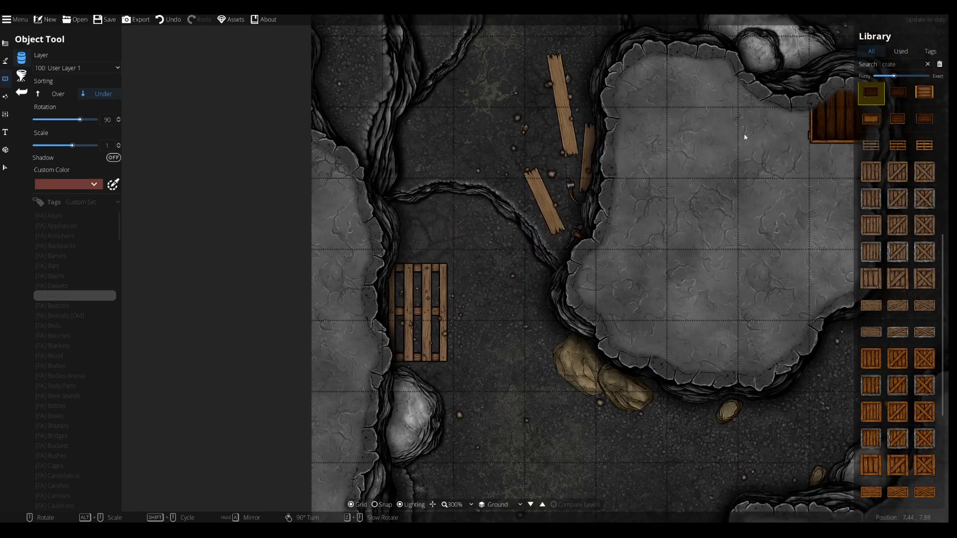
# - Place the open crate on 200: User Layer 2, sorted Over, at 0.6 scale and 10 rotation on the pallet's southern end
pyautogui.click(83, 70)
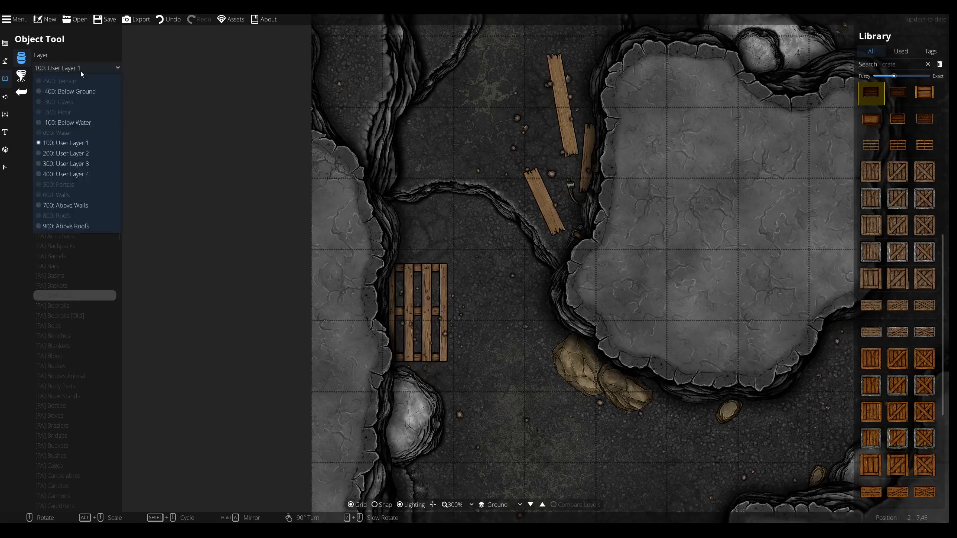
pyautogui.click(70, 153)
pyautogui.scroll(2, 423, 331)
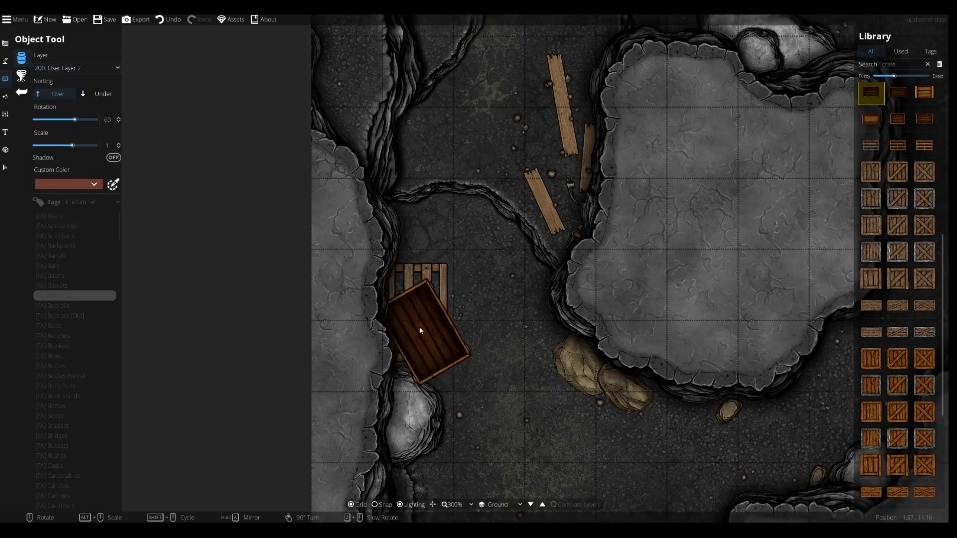
pyautogui.keyDown('alt'); pyautogui.scroll(-4, 418, 324); pyautogui.keyUp('alt')
pyautogui.scroll(-3, 416, 335)
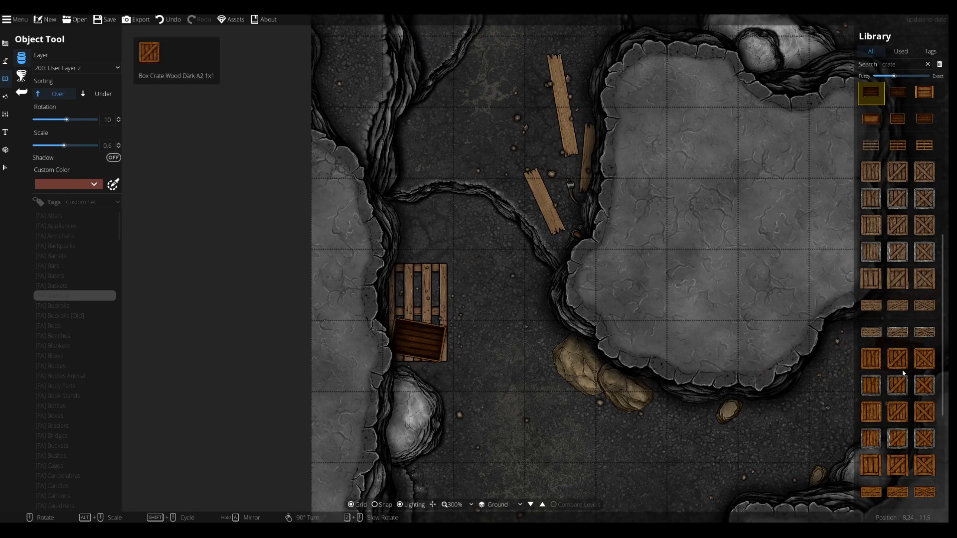
# - Place an X-braced closed crate at 0.8 scale and -5 rotation on the pallet's northern end
pyautogui.click(930, 417)
pyautogui.keyDown('alt'); pyautogui.scroll(2, 414, 291); pyautogui.keyUp('alt')
pyautogui.scroll(-1, 408, 292)
# - Stack a diagonally braced crate at 0.6 scale and -20 rotation on top of the X-braced crate
pyautogui.click(897, 412)
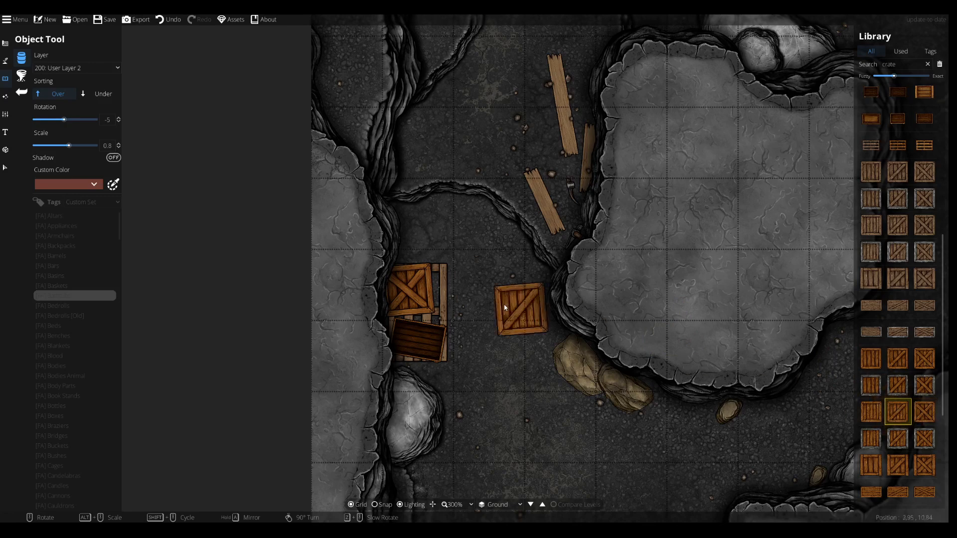
pyautogui.keyDown('alt'); pyautogui.scroll(-2, 408, 299); pyautogui.keyUp('alt')
pyautogui.scroll(-2, 409, 301)
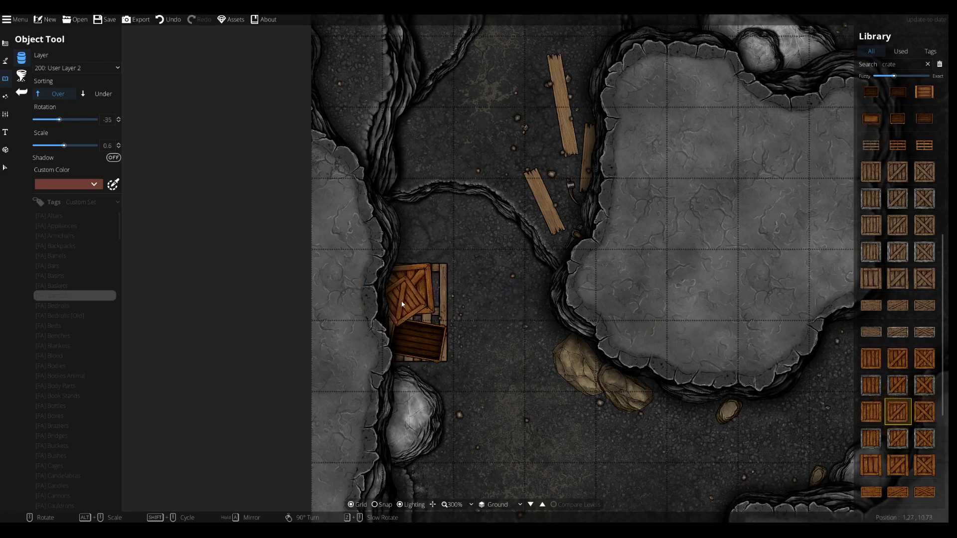
# - Browse the Barrels and Bars tags, then filter the library by the Blood tag and pick a bloody handprint
pyautogui.scroll(-4, 911, 384)
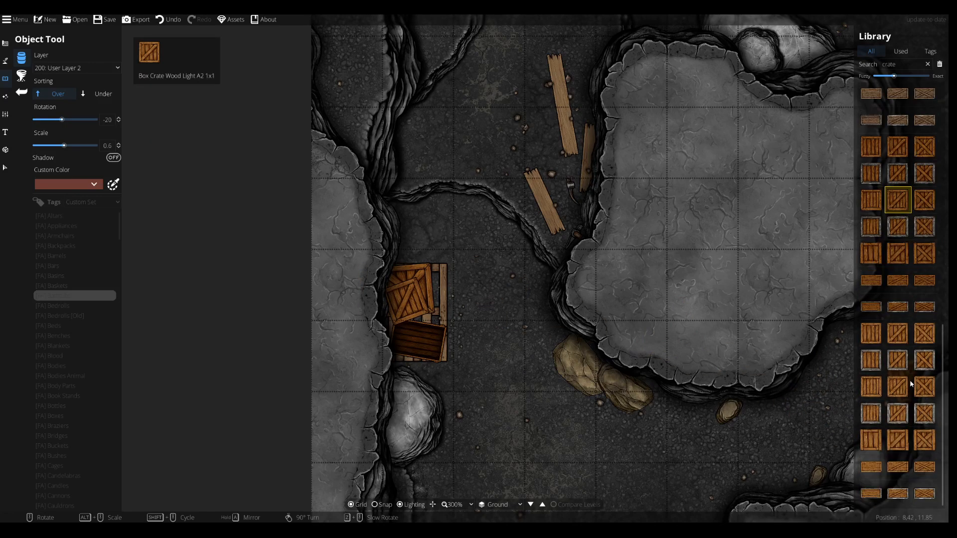
pyautogui.click(64, 233)
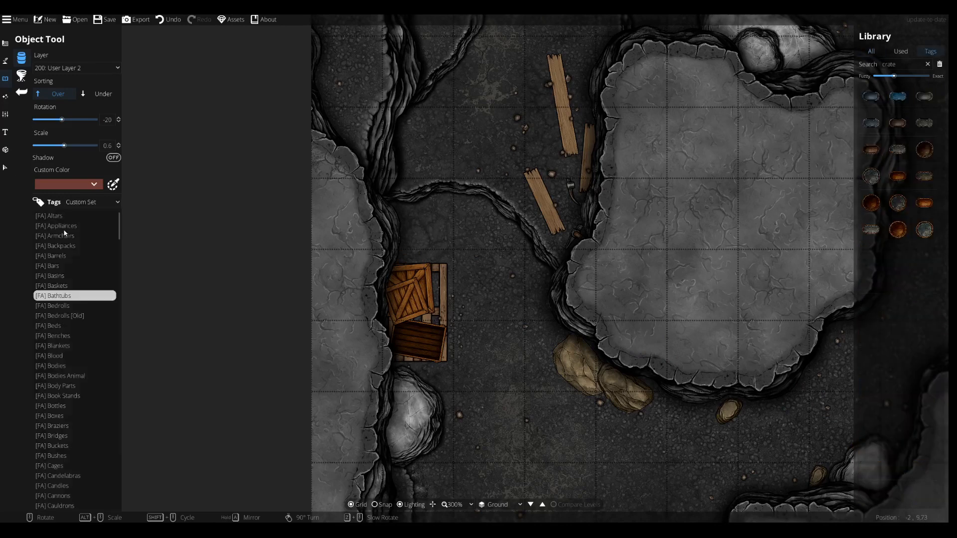
pyautogui.click(59, 257)
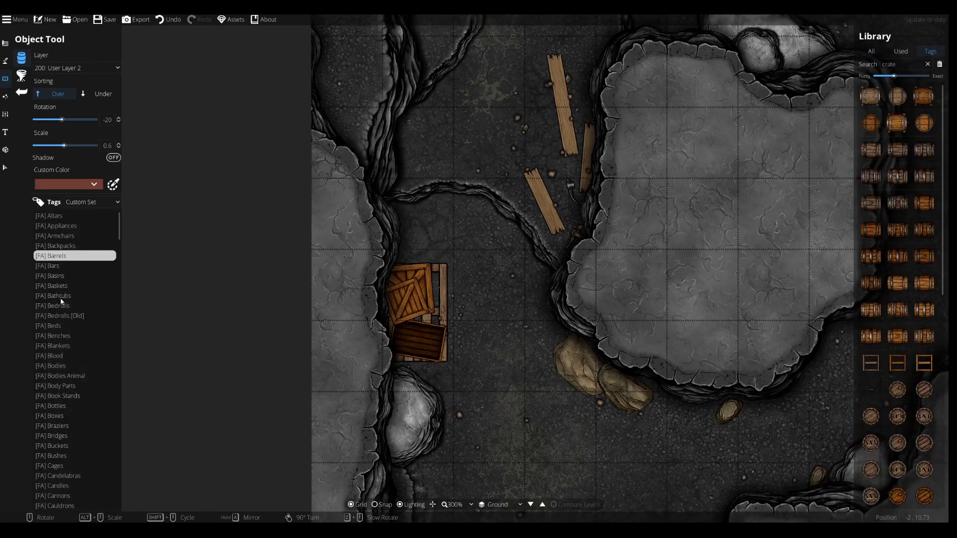
pyautogui.click(55, 267)
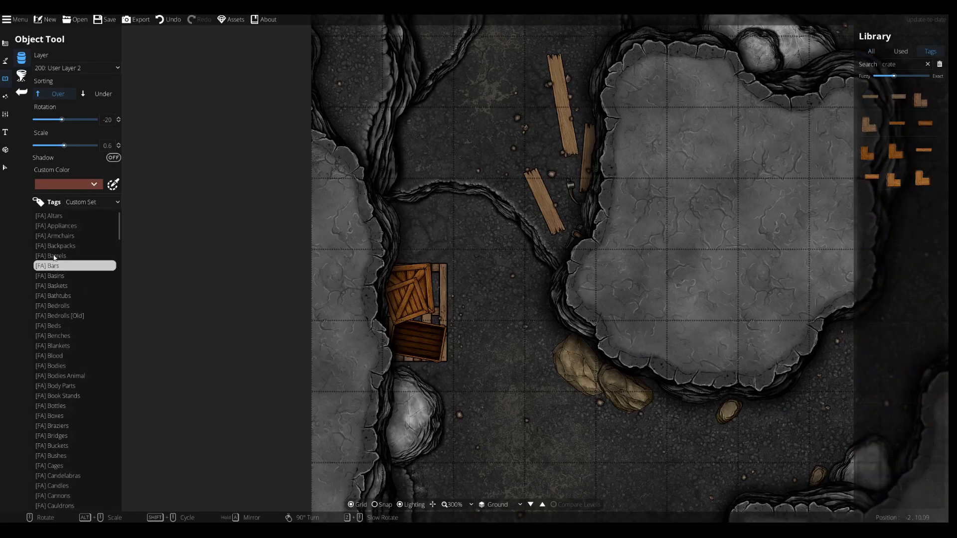
pyautogui.click(64, 354)
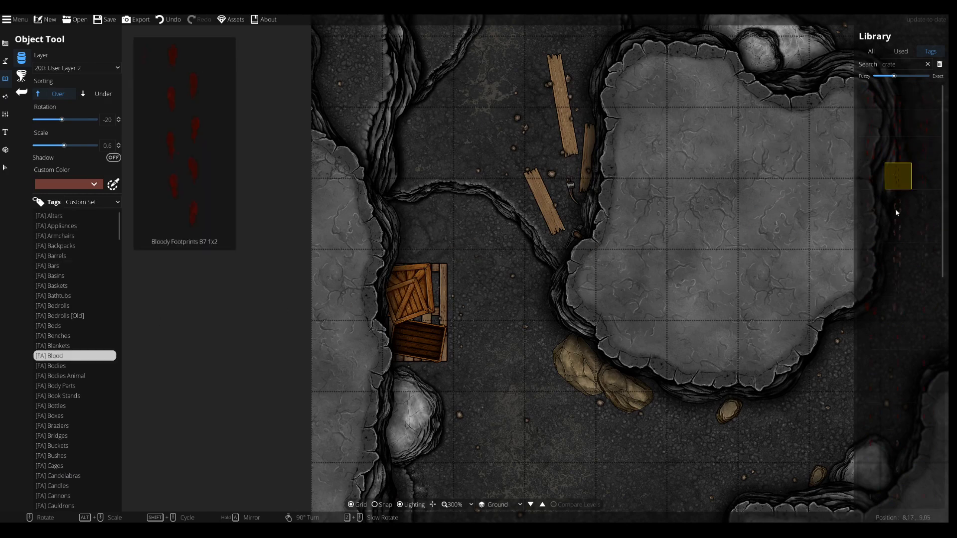
pyautogui.click(897, 310)
pyautogui.scroll(5, 421, 259)
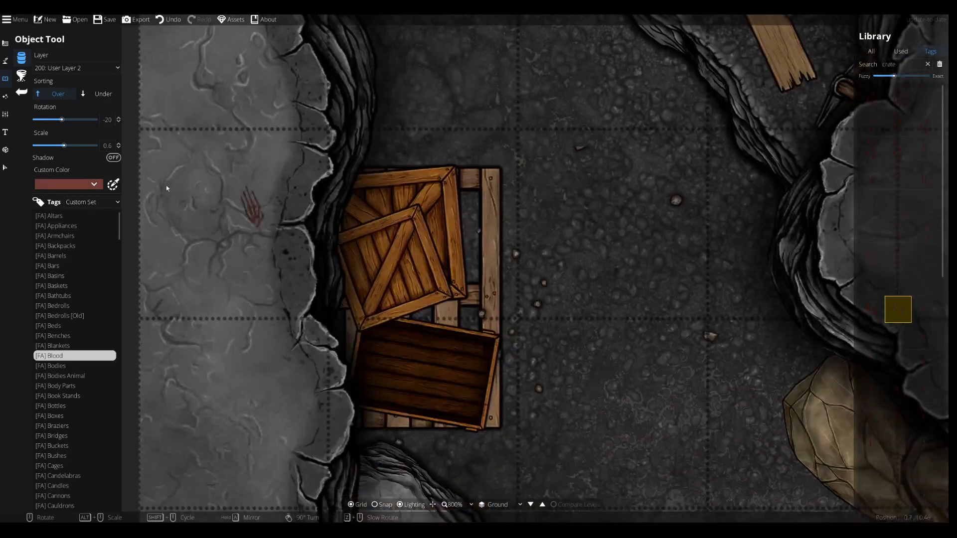
# - Set the custom colour to a semi-transparent dark grey and place the handprint as a smudge on the upper closed crate
pyautogui.click(72, 185)
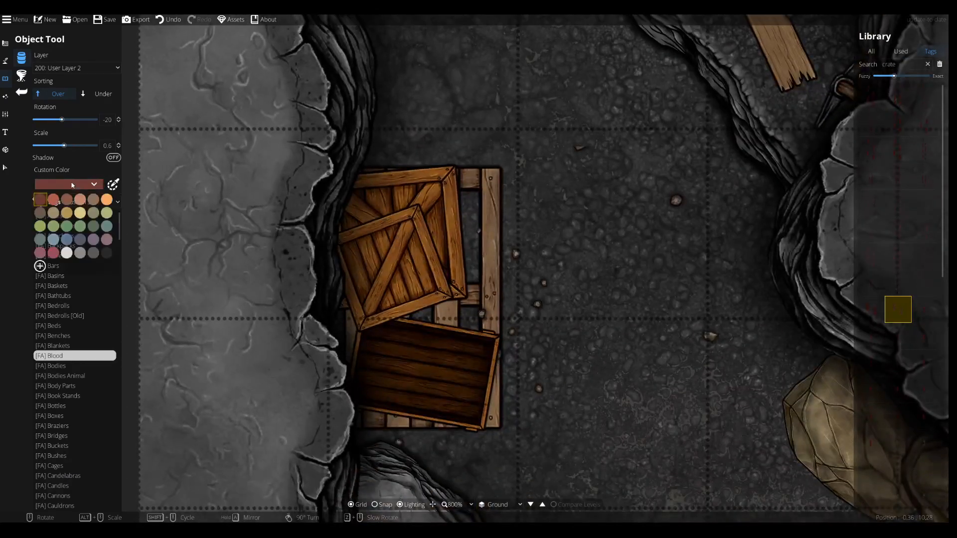
pyautogui.click(103, 253)
pyautogui.click(112, 185)
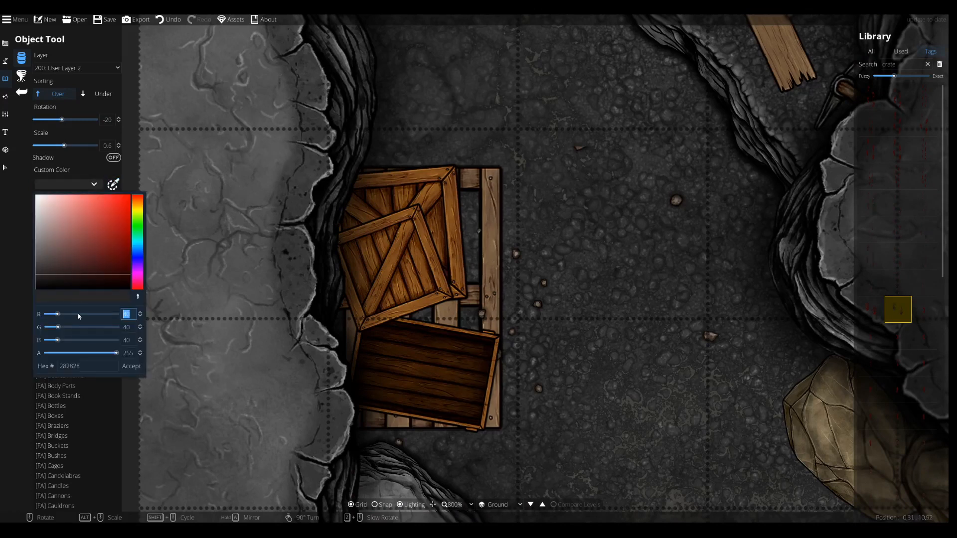
pyautogui.click(131, 366)
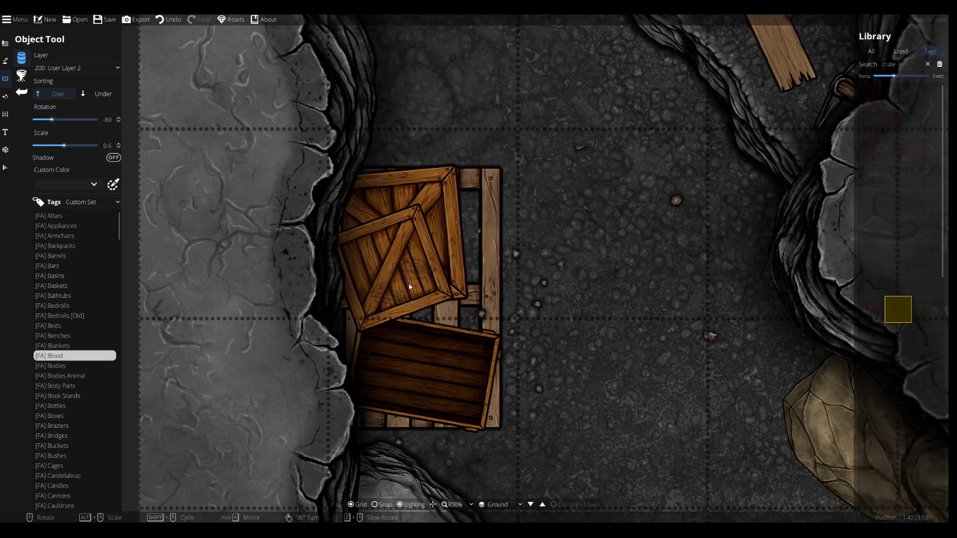
# - Pick a colorable blood puddle from the Blood assets and stain the closed crates with it at 0.6 scale
pyautogui.click(898, 285)
pyautogui.scroll(3, 524, 227)
pyautogui.scroll(-3, 908, 398)
pyautogui.click(907, 366)
pyautogui.click(903, 341)
pyautogui.click(896, 367)
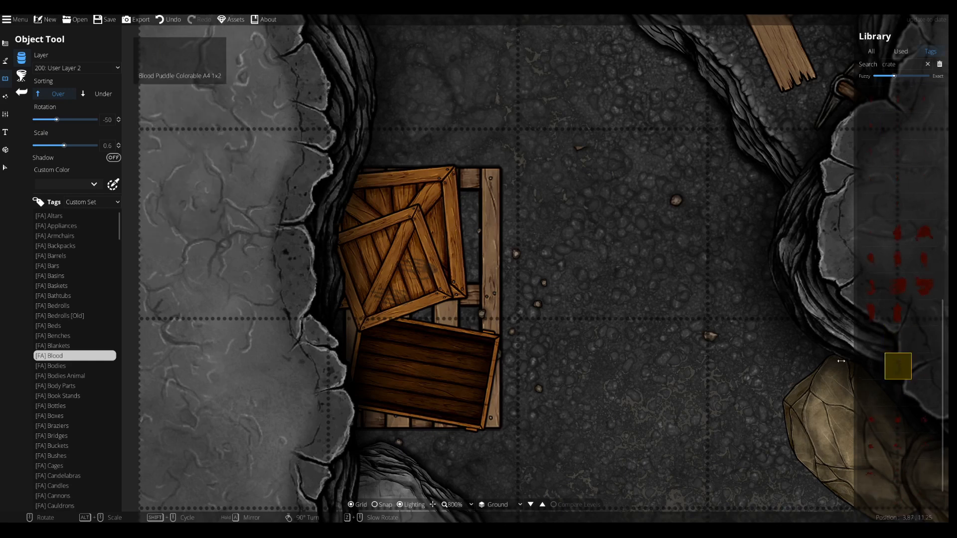
pyautogui.scroll(3, 456, 222)
pyautogui.scroll(3, 433, 229)
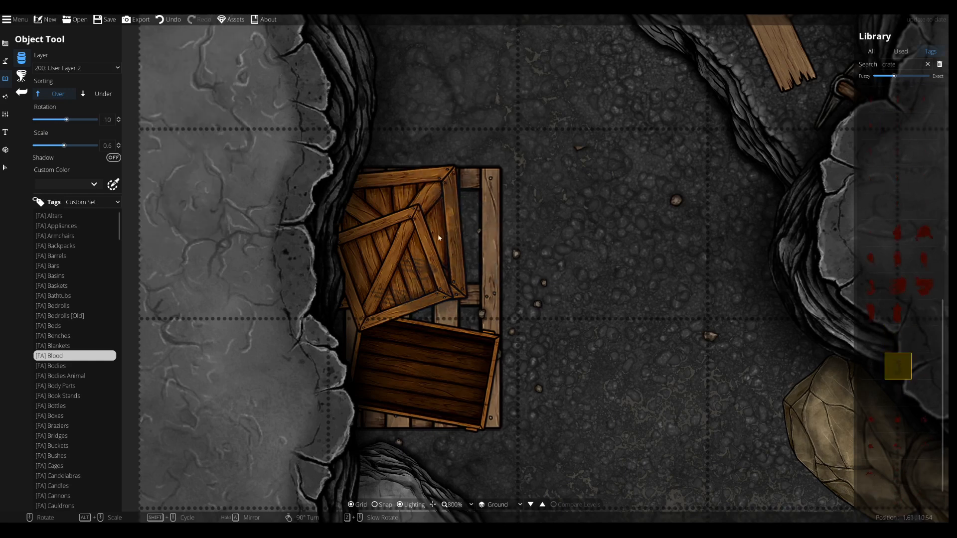
# - Rotate the dark puddle and place it as grime inside the open crate
pyautogui.scroll(10, 439, 238)
pyautogui.scroll(-2, 439, 374)
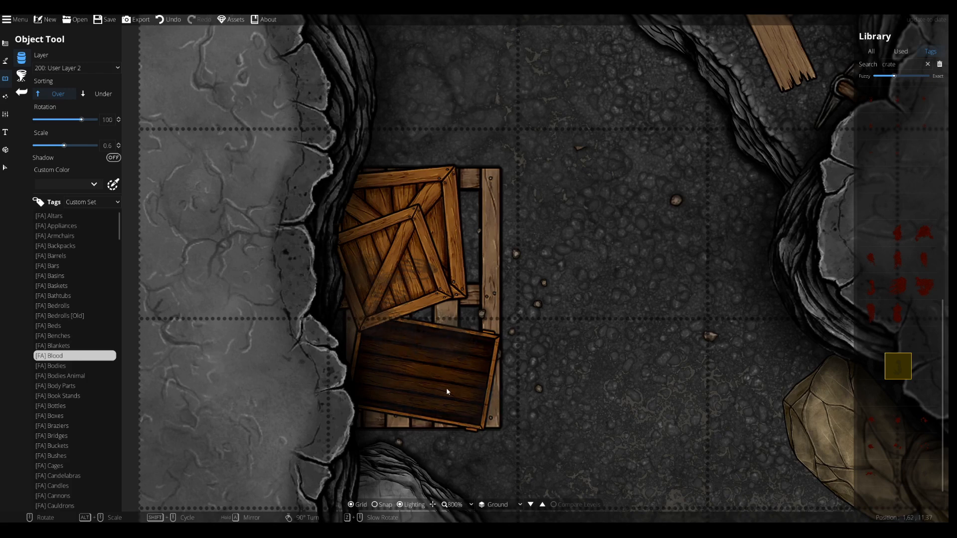
pyautogui.scroll(-20, 444, 397)
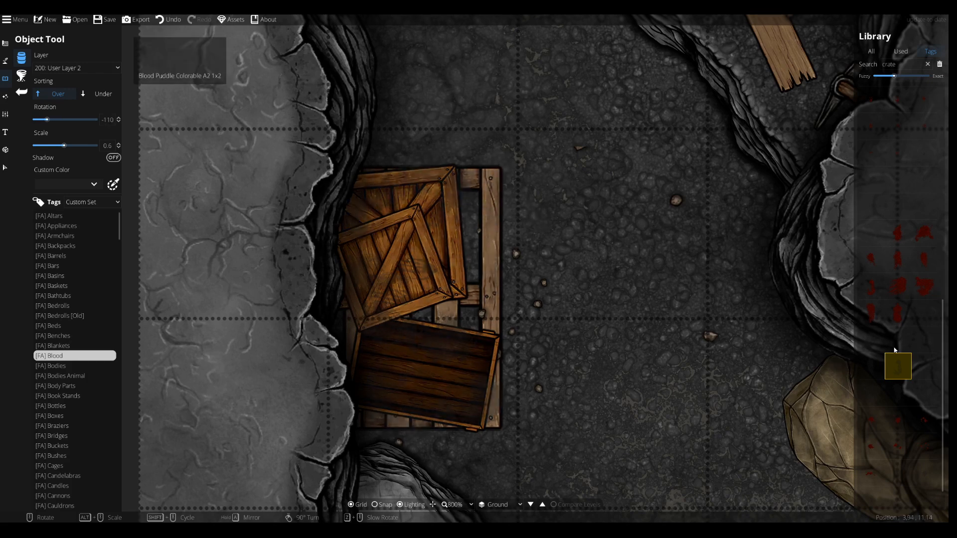
# - Place the dark puddle stain at 0.6 scale and 85 rotation on the plank southwest of the curved-handled pickaxe
pyautogui.moveTo(647, 168); pyautogui.dragTo(592, 350)
pyautogui.scroll(5, 691, 194)
pyautogui.moveTo(692, 152); pyautogui.dragTo(652, 293)
pyautogui.scroll(8, 722, 139)
# - Weather the long northern plank with Blood Puddle Colorable A3 1x2 at 0.6 scale and -155 rotation
pyautogui.click(916, 337)
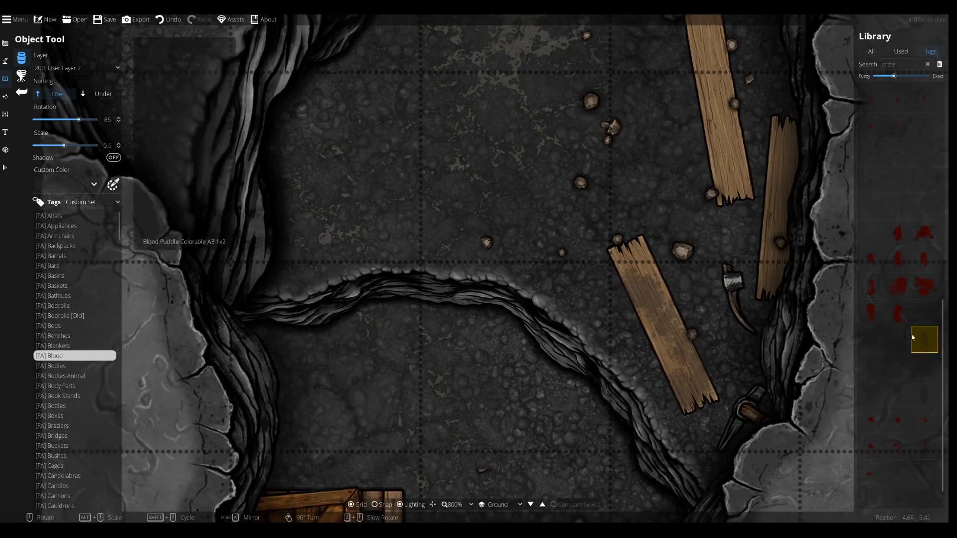
pyautogui.scroll(6, 734, 131)
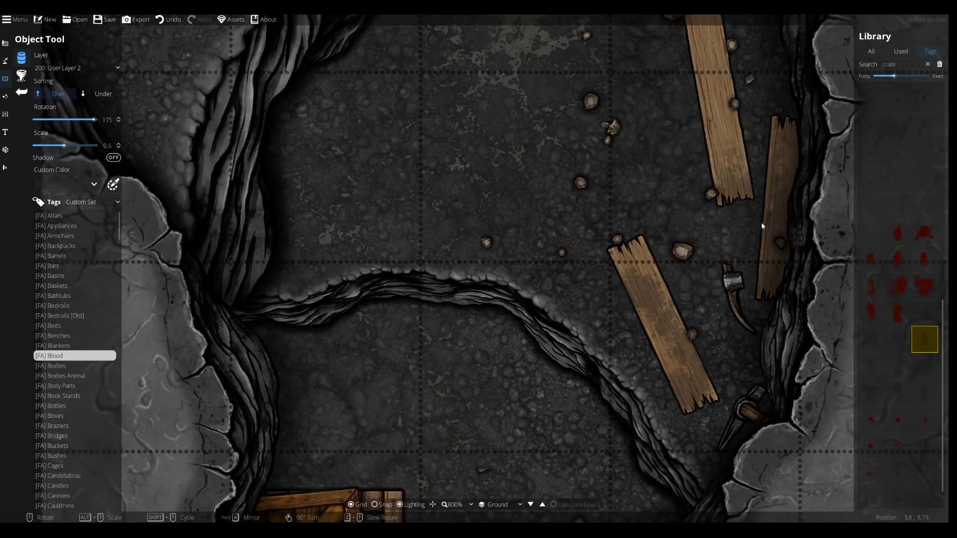
pyautogui.moveTo(697, 145); pyautogui.dragTo(683, 240)
pyautogui.scroll(2, 681, 107)
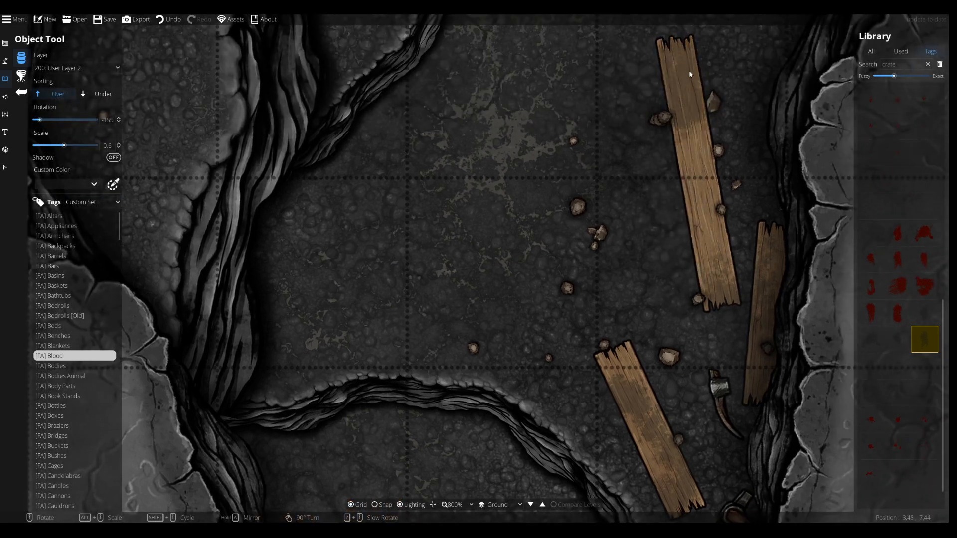
# - Pick Blood Puddle Colorable A2 1x2 and set the custom colour to a semi-transparent dark olive green
pyautogui.click(897, 338)
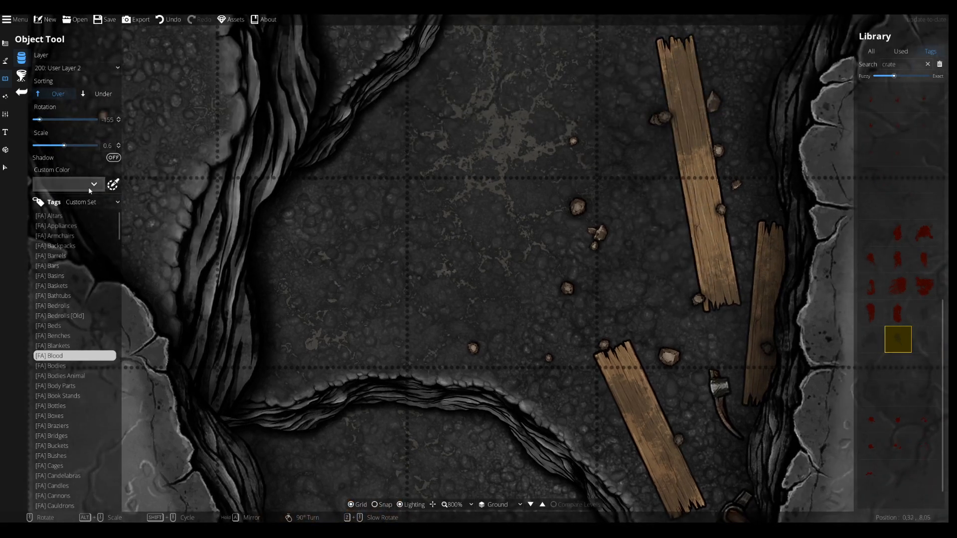
pyautogui.click(111, 186)
pyautogui.click(142, 228)
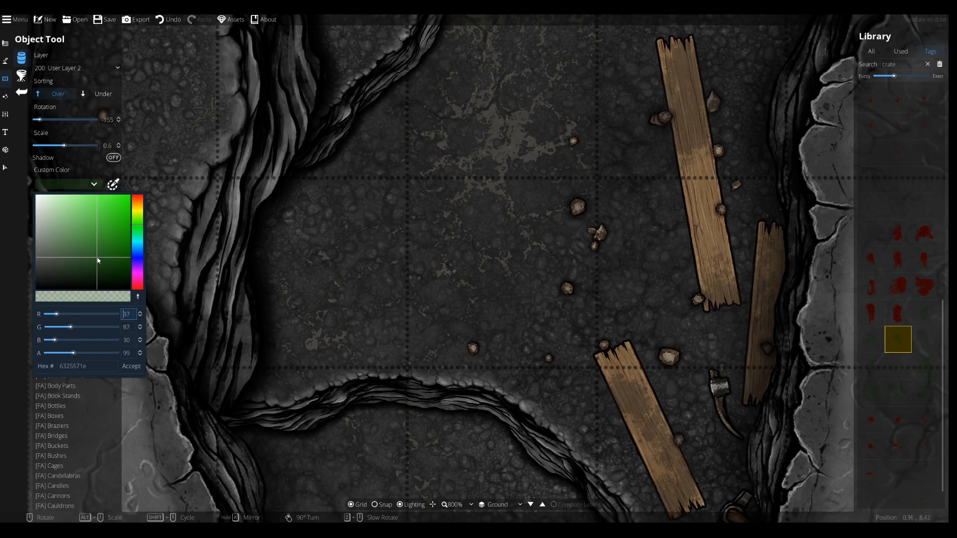
pyautogui.click(138, 222)
pyautogui.moveTo(92, 258); pyautogui.dragTo(91, 265)
pyautogui.click(131, 366)
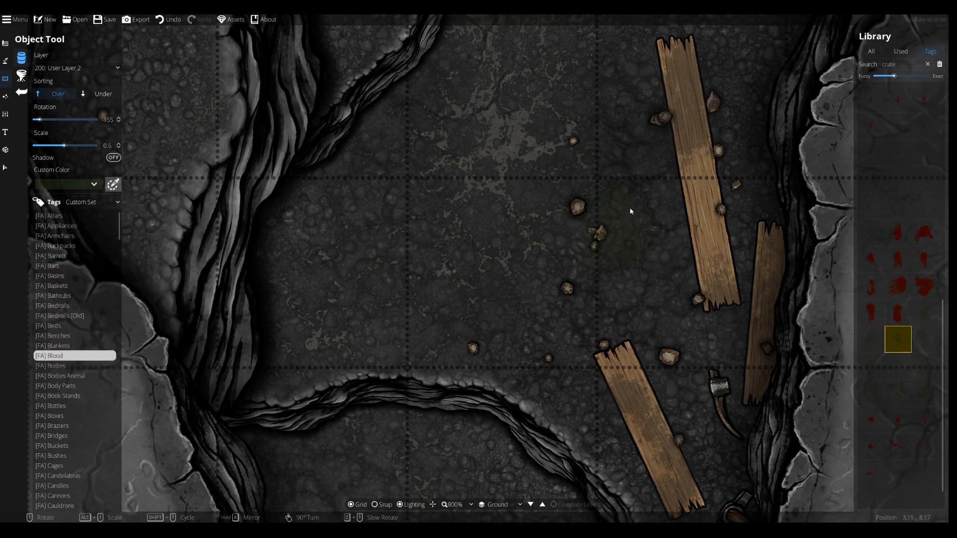
# - Weather the long northern plank and the plank southwest of the curved-handled pickaxe with the olive stain at 0.6 scale
pyautogui.scroll(2, 698, 200)
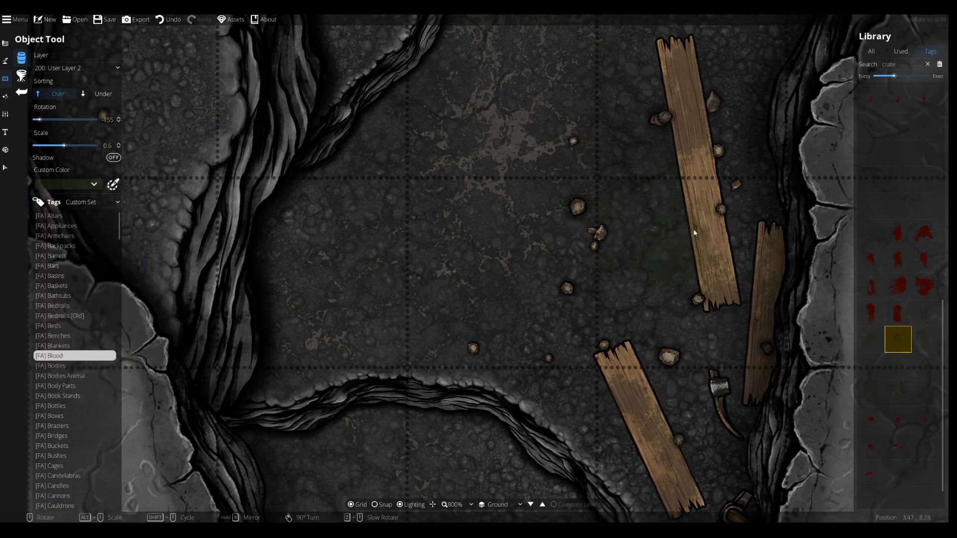
pyautogui.scroll(-4, 738, 210)
pyautogui.moveTo(728, 421); pyautogui.dragTo(703, 208)
pyautogui.scroll(-3, 652, 238)
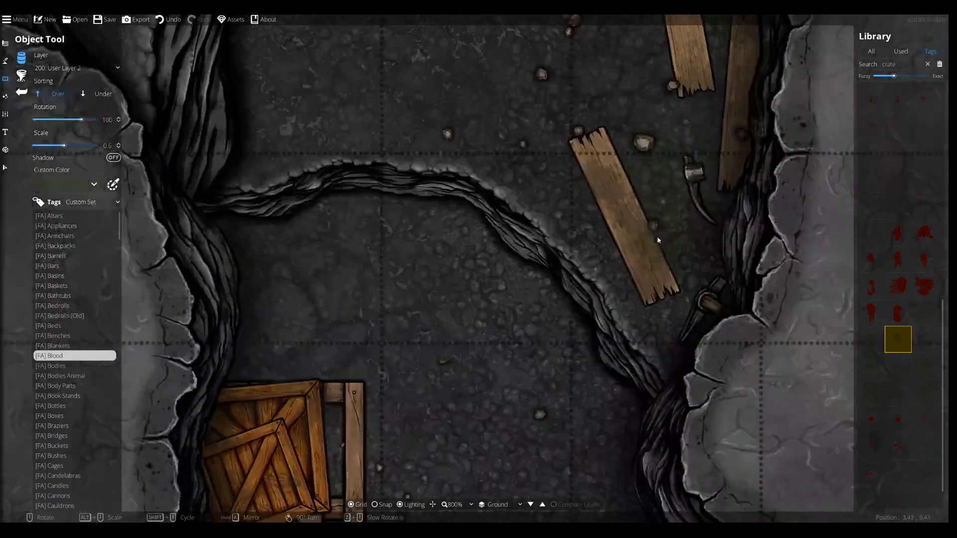
pyautogui.scroll(10, 641, 266)
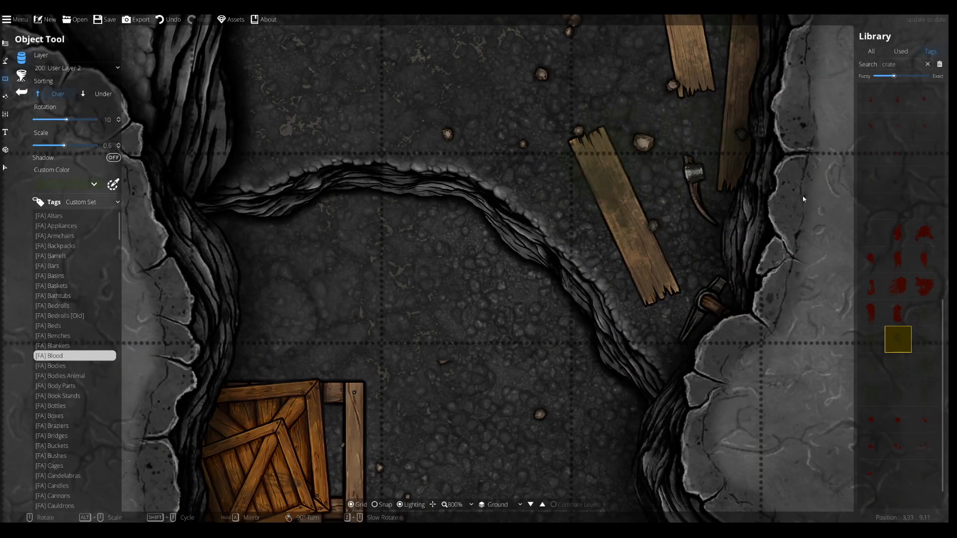
# - Pick a larger puddle stain and set its custom colour to a semi-transparent brown based on hex 685848
pyautogui.click(871, 232)
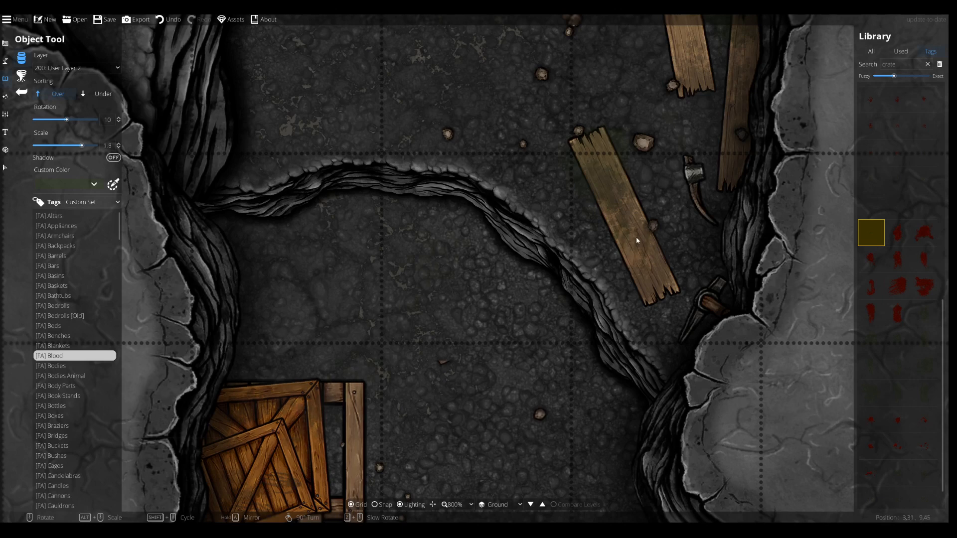
pyautogui.click(76, 189)
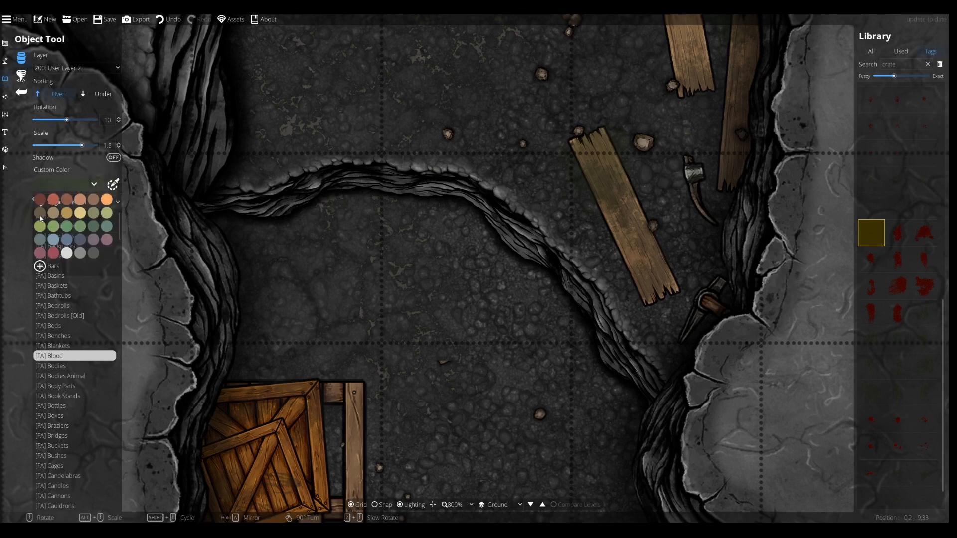
pyautogui.click(40, 212)
pyautogui.click(93, 184)
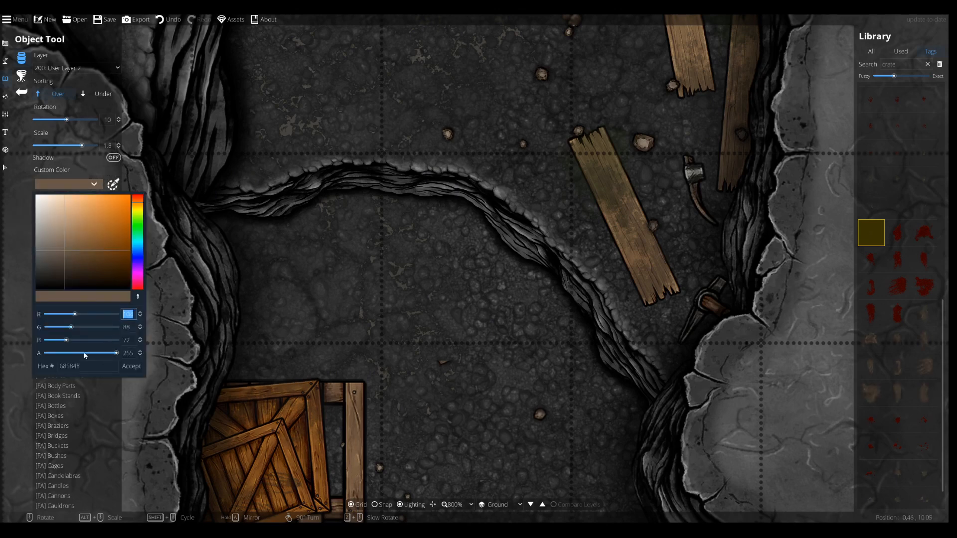
pyautogui.moveTo(85, 355); pyautogui.dragTo(69, 356)
pyautogui.click(135, 370)
pyautogui.moveTo(328, 276); pyautogui.dragTo(357, 193)
pyautogui.scroll(1, 378, 343)
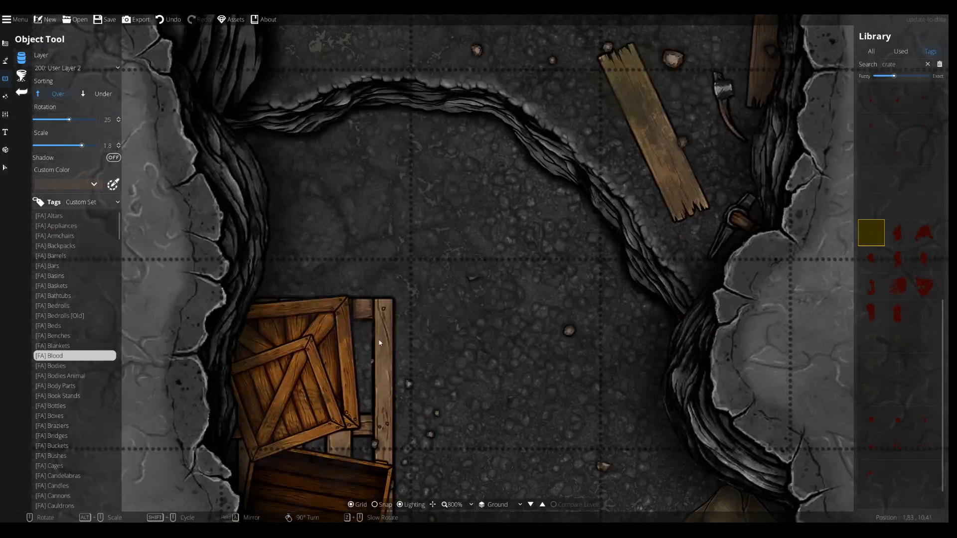
# - Darken the stain's custom colour to hex 3e3328 at alpha 84 and weather the crates on the pallet
pyautogui.click(114, 186)
pyautogui.click(73, 270)
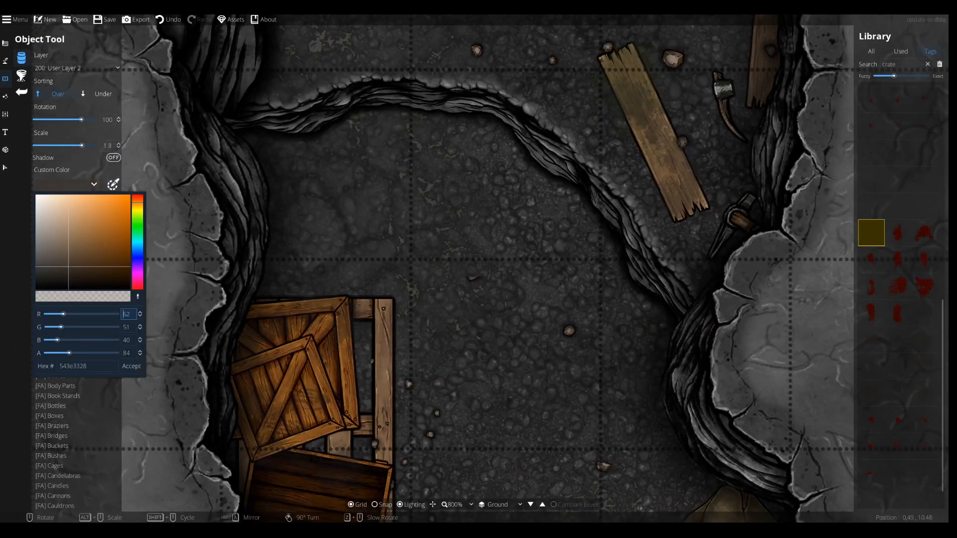
pyautogui.click(130, 367)
pyautogui.moveTo(322, 516); pyautogui.dragTo(282, 312)
pyautogui.scroll(4, 283, 313)
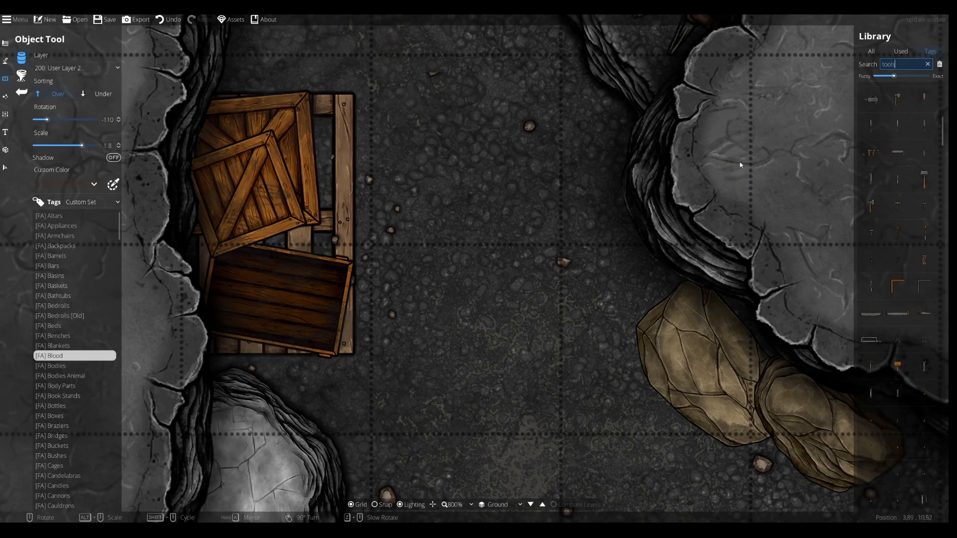
# - Search the asset library for tools and examine the available saws, awls and other hand tools
pyautogui.scroll(-2, 915, 264)
pyautogui.click(922, 131)
pyautogui.click(876, 153)
pyautogui.scroll(-6, 897, 200)
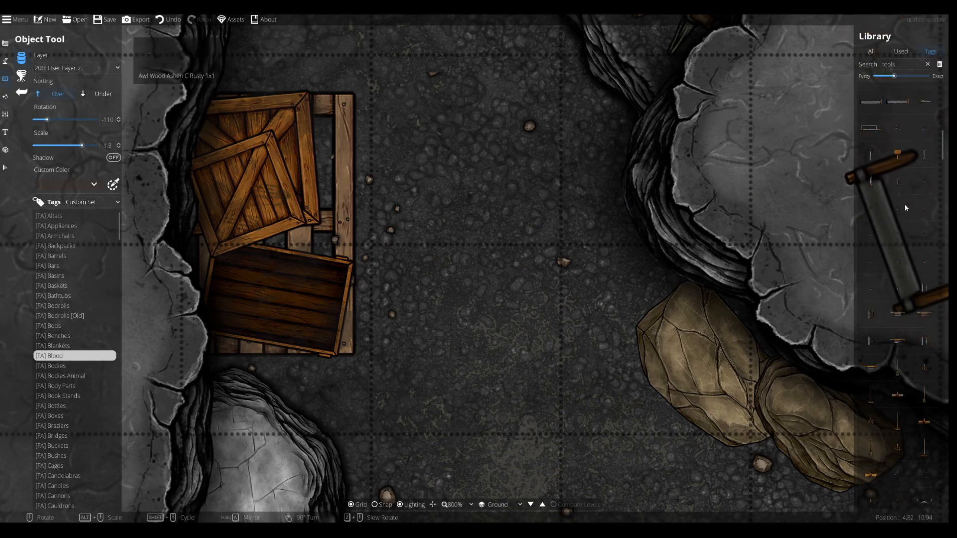
pyautogui.click(897, 128)
pyautogui.scroll(-4, 895, 183)
pyautogui.click(897, 182)
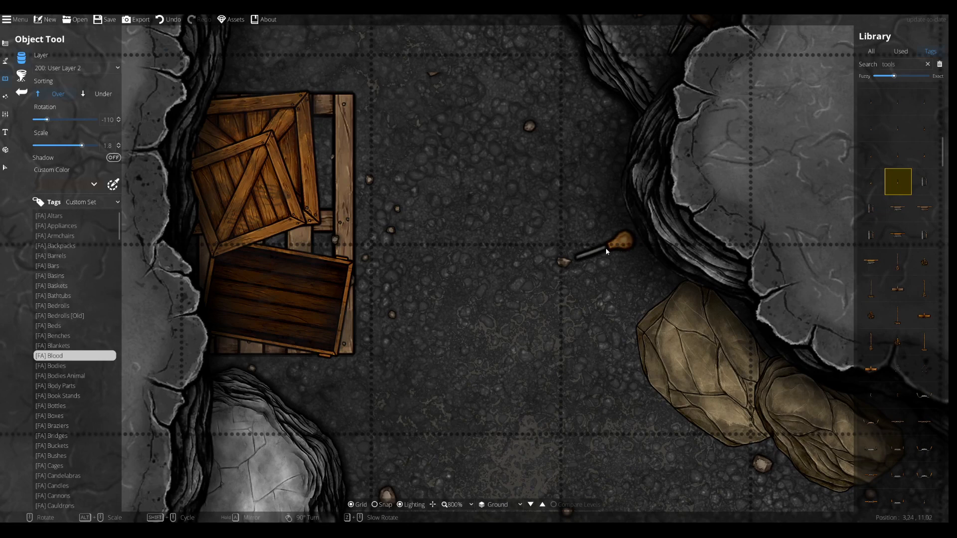
pyautogui.scroll(-4, 868, 314)
pyautogui.click(871, 316)
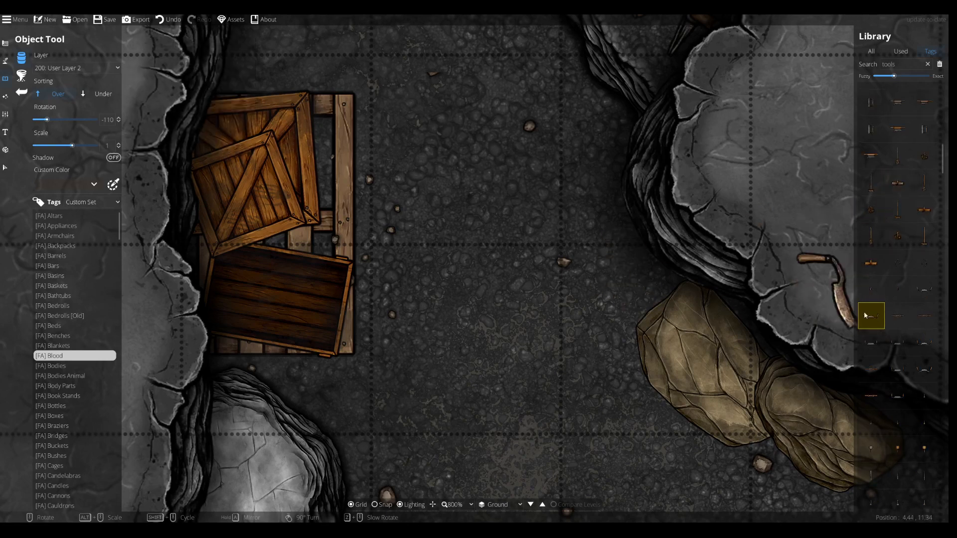
pyautogui.scroll(-6, 890, 316)
pyautogui.click(900, 315)
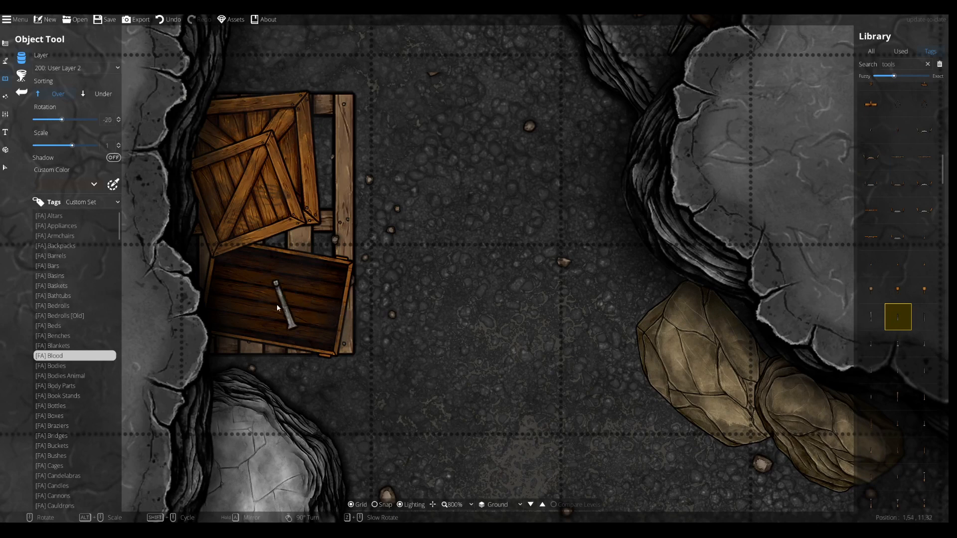
pyautogui.click(870, 316)
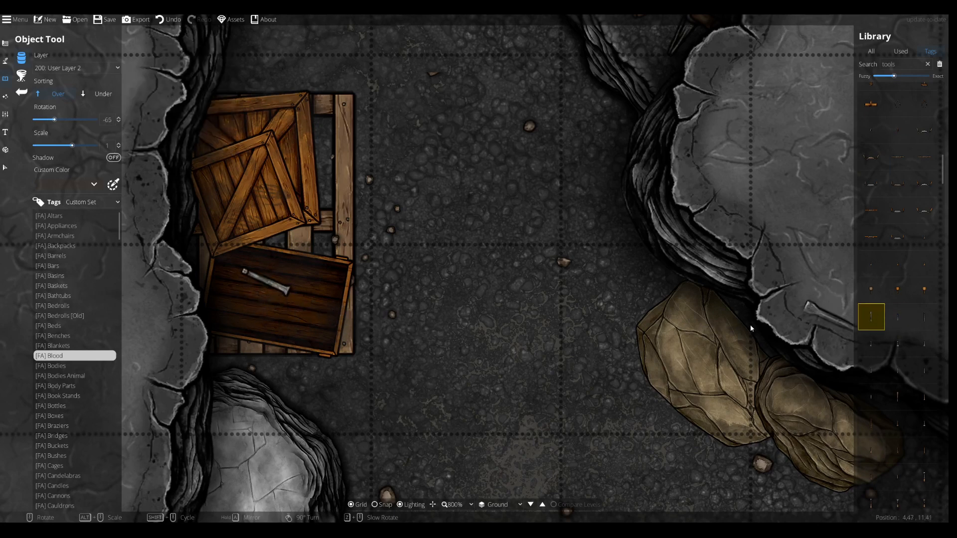
pyautogui.scroll(5, 286, 286)
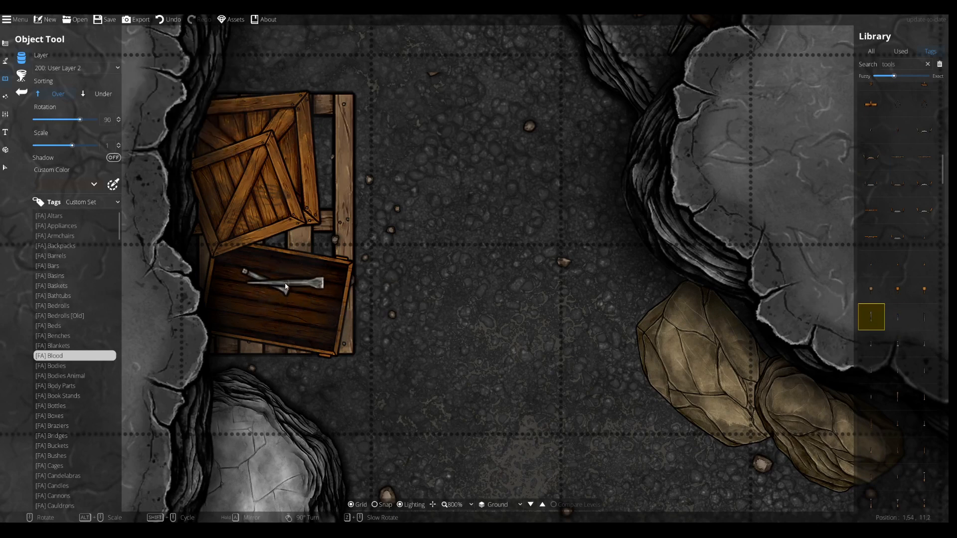
pyautogui.click(898, 343)
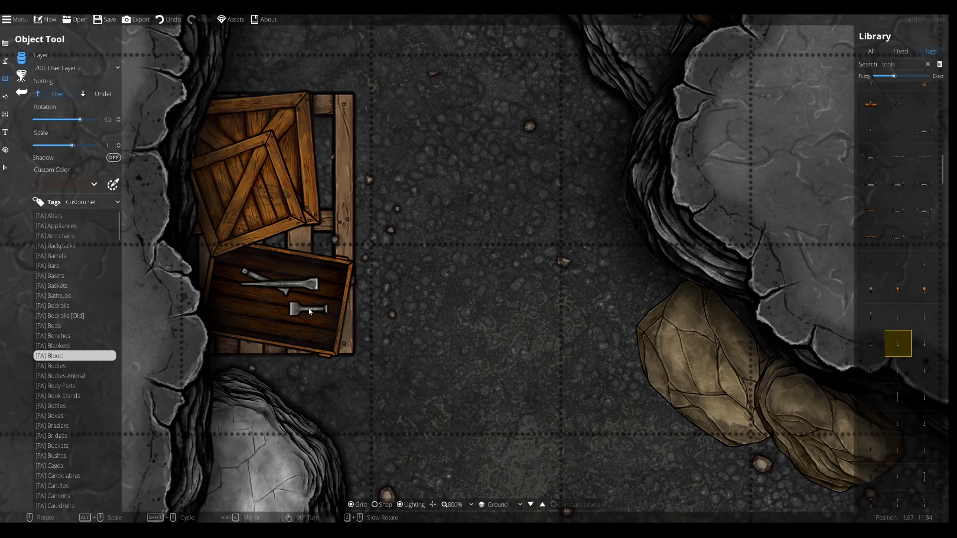
pyautogui.click(898, 396)
pyautogui.hotkey('ctrl', 'z')
pyautogui.hotkey('ctrl', 'z')
# - Lay three rusty metal chisels at different angles inside the open crate, including one at 135 rotation
pyautogui.scroll(5, 274, 287)
pyautogui.scroll(-1, 274, 297)
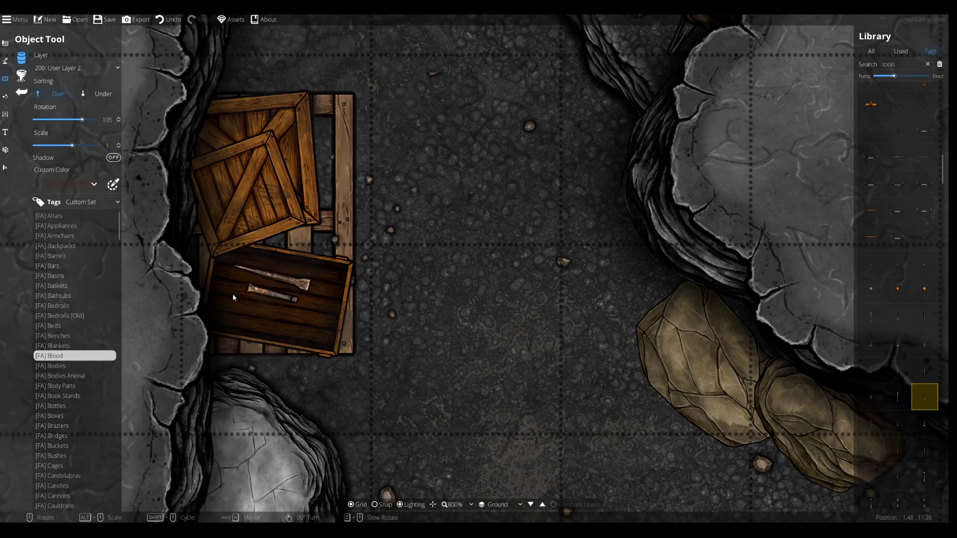
pyautogui.click(925, 423)
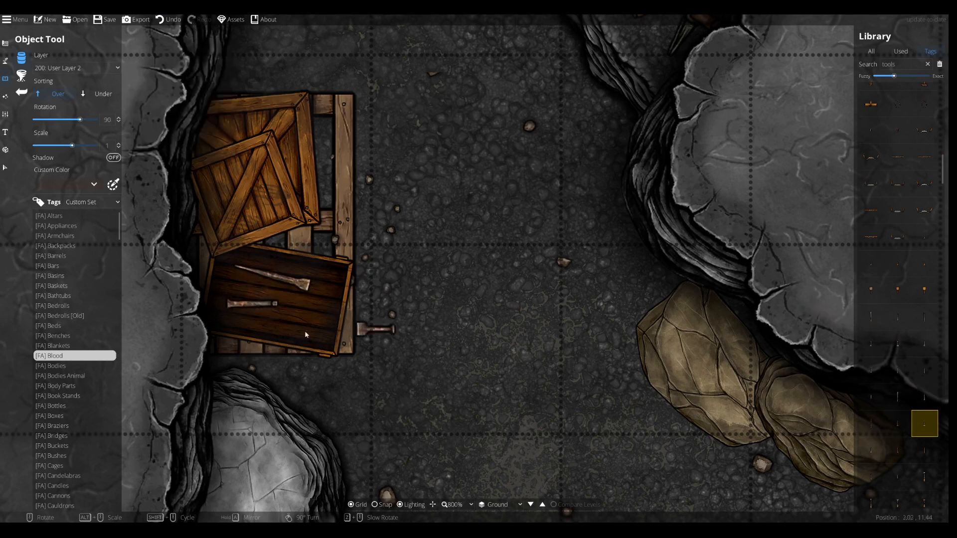
pyautogui.scroll(-3, 881, 427)
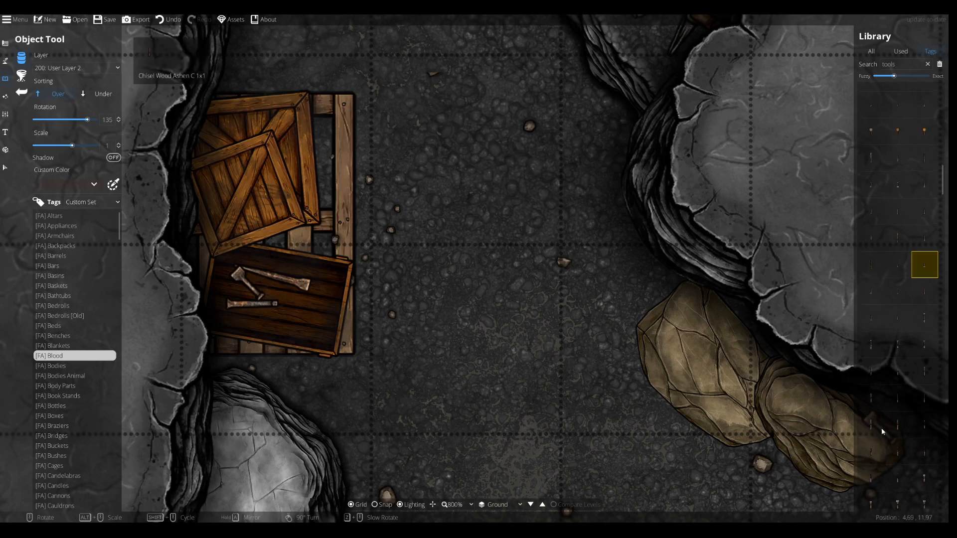
# - Place a rusty wooden-handled chisel at -45 rotation among the metal chisels in the open crate
pyautogui.click(898, 345)
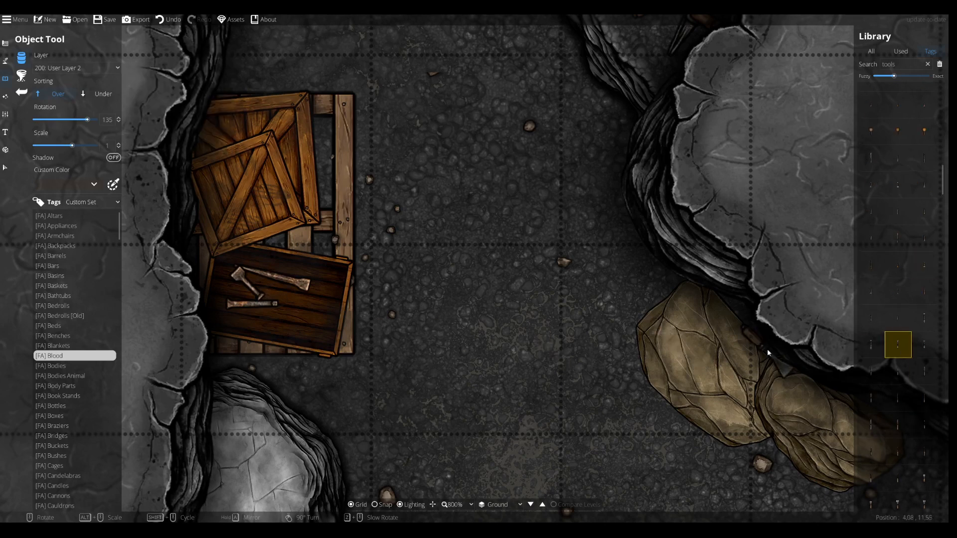
pyautogui.click(924, 345)
pyautogui.scroll(-12, 290, 307)
pyautogui.click(290, 307)
pyautogui.scroll(-5, 928, 500)
# - Place a rusty, broad-bladed hand tool at 120 rotation beside the chisels in the open crate
pyautogui.click(925, 376)
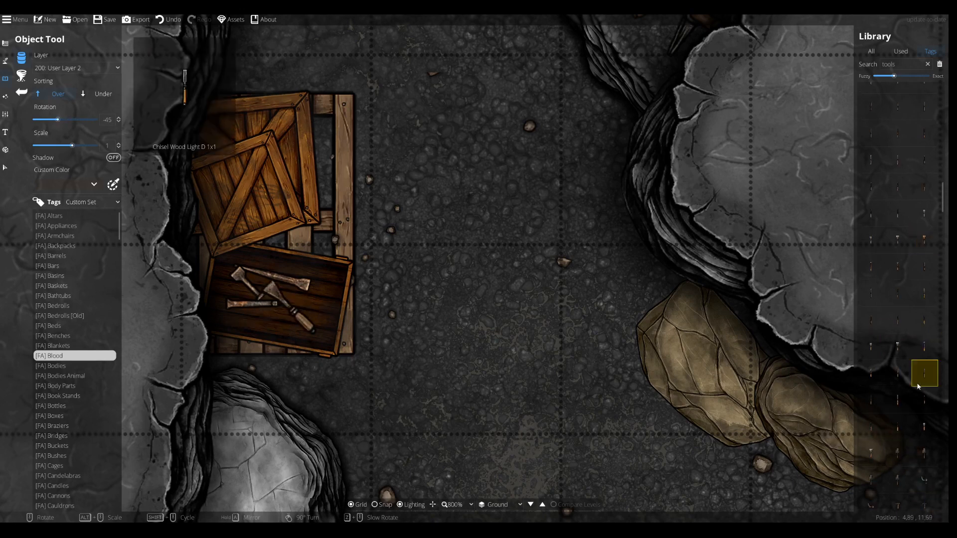
pyautogui.click(924, 453)
pyautogui.scroll(4, 262, 313)
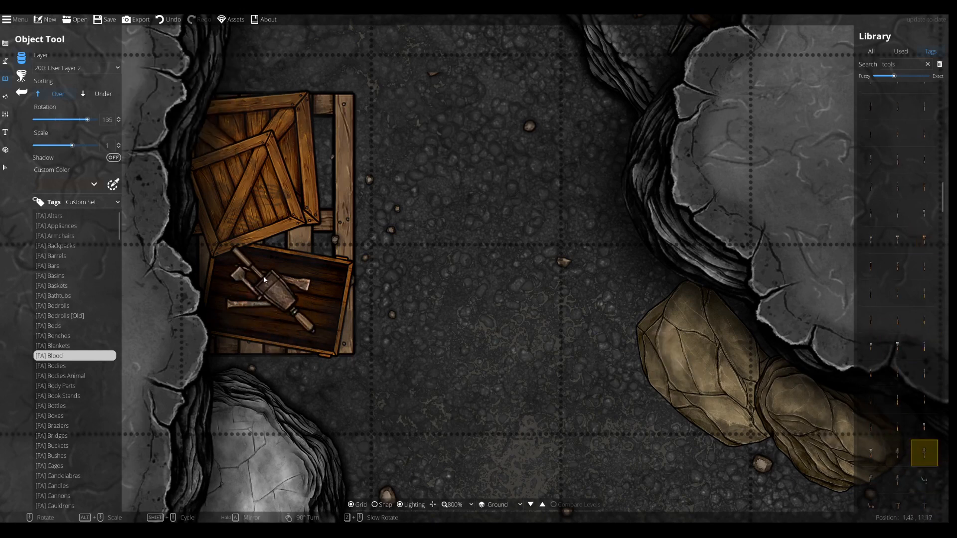
pyautogui.click(286, 271)
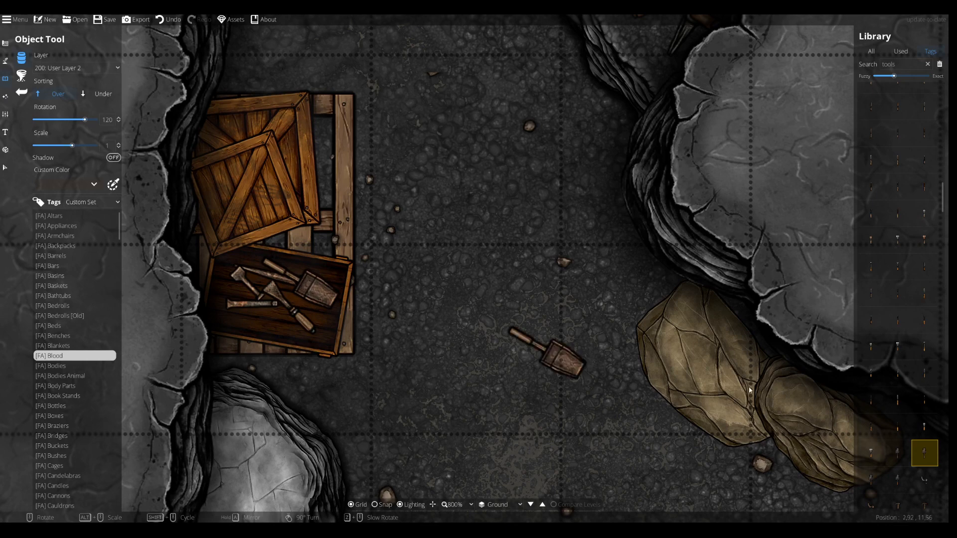
# - Search the library for sack and then coal, and preview a coal spill north of the crates
pyautogui.doubleClick(889, 64)
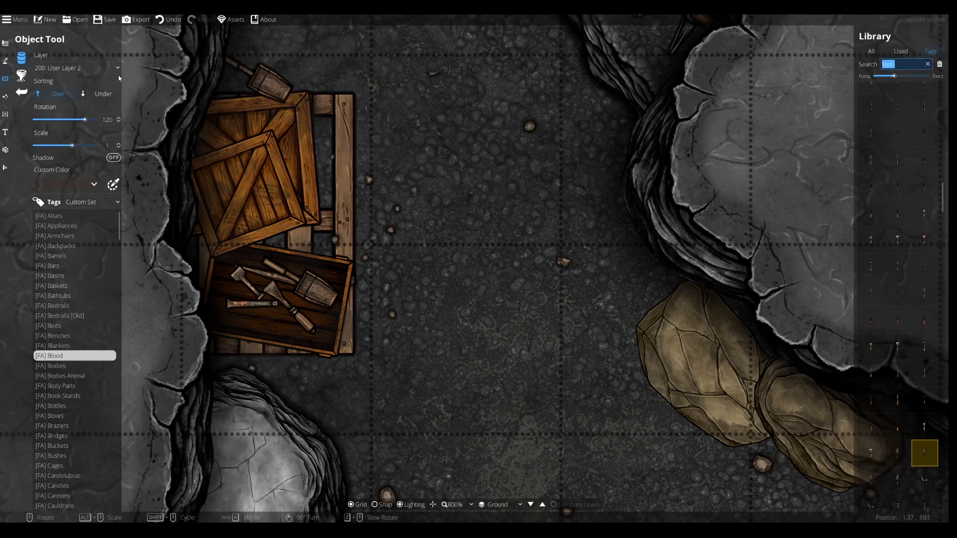
pyautogui.write('sack')
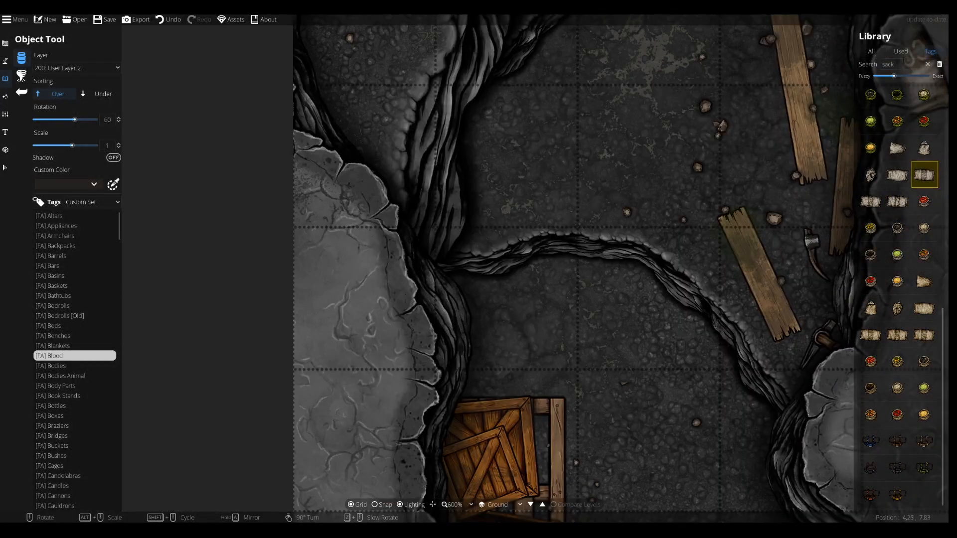
pyautogui.moveTo(904, 61); pyautogui.dragTo(734, 67)
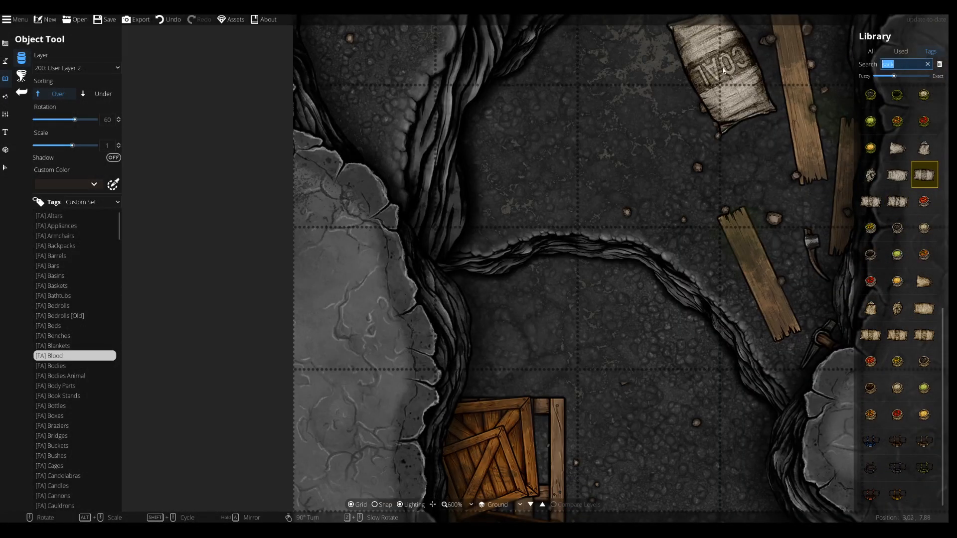
pyautogui.press('Return')
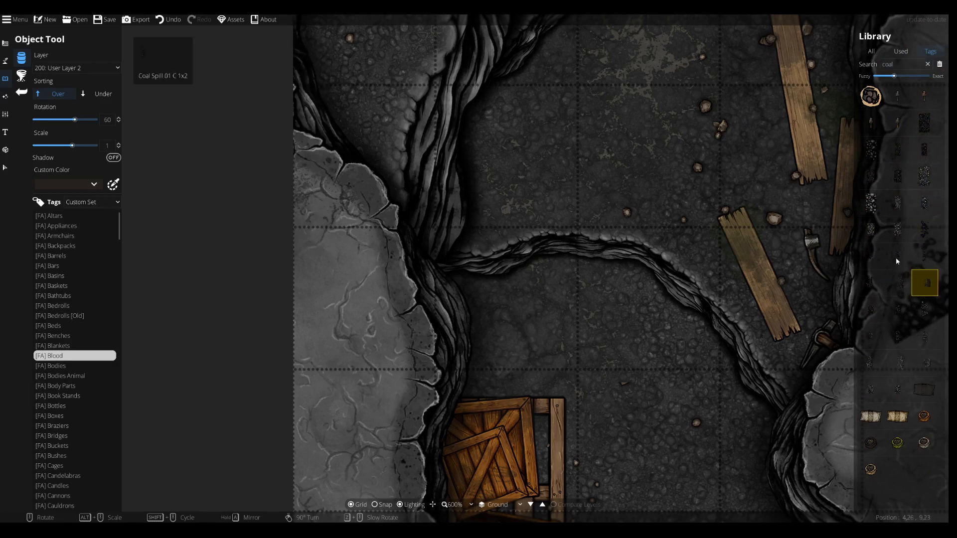
pyautogui.click(871, 256)
pyautogui.scroll(-15, 518, 351)
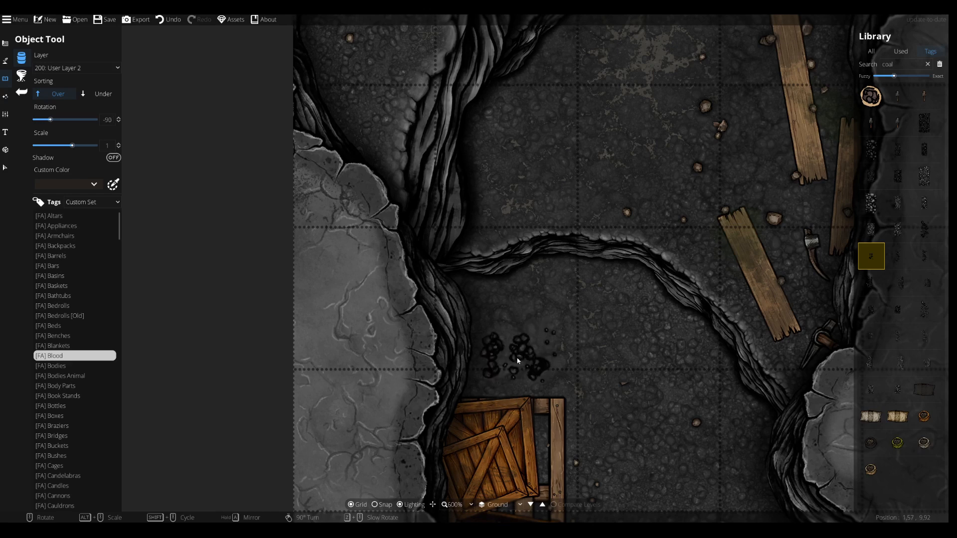
# - Place a coal sack on 100: User Layer 1 at 15 rotation against the northern edge of the crates and pallet
pyautogui.click(871, 416)
pyautogui.scroll(-1, 493, 341)
pyautogui.scroll(6, 493, 341)
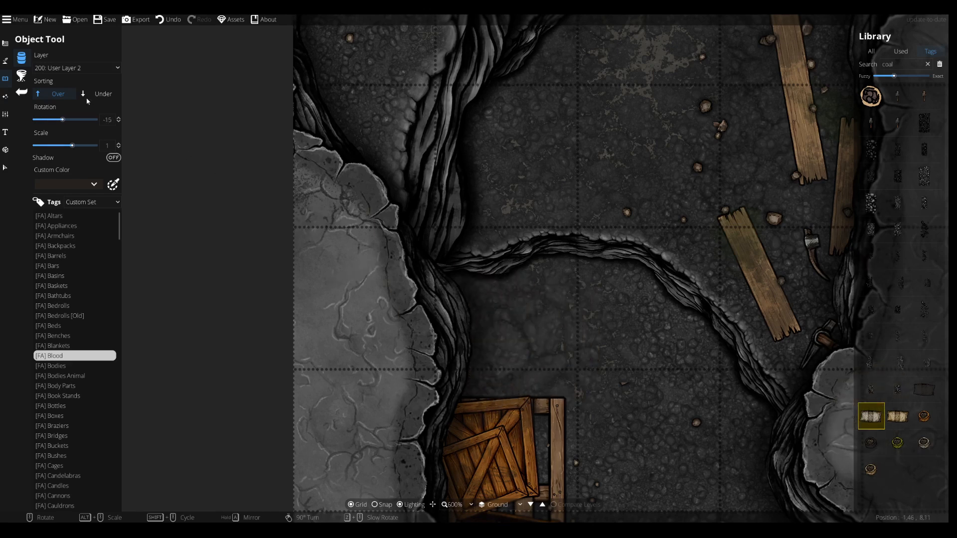
pyautogui.click(78, 69)
pyautogui.click(64, 143)
pyautogui.scroll(2, 514, 349)
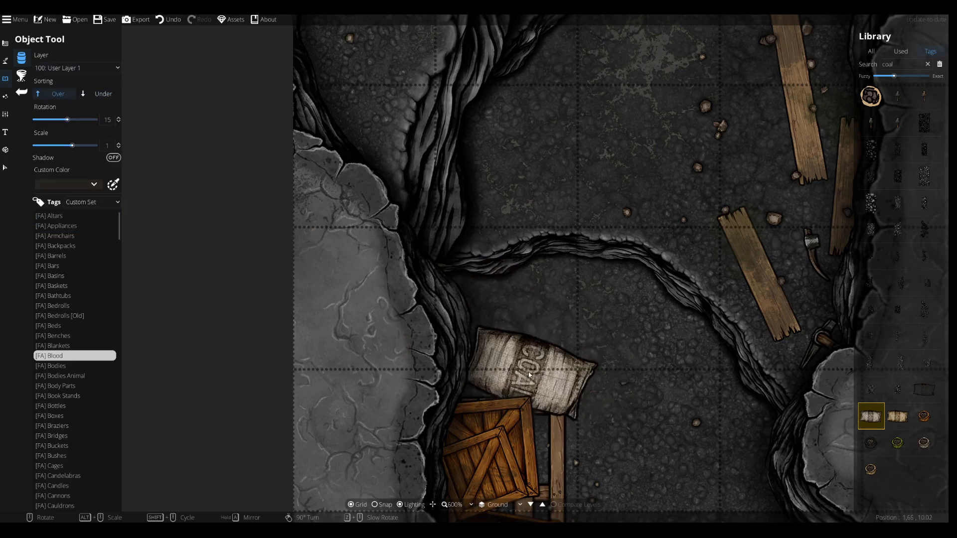
pyautogui.click(529, 372)
# - Set the sorting to Under and place a dark coal spill at 0.8 scale beneath the sack's northern edge
pyautogui.click(898, 363)
pyautogui.click(897, 340)
pyautogui.scroll(-4, 559, 319)
pyautogui.scroll(-2, 544, 320)
pyautogui.scroll(-2, 539, 322)
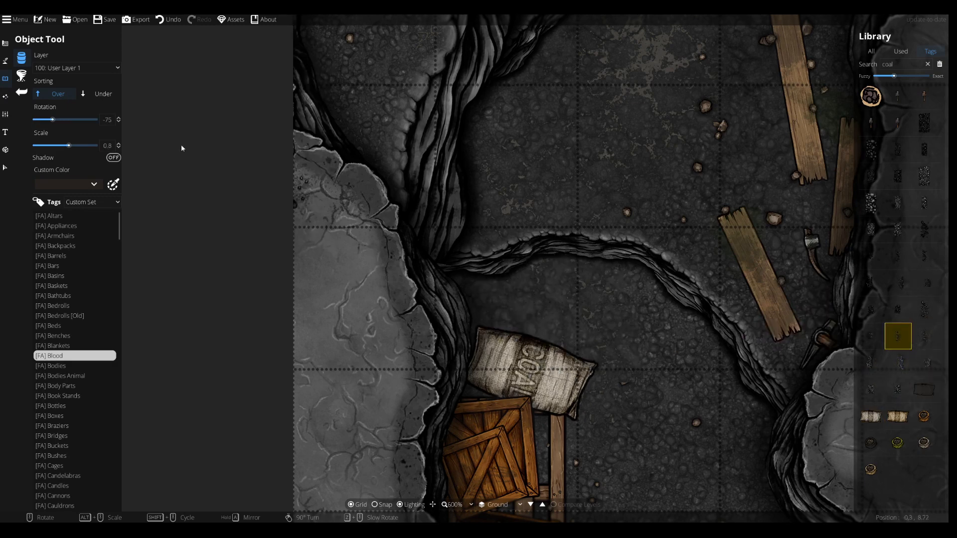
pyautogui.click(96, 99)
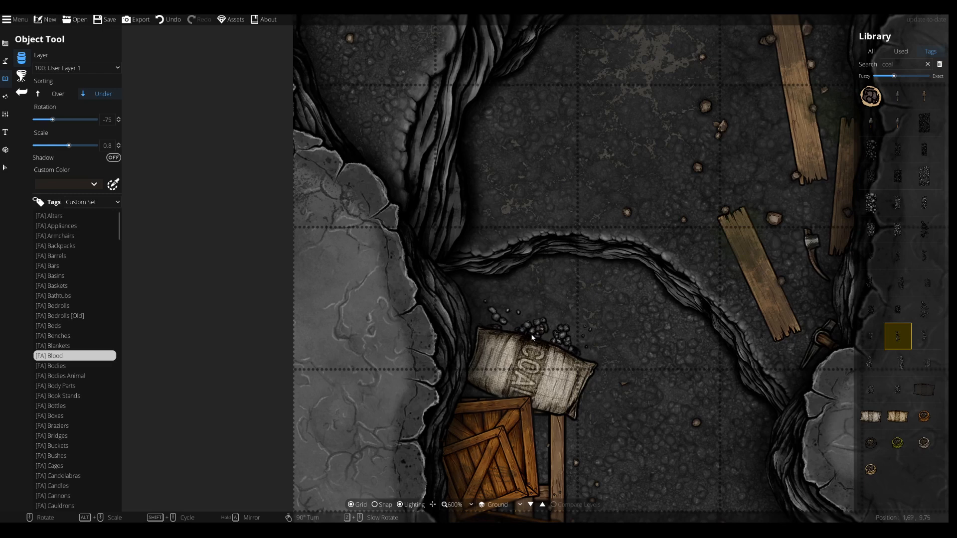
pyautogui.click(924, 255)
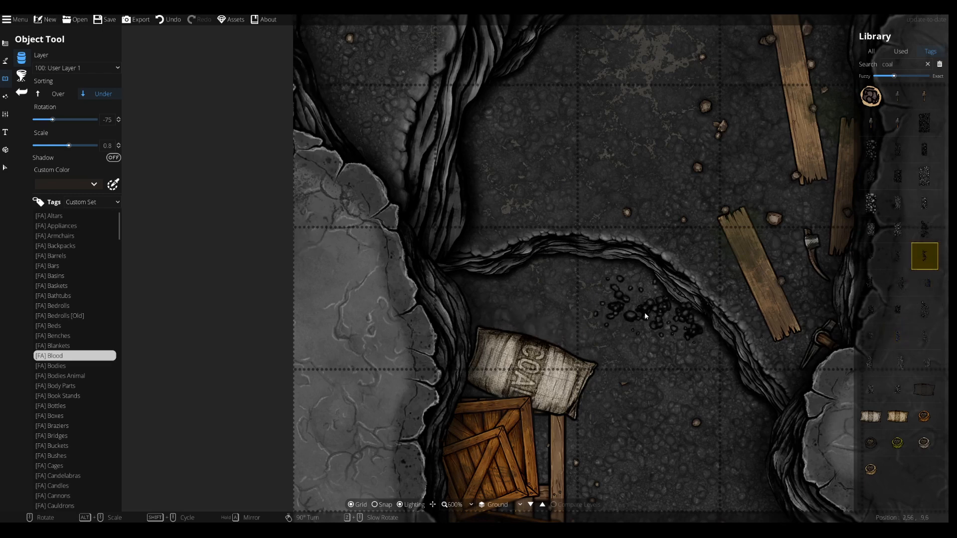
pyautogui.scroll(1, 522, 336)
pyautogui.click(523, 336)
# - Place a smaller coal spill at 0.8 scale and -105 rotation beneath the sack's southeastern corner
pyautogui.moveTo(592, 376); pyautogui.dragTo(561, 306)
pyautogui.scroll(3, 504, 348)
pyautogui.scroll(-6, 529, 333)
pyautogui.click(871, 256)
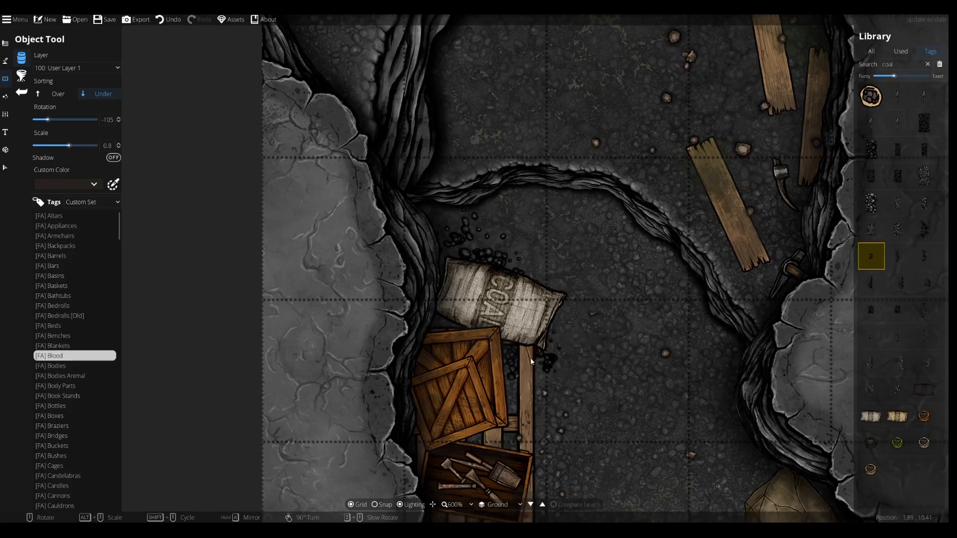
pyautogui.click(531, 361)
pyautogui.moveTo(704, 348); pyautogui.dragTo(674, 218)
# - Search the library for shovel and place a shovel at scale 1 over the upper crate on 200: User Layer 2
pyautogui.moveTo(919, 64); pyautogui.dragTo(559, 148)
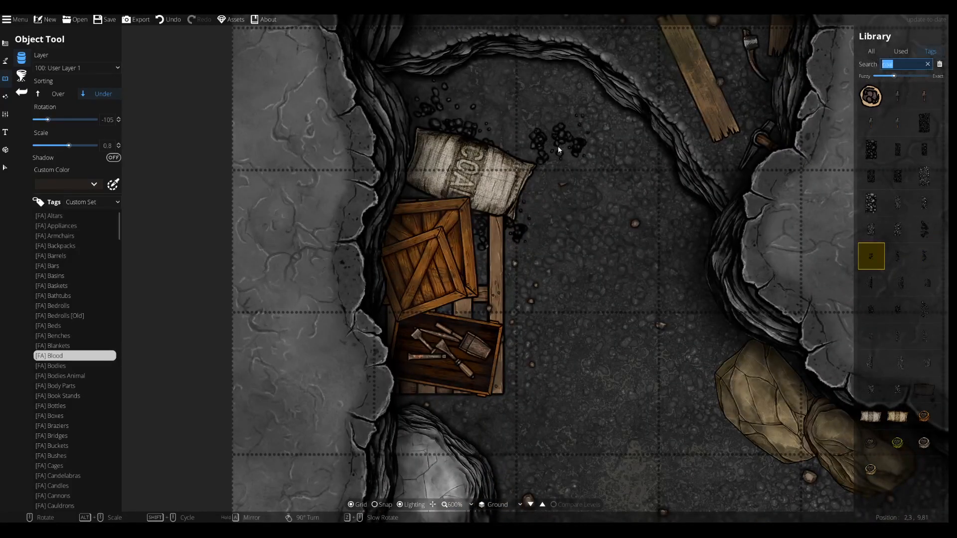
pyautogui.write('shovel')
pyautogui.click(898, 96)
pyautogui.scroll(-2, 396, 252)
pyautogui.click(86, 68)
pyautogui.click(83, 155)
pyautogui.scroll(2, 453, 240)
pyautogui.click(430, 263)
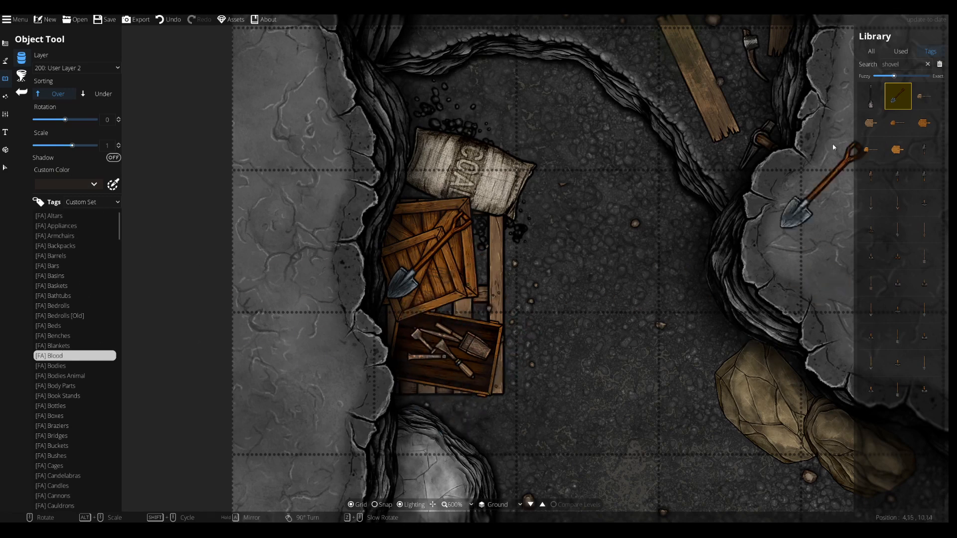
# - Select a colorable splatter from the [FA] Blood assets and set its custom color to black with alpha 84
pyautogui.click(65, 359)
pyautogui.click(65, 337)
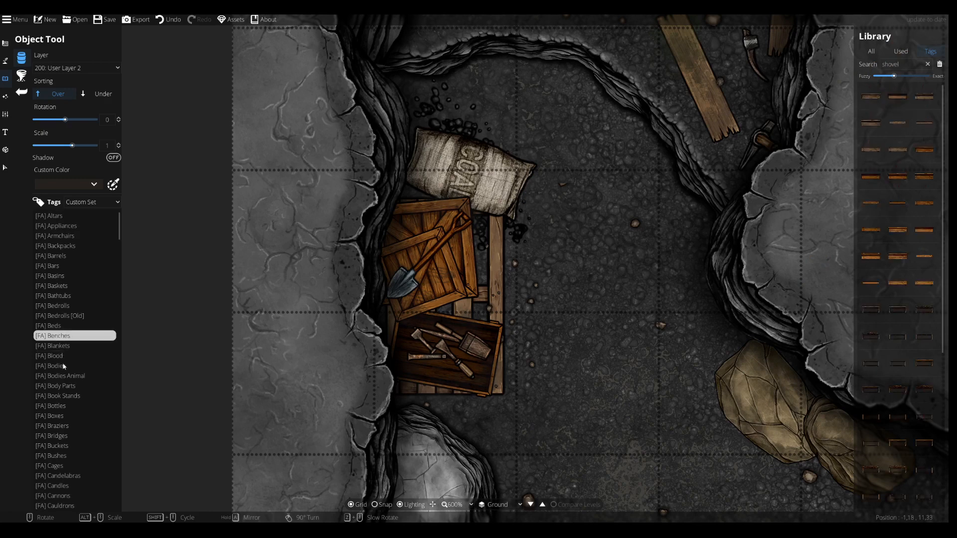
pyautogui.click(56, 357)
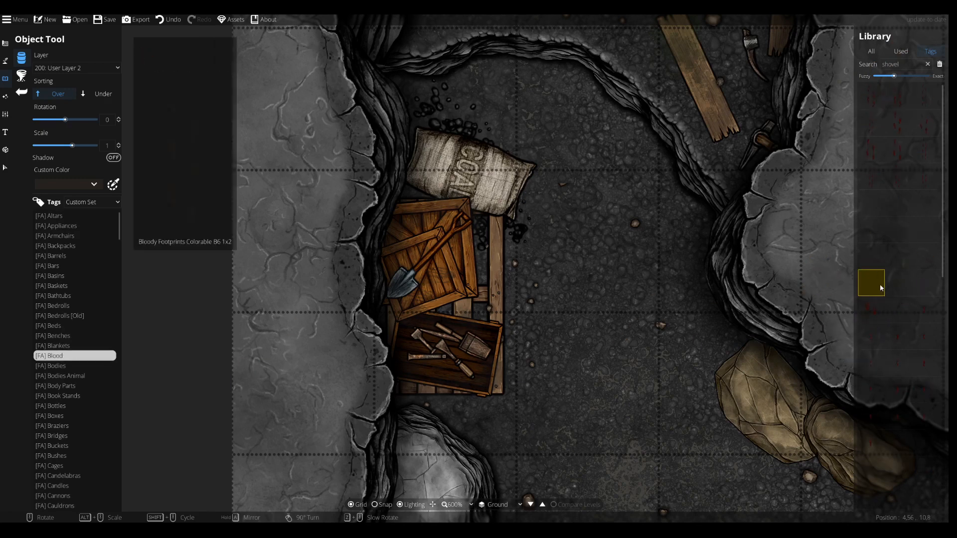
pyautogui.scroll(-3, 886, 369)
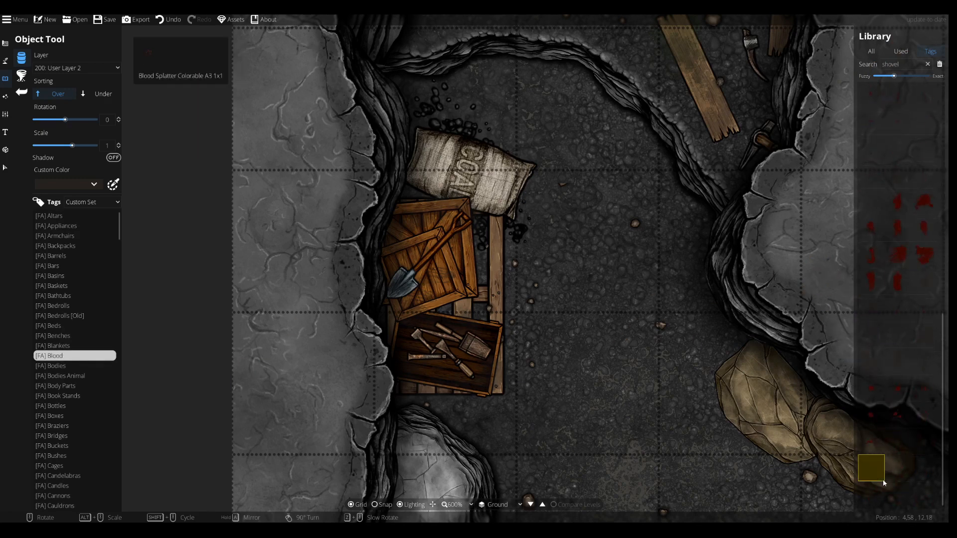
pyautogui.click(897, 334)
pyautogui.scroll(-2, 441, 279)
pyautogui.scroll(-6, 451, 282)
pyautogui.scroll(1, 444, 351)
pyautogui.scroll(-3, 442, 356)
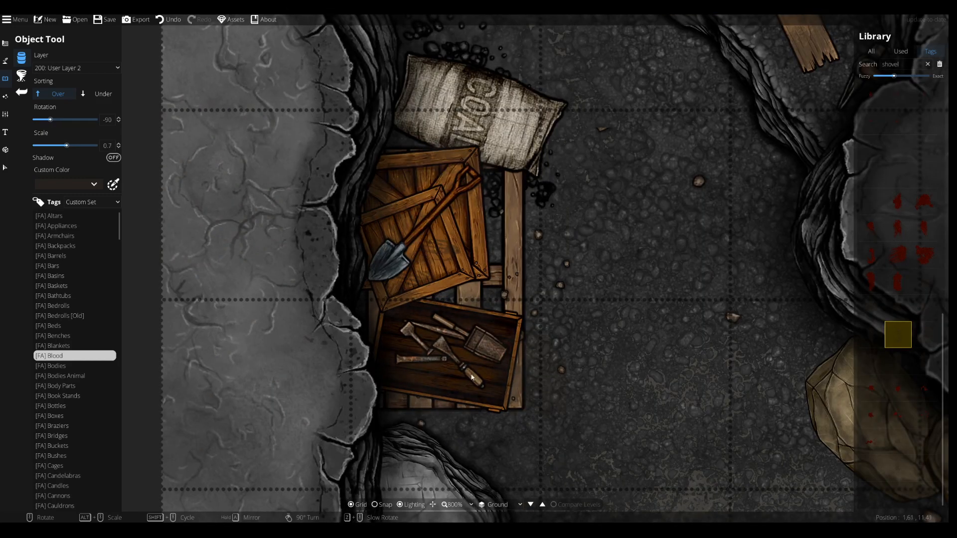
pyautogui.click(113, 185)
pyautogui.moveTo(83, 276); pyautogui.dragTo(70, 295)
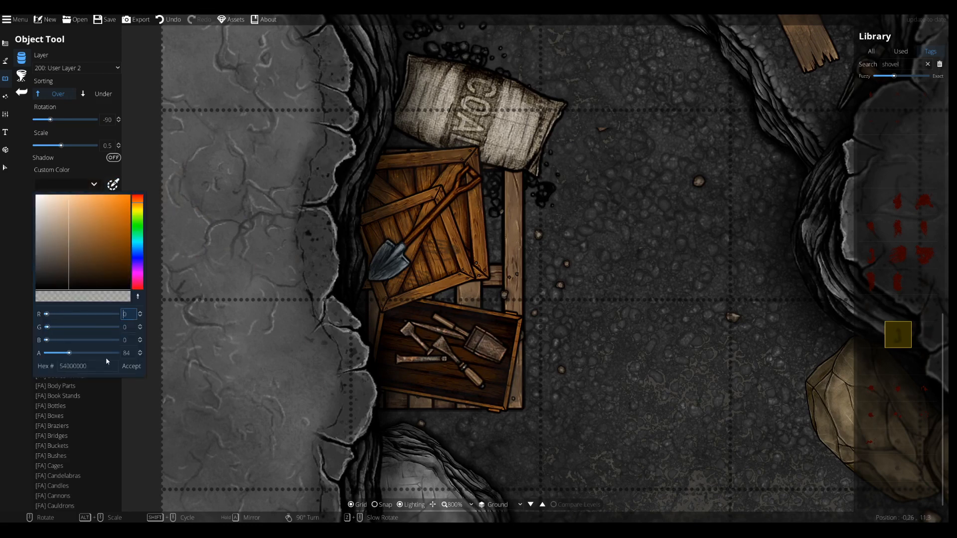
pyautogui.click(131, 366)
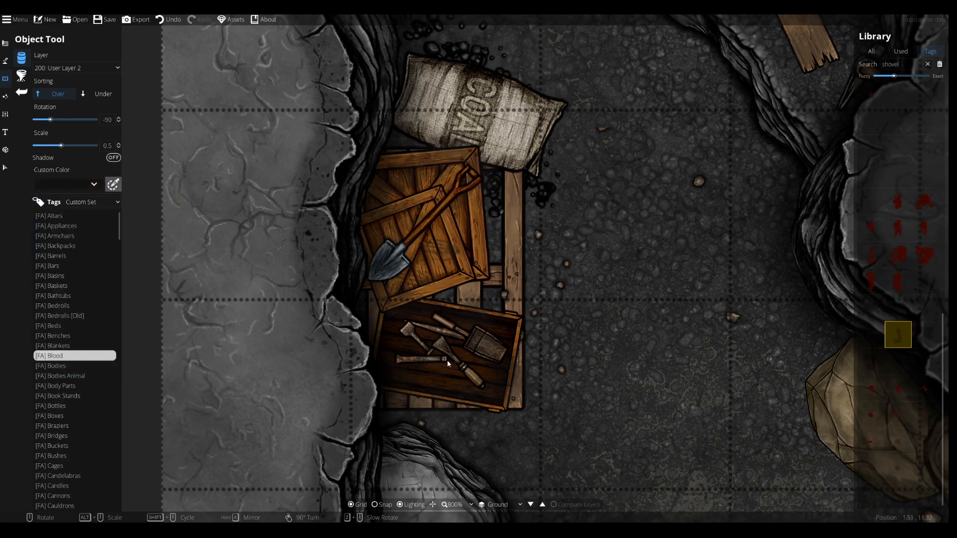
# - Darken the crates and coal sack with another splatter at 0.5 scale and varied rotations on 200: User Layer 2
pyautogui.click(871, 362)
pyautogui.scroll(-4, 450, 371)
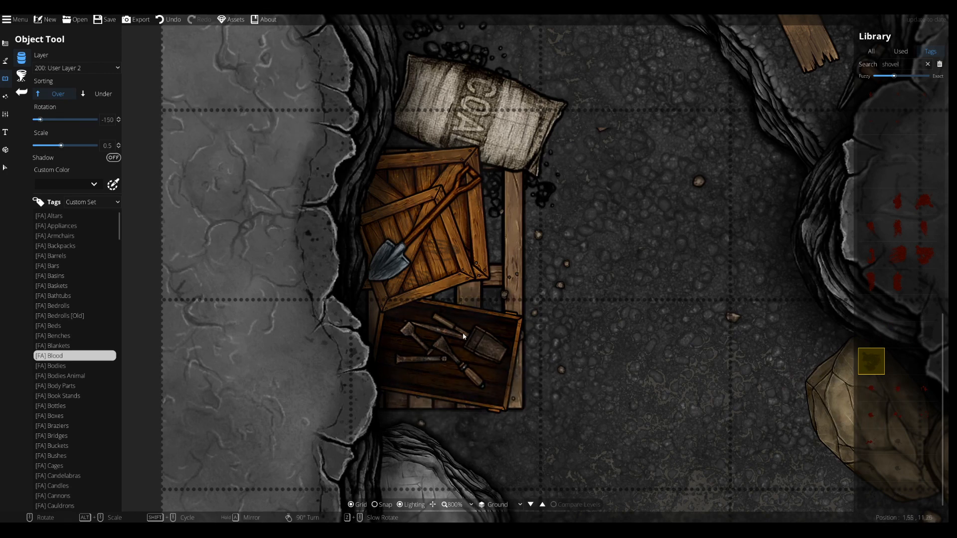
pyautogui.scroll(5, 442, 143)
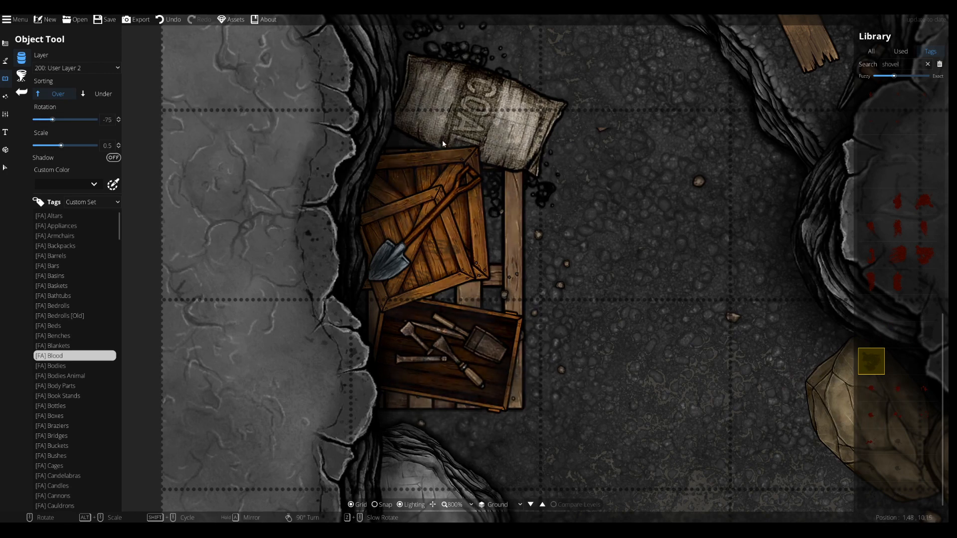
pyautogui.scroll(-3, 582, 243)
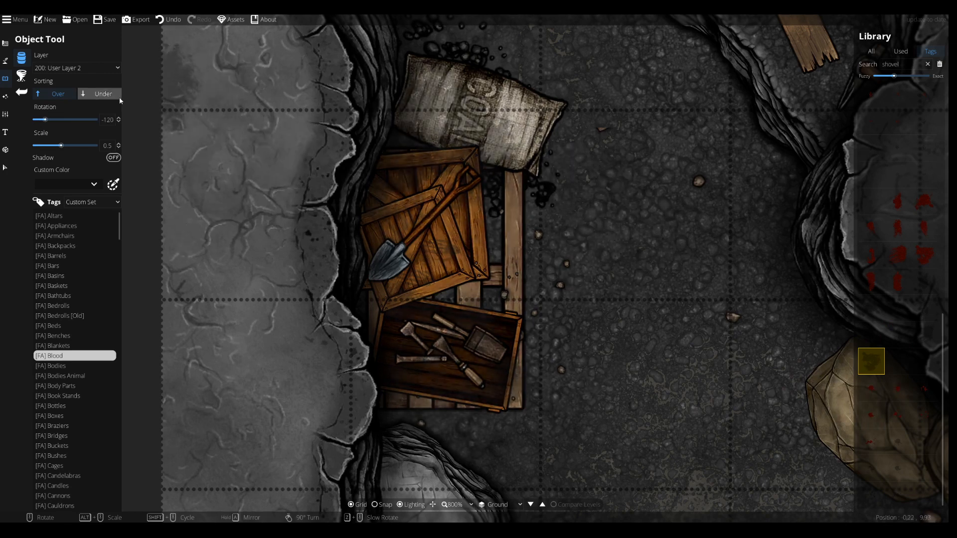
# - Place dark splatters at 0.5 scale on 100: User Layer 1 around the coal sack and pallet, using both Under and Over sorting
pyautogui.click(75, 68)
pyautogui.click(75, 145)
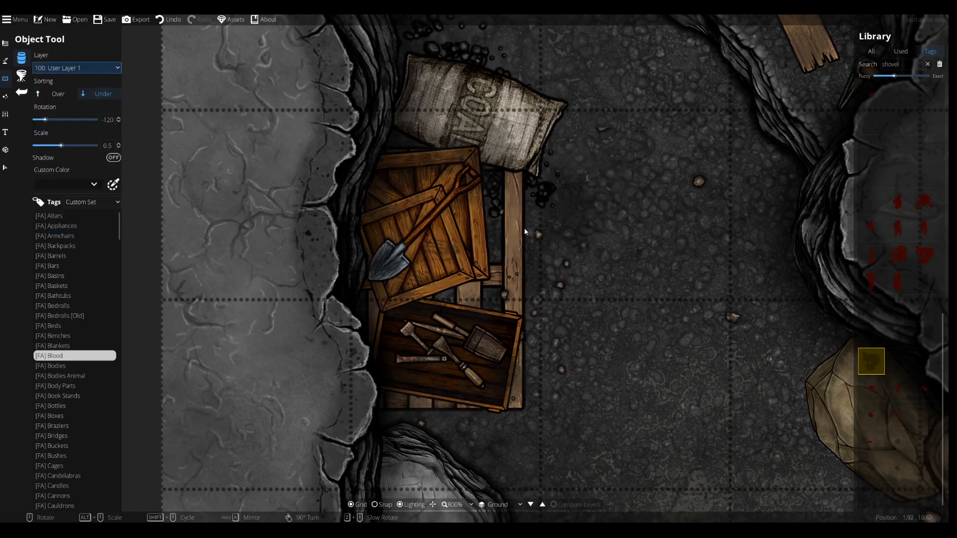
pyautogui.scroll(1, 472, 88)
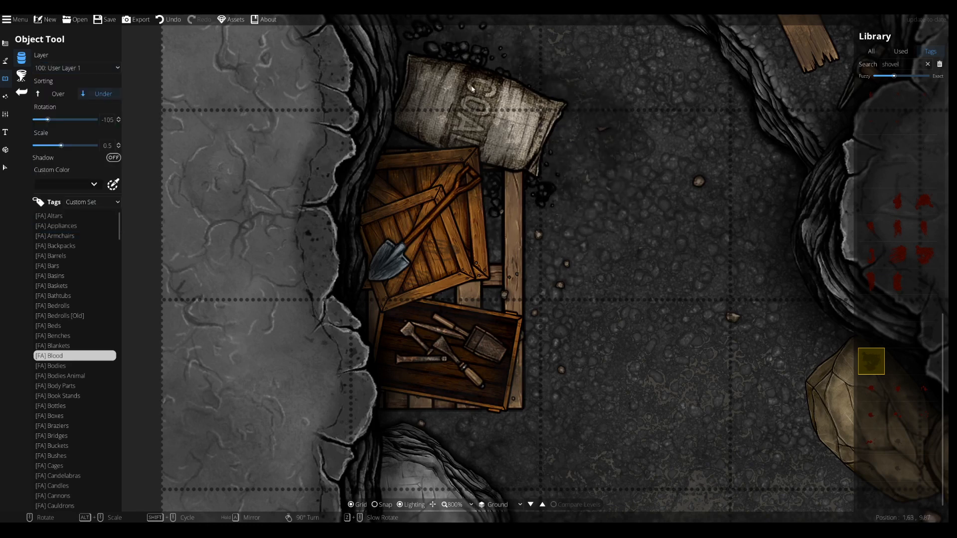
pyautogui.moveTo(472, 88); pyautogui.dragTo(474, 256)
pyautogui.scroll(8, 497, 192)
pyautogui.scroll(-8, 531, 205)
pyautogui.moveTo(463, 481); pyautogui.dragTo(466, 365)
pyautogui.click(61, 95)
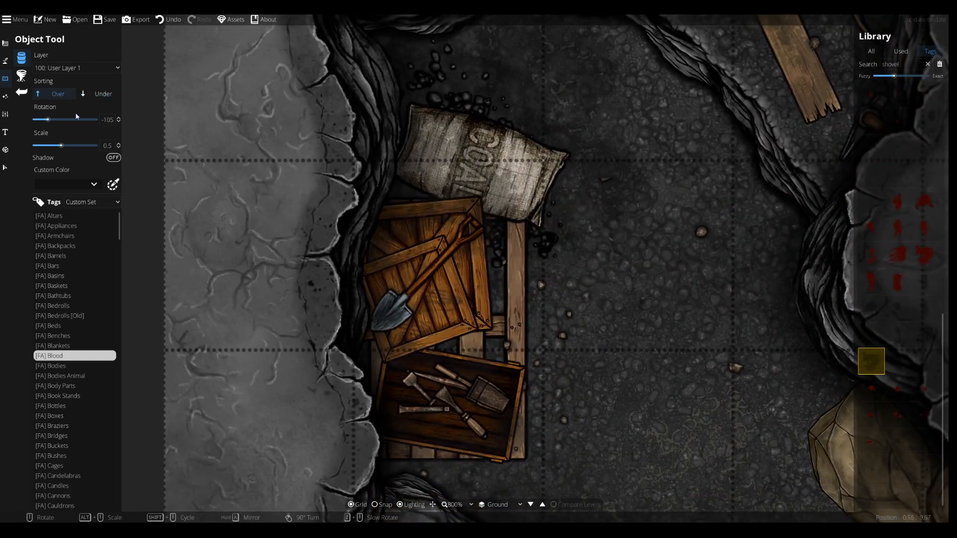
pyautogui.scroll(5, 519, 301)
pyautogui.moveTo(519, 309); pyautogui.dragTo(526, 180)
# - Stain the tool crate and upper crate with a different splatter at 0.4 and 0.2 scale on 200: User Layer 2
pyautogui.click(897, 361)
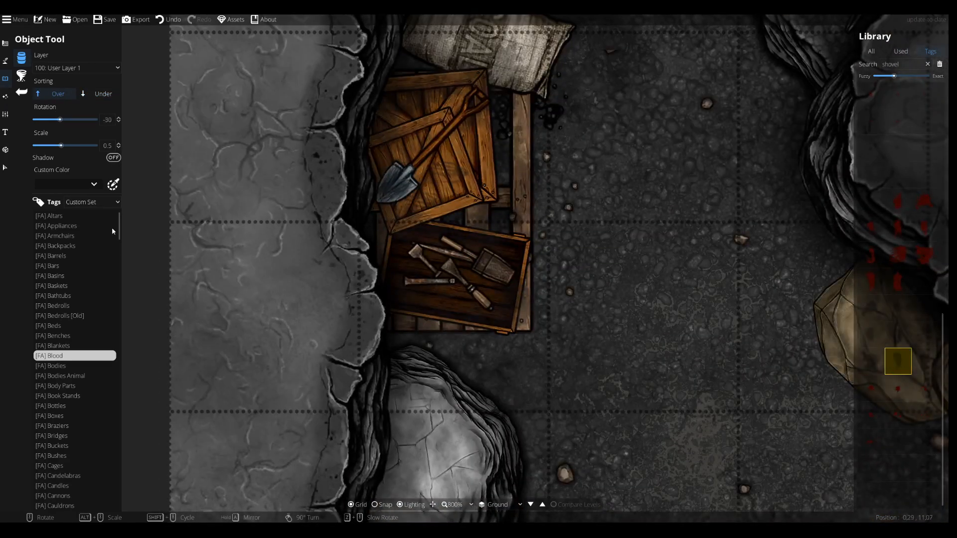
pyautogui.click(75, 68)
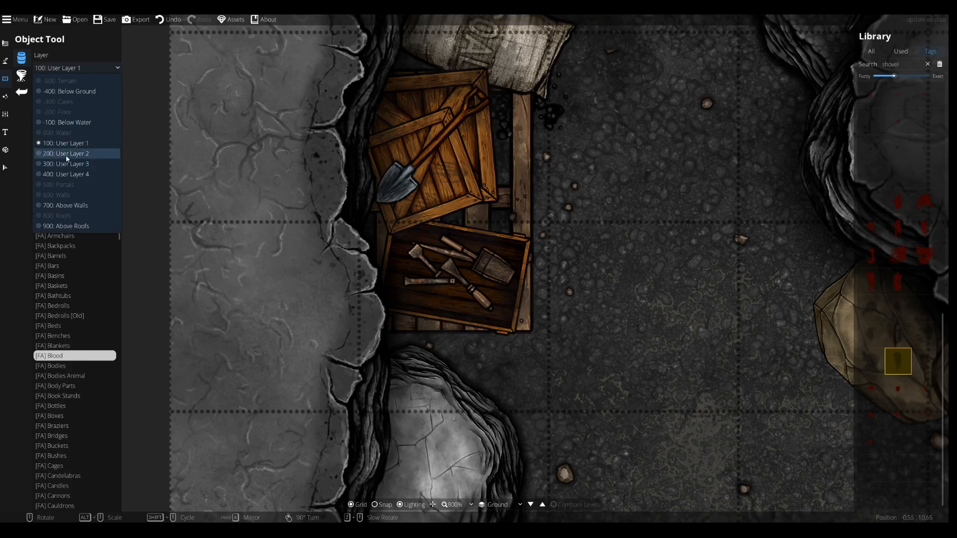
pyautogui.click(71, 156)
pyautogui.scroll(-1, 470, 278)
pyautogui.scroll(10, 469, 283)
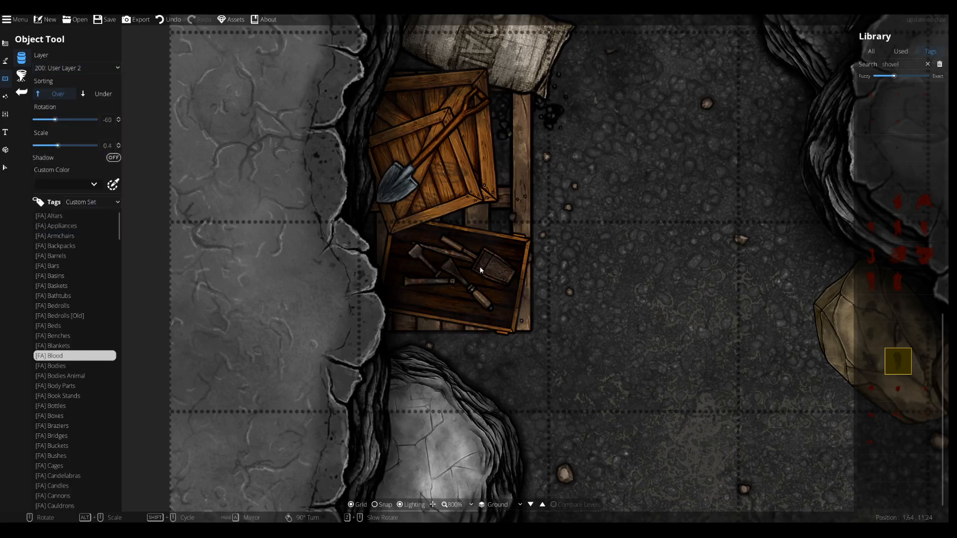
pyautogui.scroll(2, 447, 335)
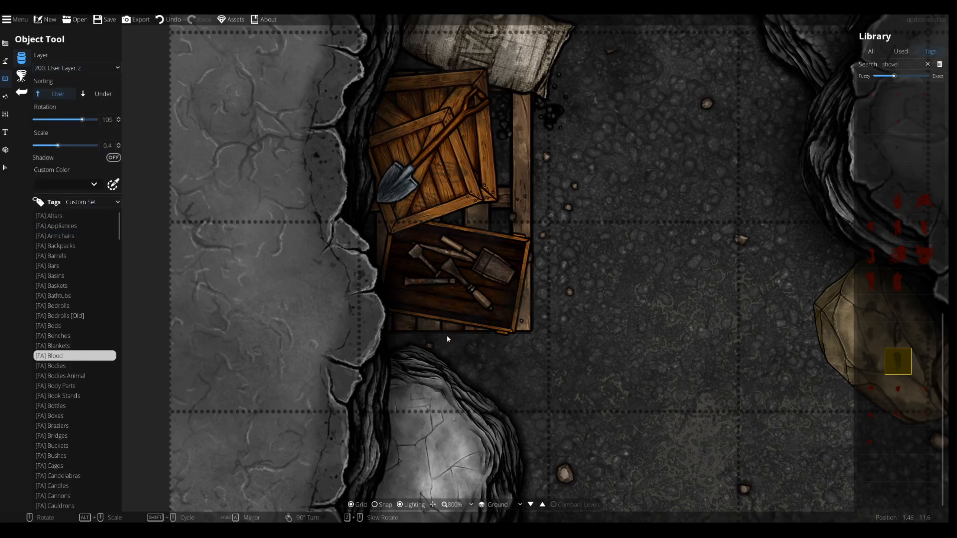
pyautogui.scroll(7, 420, 174)
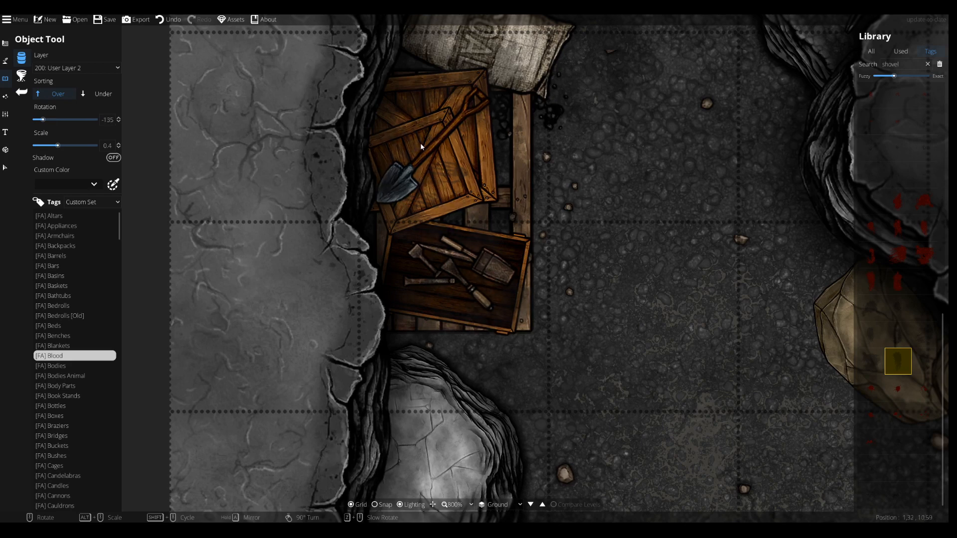
pyautogui.scroll(-2, 416, 186)
pyautogui.keyDown('ctrl'); pyautogui.scroll(-2, 464, 234); pyautogui.keyUp('ctrl')
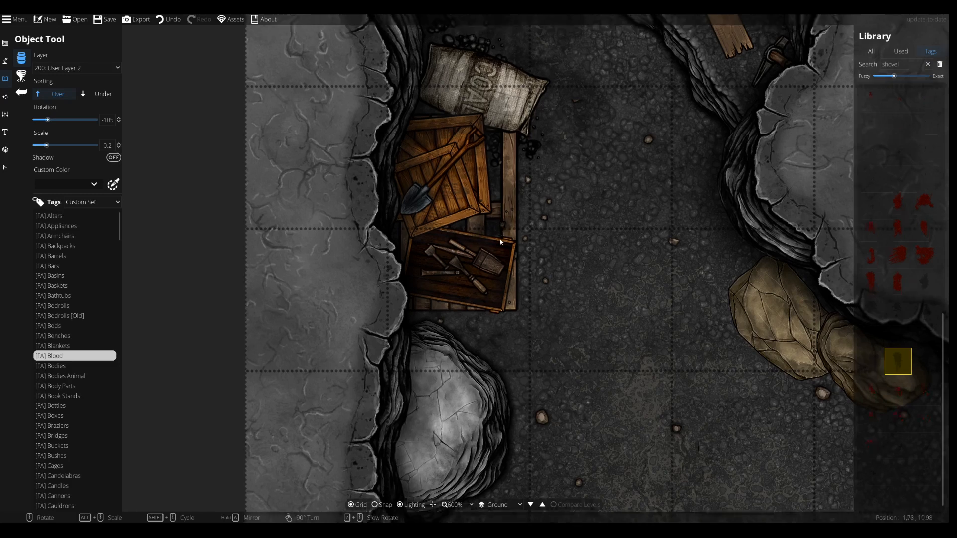
# - Try shading the tool crate with a 0.44-wide shadow path sorted Under on 100: User Layer 1 and 200: User Layer 2
pyautogui.click(5, 96)
pyautogui.click(5, 79)
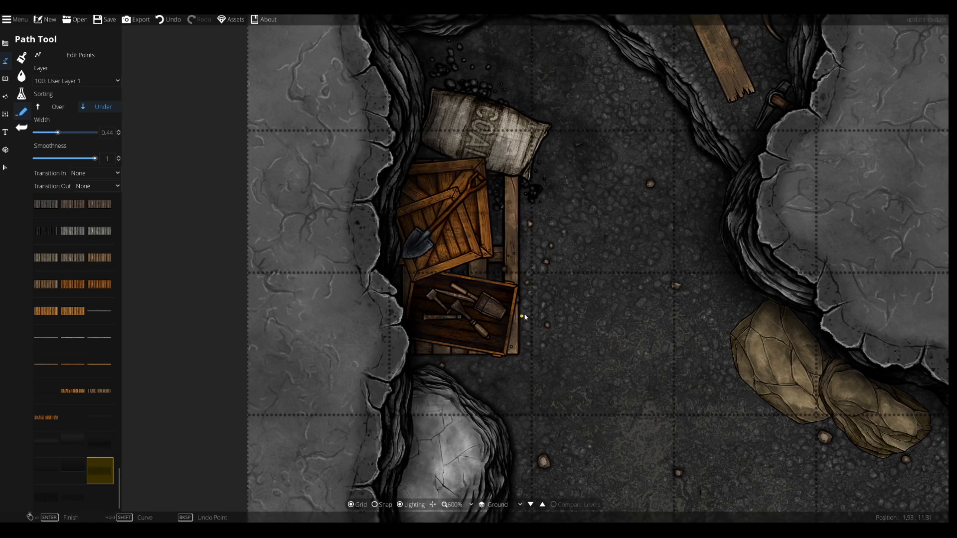
pyautogui.hotkey('ctrl', 'z')
pyautogui.click(75, 80)
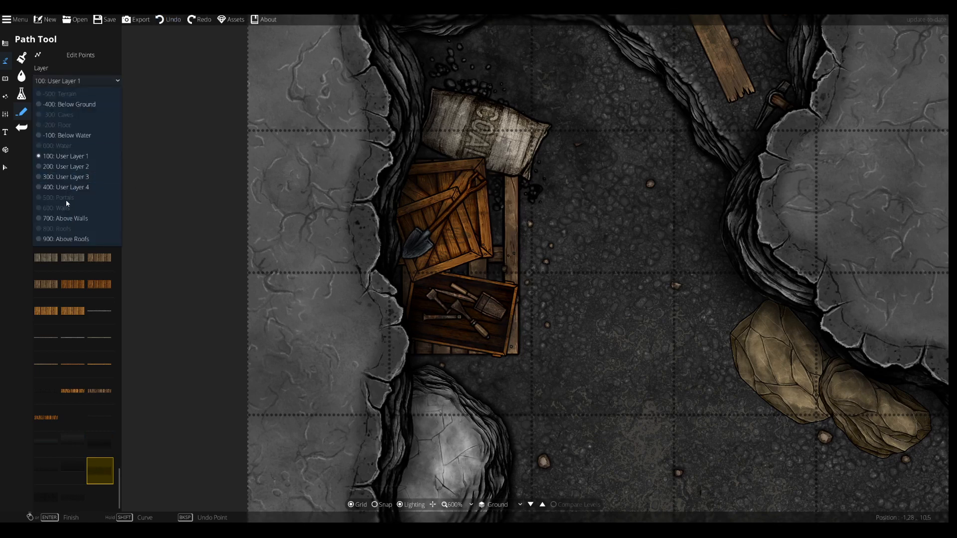
pyautogui.click(70, 166)
pyautogui.keyDown('ctrl'); pyautogui.scroll(2, 494, 292); pyautogui.keyUp('ctrl')
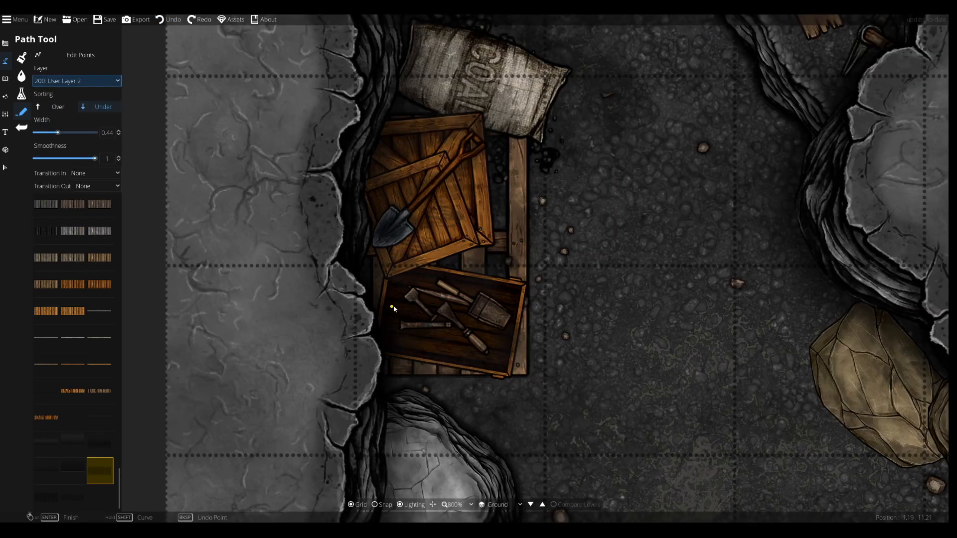
pyautogui.click(493, 322)
pyautogui.hotkey('ctrl', 'z')
# - Switch the shadow path to 300: User Layer 3 and try it at 0.2 width across the tool crate
pyautogui.click(74, 81)
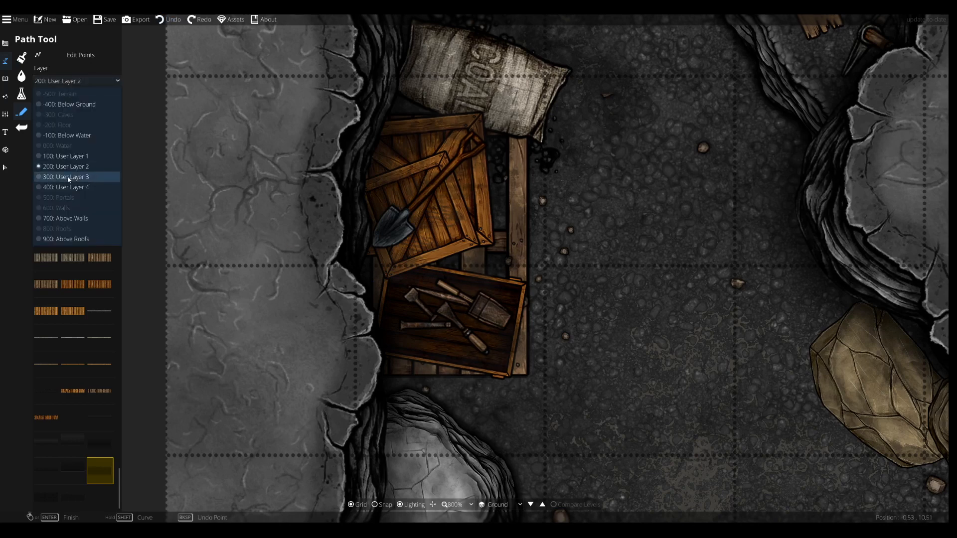
pyautogui.click(70, 178)
pyautogui.click(424, 312)
pyautogui.hotkey('ctrl', 'z')
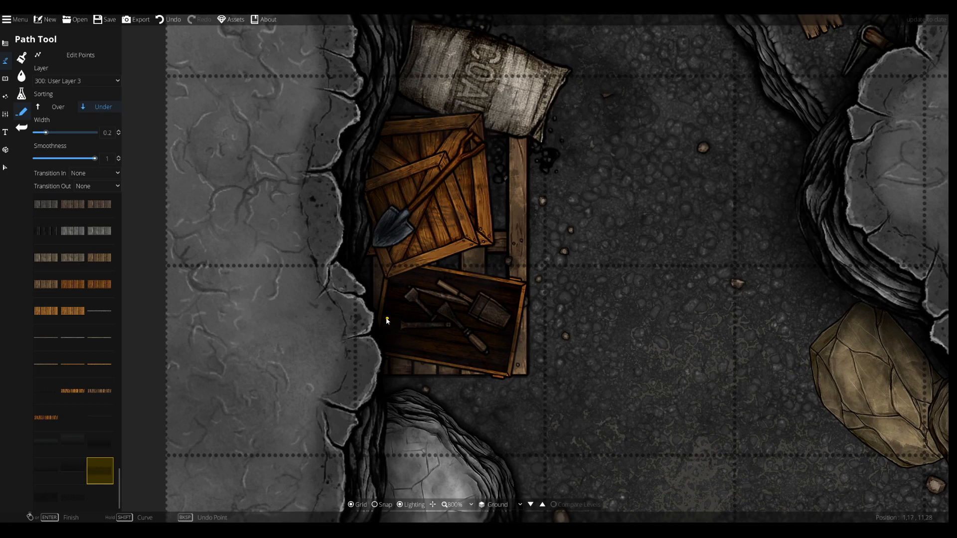
pyautogui.scroll(-5, 422, 294)
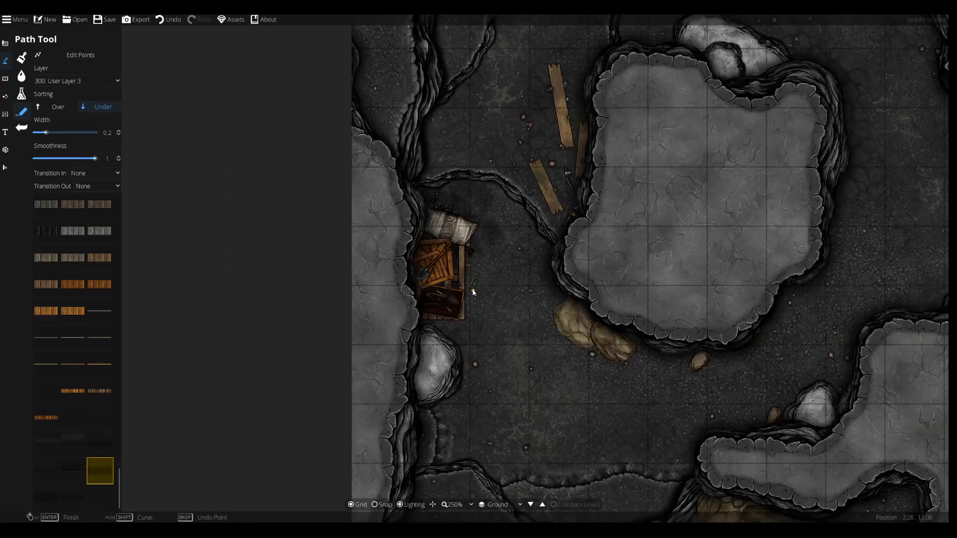
pyautogui.scroll(5, 474, 294)
pyautogui.hotkey('ctrl', 'z')
# - Draw a different shadow path, 0.4 wide with Fade for both transitions, across the tool crate
pyautogui.scroll(5, 80, 441)
pyautogui.scroll(3, 79, 399)
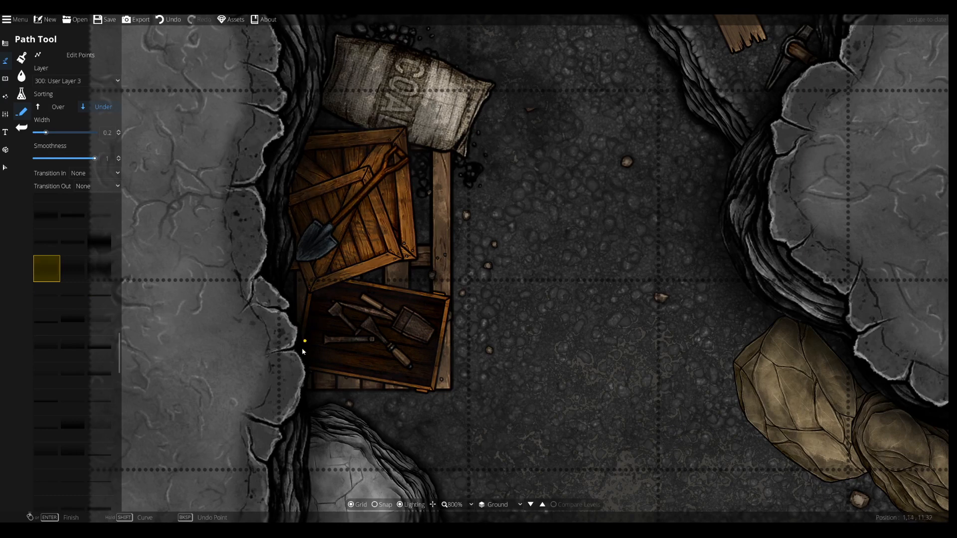
pyautogui.click(90, 175)
pyautogui.click(90, 197)
pyautogui.click(95, 186)
pyautogui.click(98, 213)
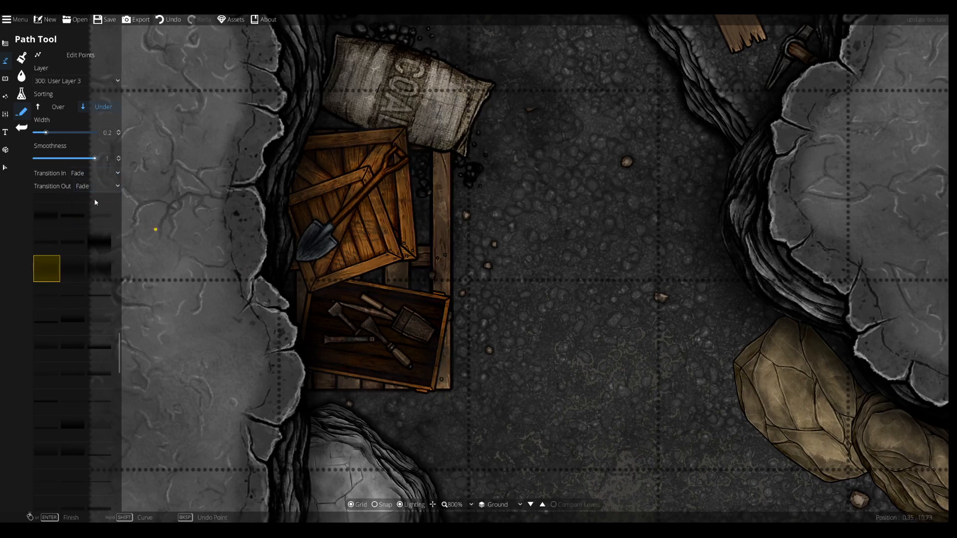
pyautogui.hotkey('ctrl', 'z')
pyautogui.click(391, 30)
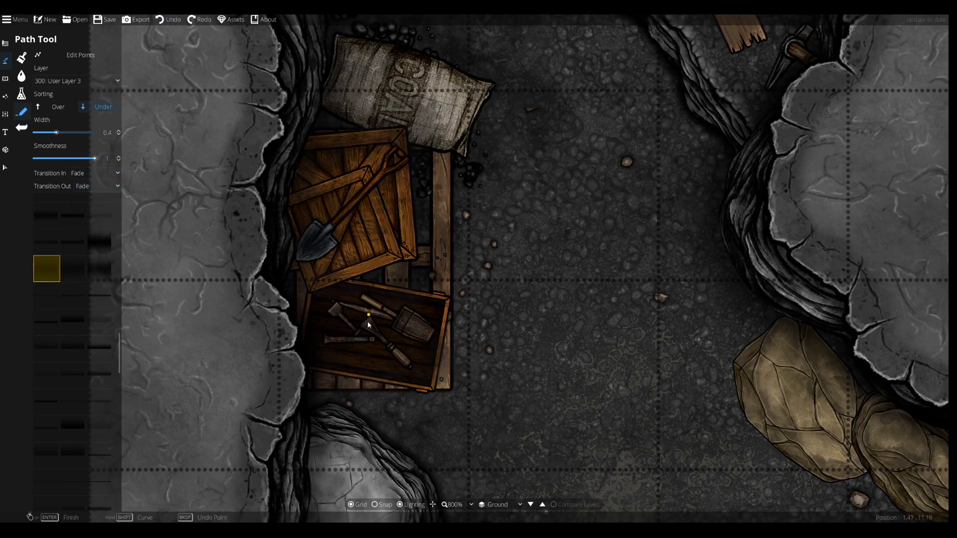
# - Draw a faded shadow path lengthwise along the northernmost plank on 300: User Layer 3
pyautogui.scroll(-3, 399, 289)
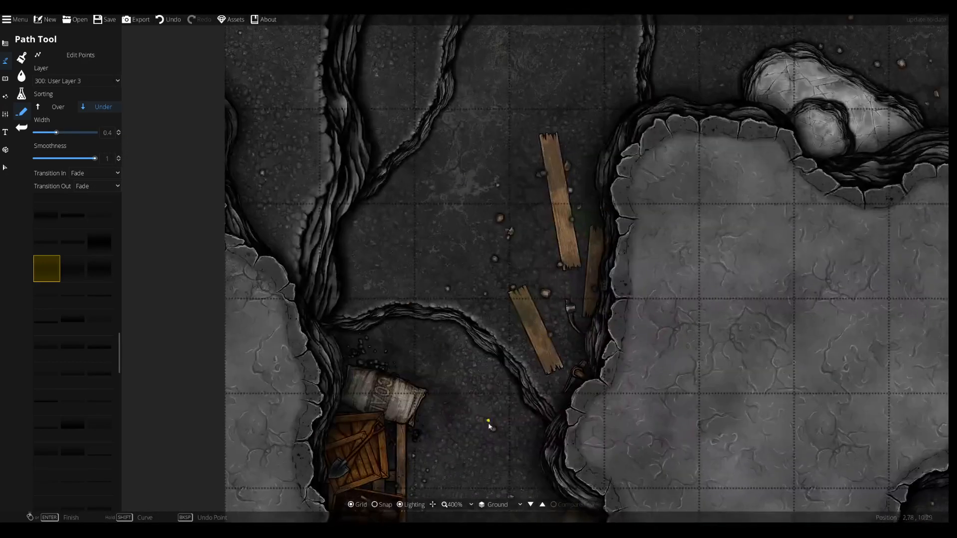
pyautogui.scroll(3, 558, 379)
pyautogui.moveTo(559, 259); pyautogui.dragTo(558, 503)
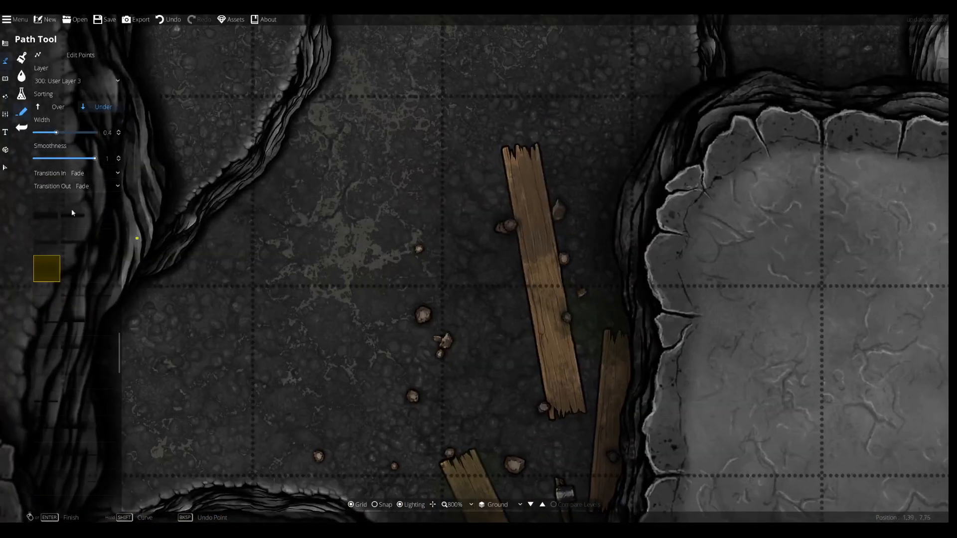
pyautogui.click(521, 157)
pyautogui.click(573, 432)
pyautogui.rightClick(573, 433)
# - Shade the southern plank and the plank beside the rock wall with 0.19-wide faded shadow paths
pyautogui.moveTo(546, 376); pyautogui.dragTo(535, 128)
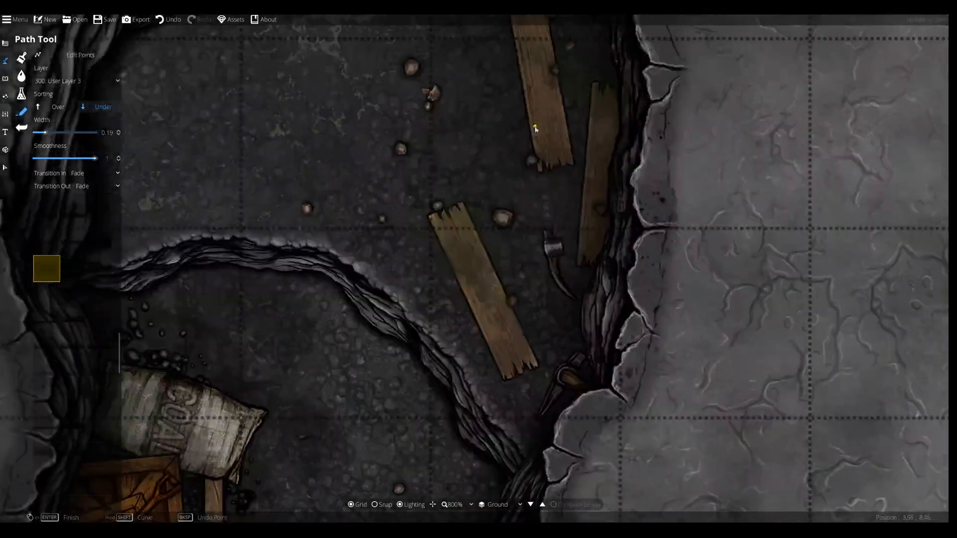
pyautogui.click(546, 397)
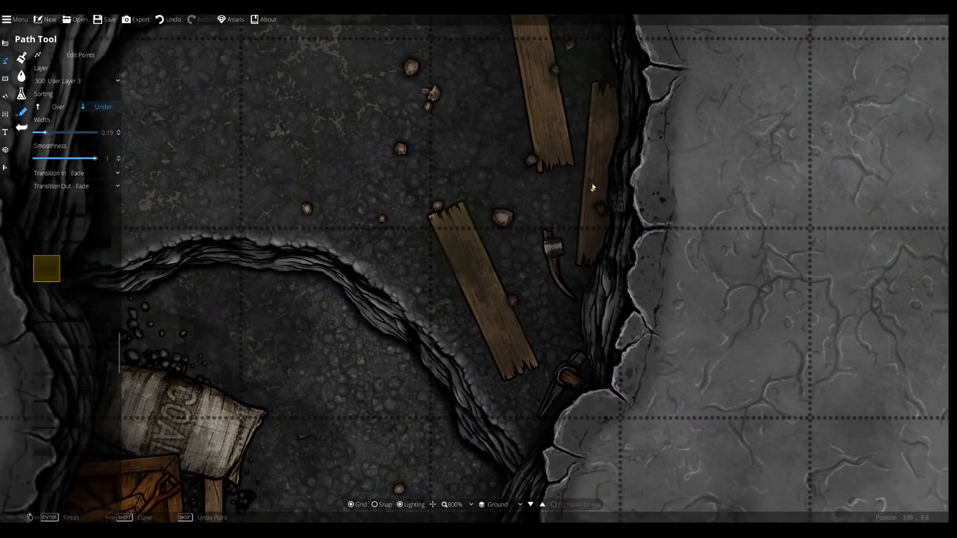
pyautogui.scroll(-5, 592, 188)
pyautogui.scroll(5, 585, 235)
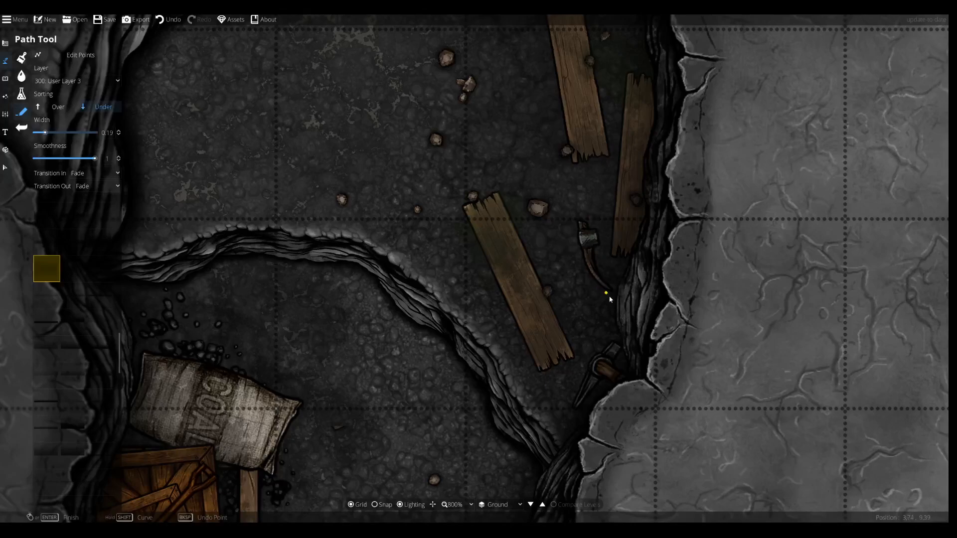
pyautogui.scroll(-6, 621, 318)
pyautogui.moveTo(635, 358); pyautogui.dragTo(526, 223)
pyautogui.scroll(-3, 524, 220)
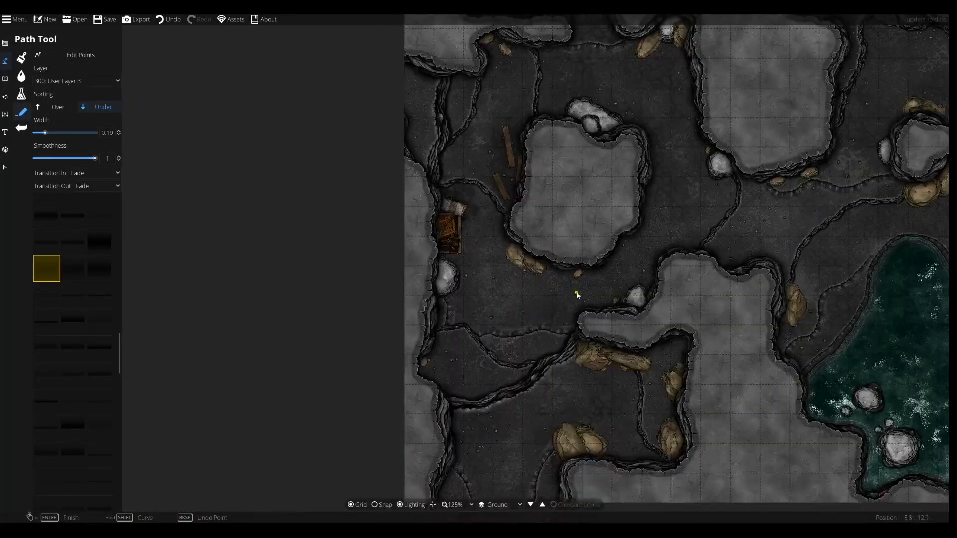
# - Choose the faint water-ripple path from the path library for edging the rocks in the pool
pyautogui.moveTo(558, 293); pyautogui.dragTo(477, 349)
pyautogui.moveTo(520, 324); pyautogui.dragTo(333, 106)
pyautogui.moveTo(369, 165); pyautogui.dragTo(518, 365)
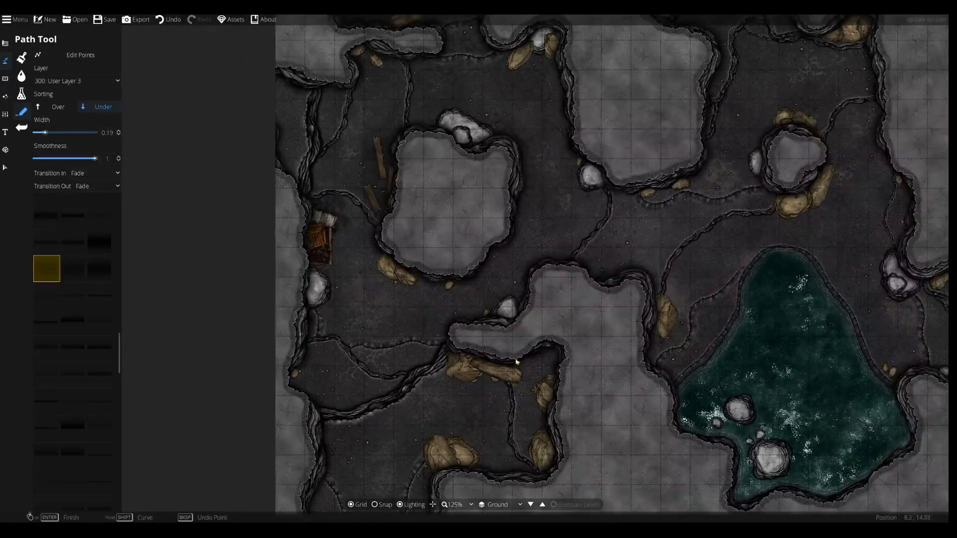
pyautogui.moveTo(444, 238); pyautogui.dragTo(450, 312)
pyautogui.moveTo(718, 256); pyautogui.dragTo(452, 249)
pyautogui.moveTo(382, 292); pyautogui.dragTo(432, 36)
pyautogui.scroll(4, 592, 201)
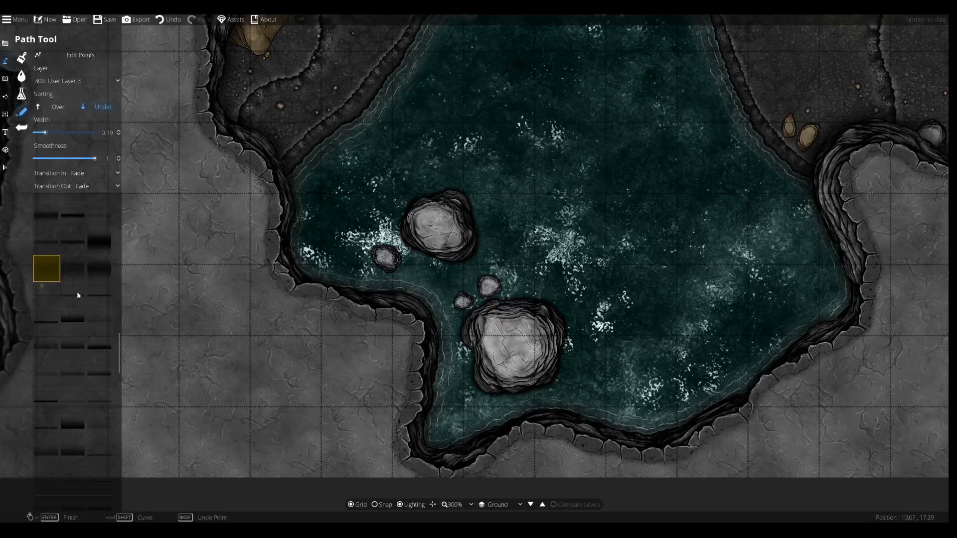
pyautogui.scroll(5, 52, 288)
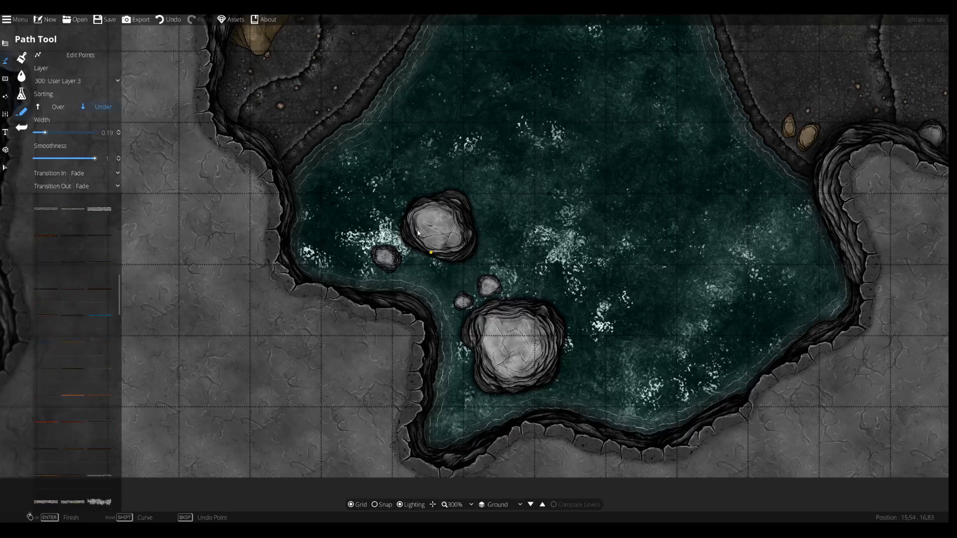
pyautogui.scroll(5, 80, 314)
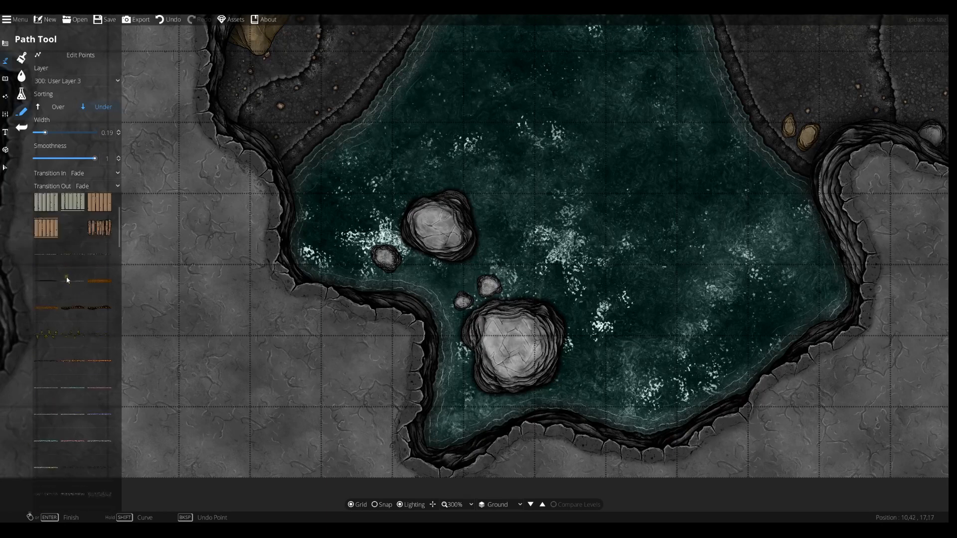
pyautogui.scroll(-3, 80, 299)
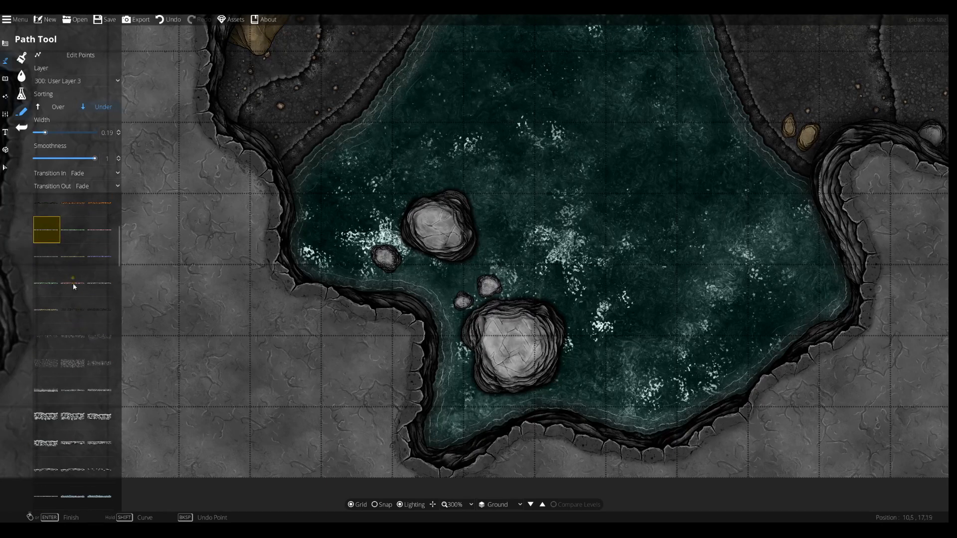
pyautogui.scroll(-5, 83, 308)
pyautogui.scroll(-5, 79, 319)
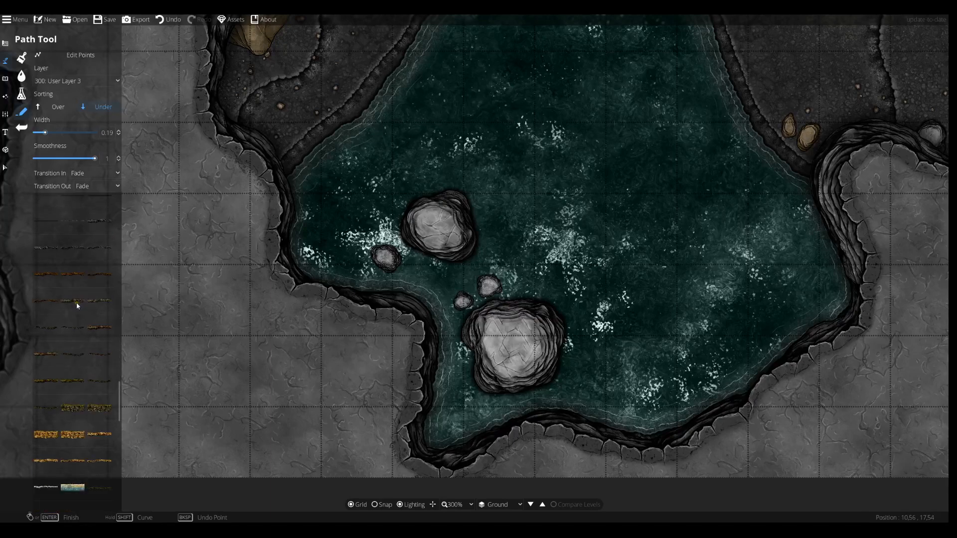
pyautogui.scroll(-3, 77, 305)
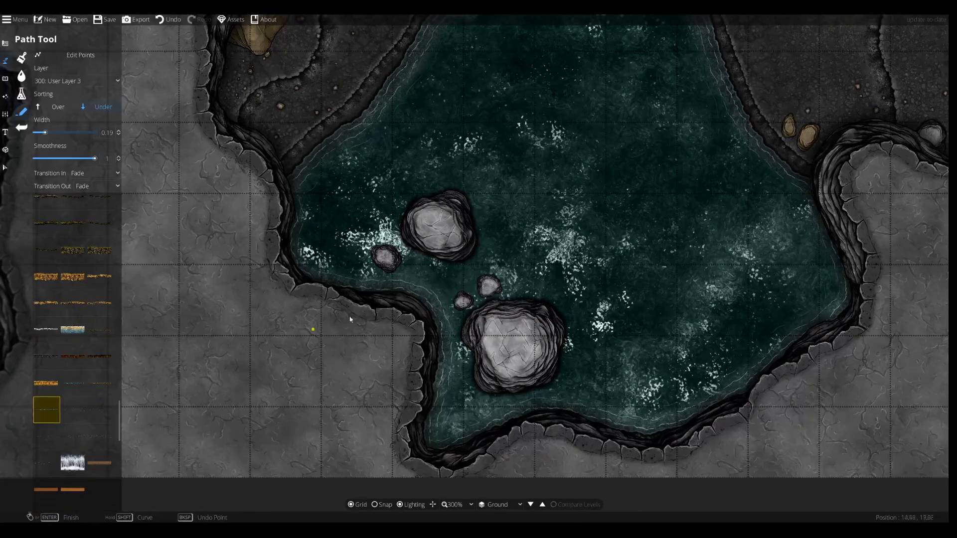
# - Try the ripple path along the east edge of the pool's large rock on 300: User Layer 3, undoing each attempt
pyautogui.scroll(3, 351, 273)
pyautogui.moveTo(791, 377); pyautogui.dragTo(491, 177)
pyautogui.click(491, 177)
pyautogui.hotkey('ctrl', 'z')
pyautogui.click(481, 244)
pyautogui.click(471, 268)
pyautogui.rightClick(471, 268)
pyautogui.hotkey('ctrl', 'z')
# - Draw a 0.19-wide faded ripple path all around the pool's largest rock on 100: User Layer 1
pyautogui.click(78, 84)
pyautogui.click(55, 125)
pyautogui.click(484, 195)
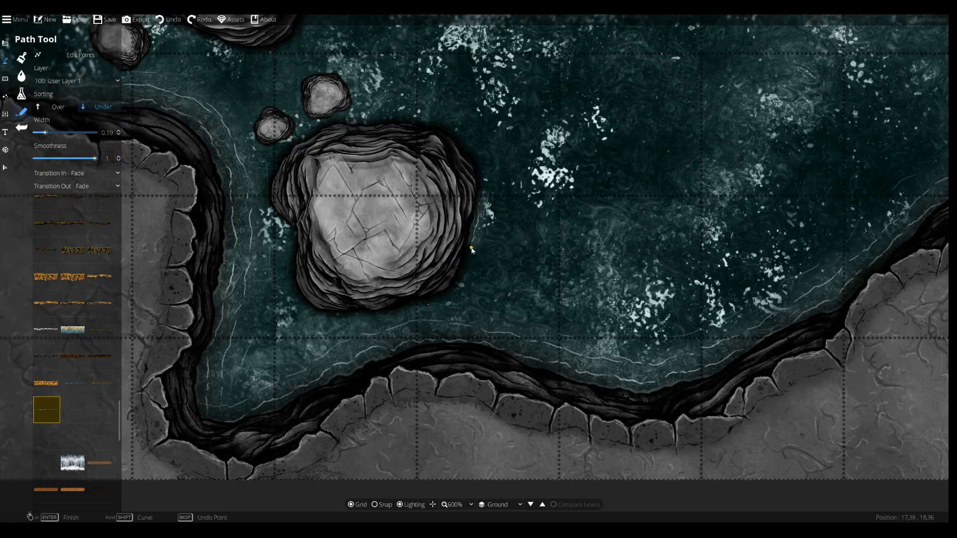
pyautogui.click(468, 269)
pyautogui.click(444, 304)
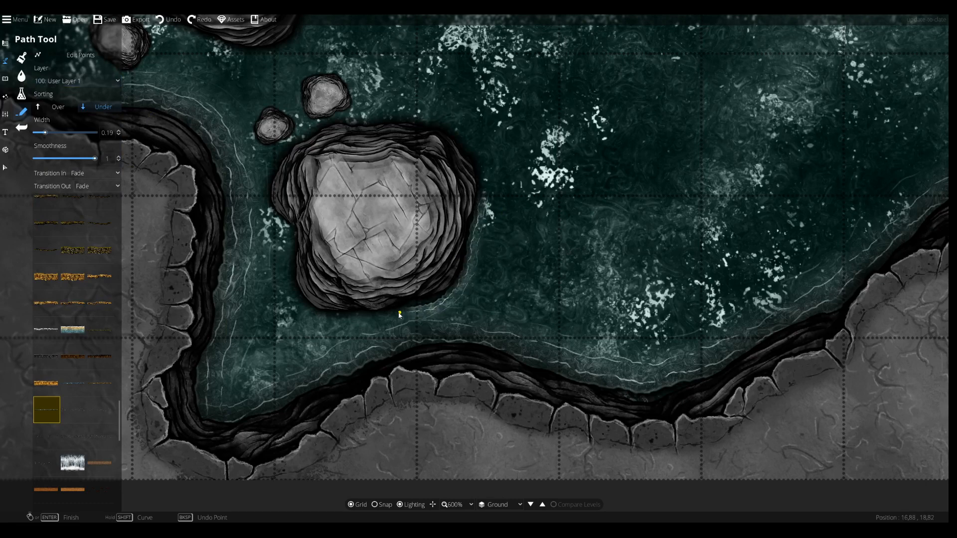
pyautogui.click(290, 291)
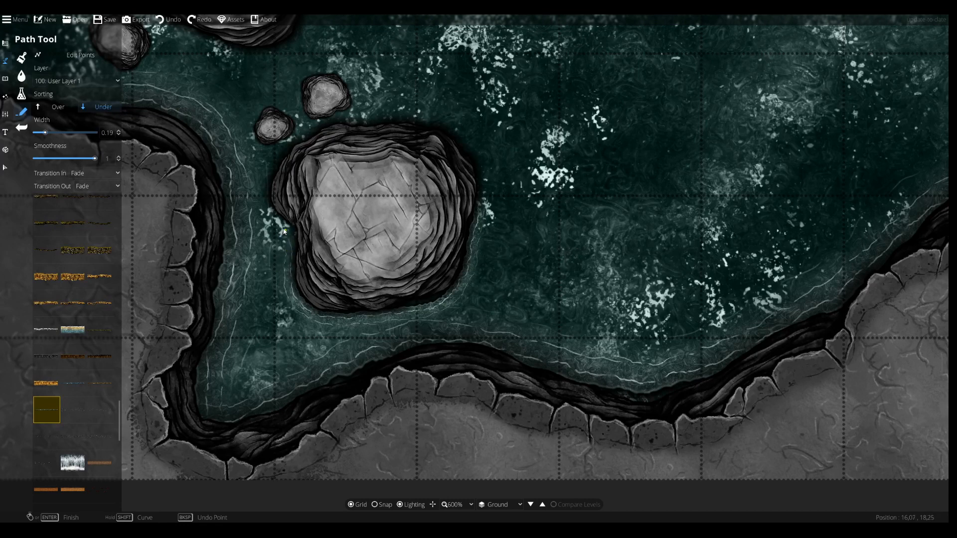
pyautogui.click(270, 218)
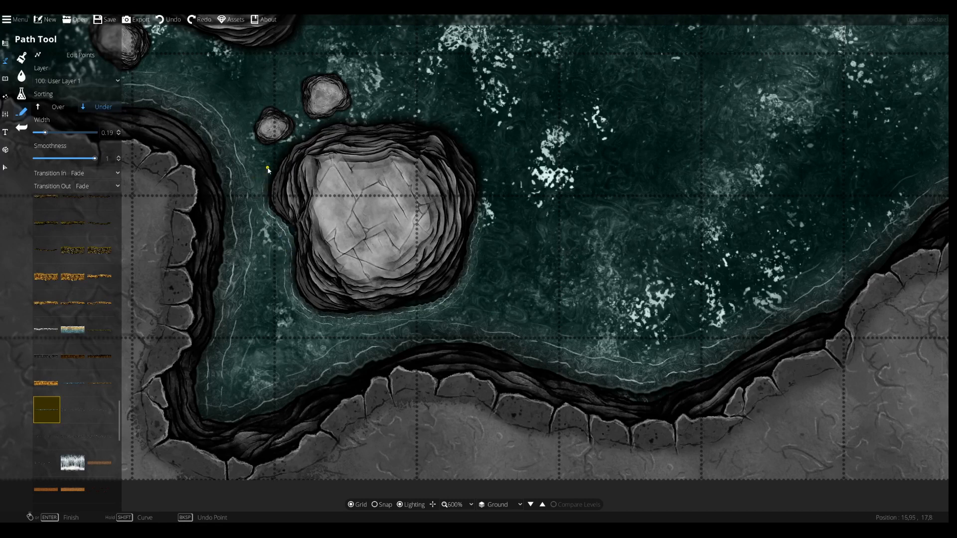
pyautogui.click(287, 141)
pyautogui.click(326, 126)
pyautogui.click(390, 119)
pyautogui.click(443, 115)
pyautogui.click(487, 176)
pyautogui.click(487, 213)
# - Draw a matching ripple path around the pool's second-largest rock, northwest of the largest one
pyautogui.moveTo(252, 114); pyautogui.dragTo(457, 335)
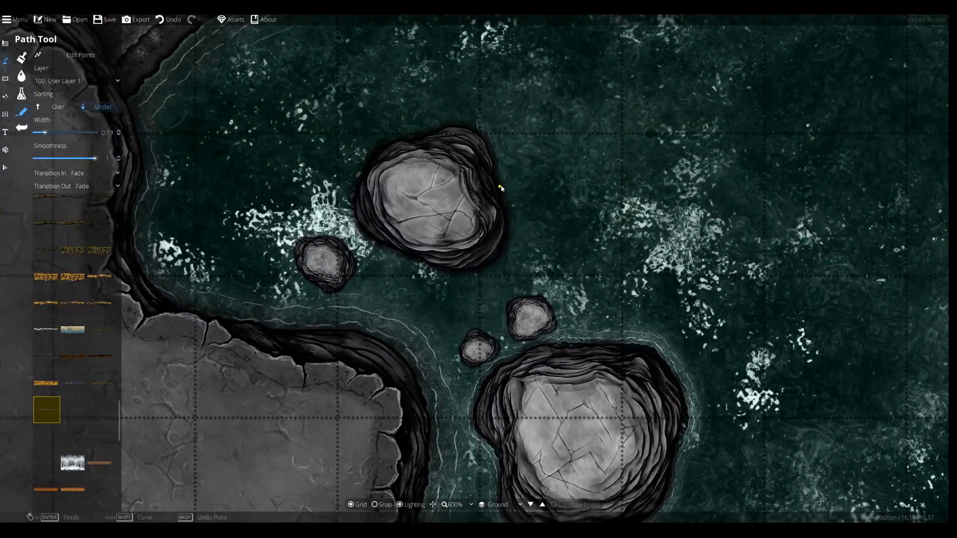
pyautogui.hotkey('ctrl', 'z')
pyautogui.moveTo(455, 118)
pyautogui.mouseDown()
pyautogui.moveTo(478, 127)
pyautogui.moveTo(508, 201)
pyautogui.moveTo(503, 265)
pyautogui.moveTo(422, 272)
pyautogui.moveTo(345, 230)
pyautogui.moveTo(355, 154)
pyautogui.moveTo(395, 121)
pyautogui.moveTo(424, 130)
pyautogui.moveTo(481, 132)
pyautogui.mouseUp()
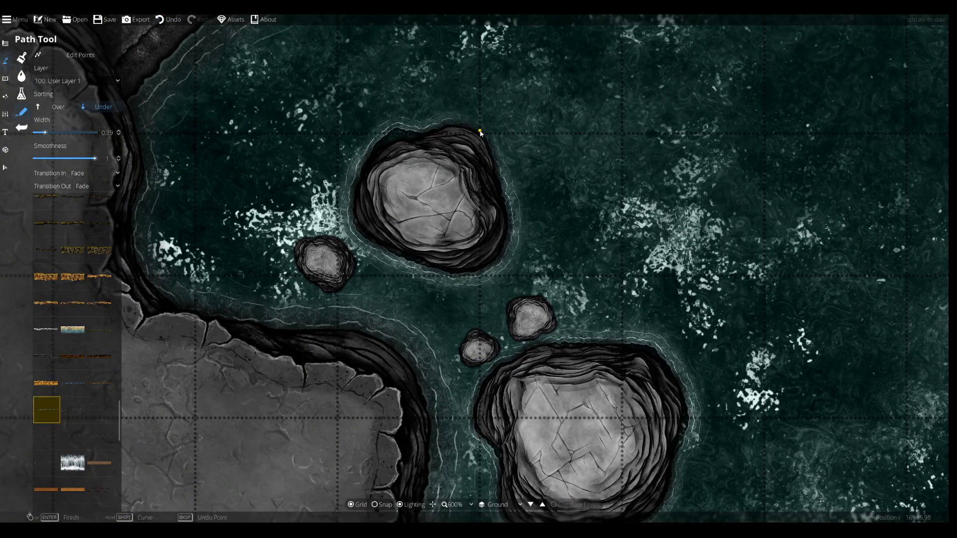
# - Reduce the path width to 0.1 and outline the pool's three small rocks with ripples
pyautogui.moveTo(37, 136); pyautogui.dragTo(36, 136)
pyautogui.moveTo(317, 291)
pyautogui.mouseDown()
pyautogui.moveTo(294, 252)
pyautogui.moveTo(318, 235)
pyautogui.moveTo(356, 253)
pyautogui.moveTo(352, 288)
pyautogui.moveTo(318, 291)
pyautogui.mouseUp()
pyautogui.moveTo(456, 357)
pyautogui.mouseDown()
pyautogui.moveTo(480, 325)
pyautogui.moveTo(471, 371)
pyautogui.moveTo(508, 303)
pyautogui.moveTo(559, 319)
pyautogui.moveTo(507, 311)
pyautogui.moveTo(526, 298)
pyautogui.mouseUp()
# - Switch to the Object Tool and look over the whole cave map, from the northern passages down to the pool
pyautogui.scroll(-5, 529, 297)
pyautogui.moveTo(533, 295); pyautogui.dragTo(564, 413)
pyautogui.moveTo(508, 65)
pyautogui.mouseDown()
pyautogui.moveTo(779, 156)
pyautogui.moveTo(767, 180)
pyautogui.mouseUp()
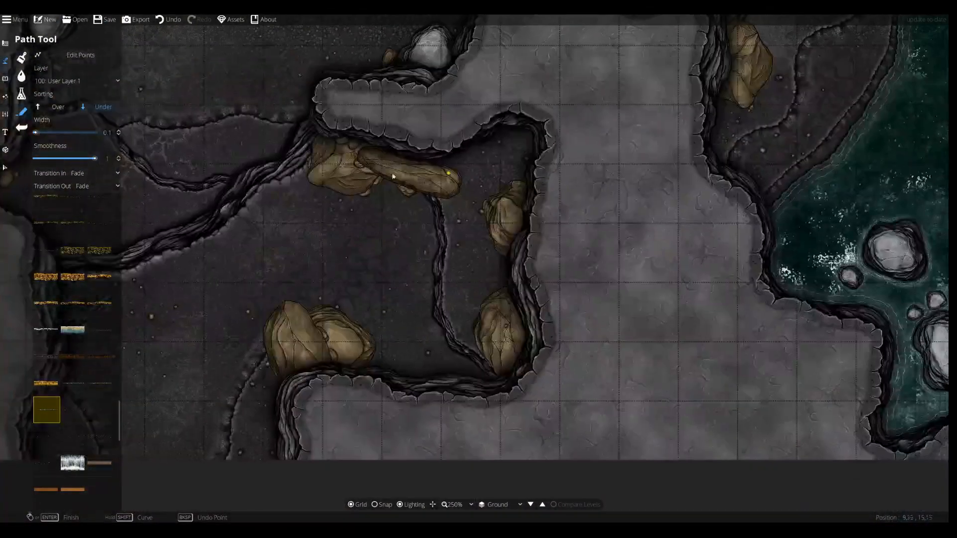
pyautogui.click(30, 70)
pyautogui.click(32, 60)
pyautogui.moveTo(414, 213); pyautogui.dragTo(557, 462)
pyautogui.moveTo(271, 124); pyautogui.dragTo(371, 320)
pyautogui.moveTo(524, 250); pyautogui.dragTo(510, 184)
pyautogui.moveTo(646, 288); pyautogui.dragTo(258, 393)
pyautogui.moveTo(528, 175); pyautogui.dragTo(172, 431)
pyautogui.moveTo(446, 350); pyautogui.dragTo(231, 35)
pyautogui.scroll(-3, 354, 163)
pyautogui.moveTo(436, 267); pyautogui.dragTo(646, 93)
pyautogui.moveTo(161, 225); pyautogui.dragTo(467, 492)
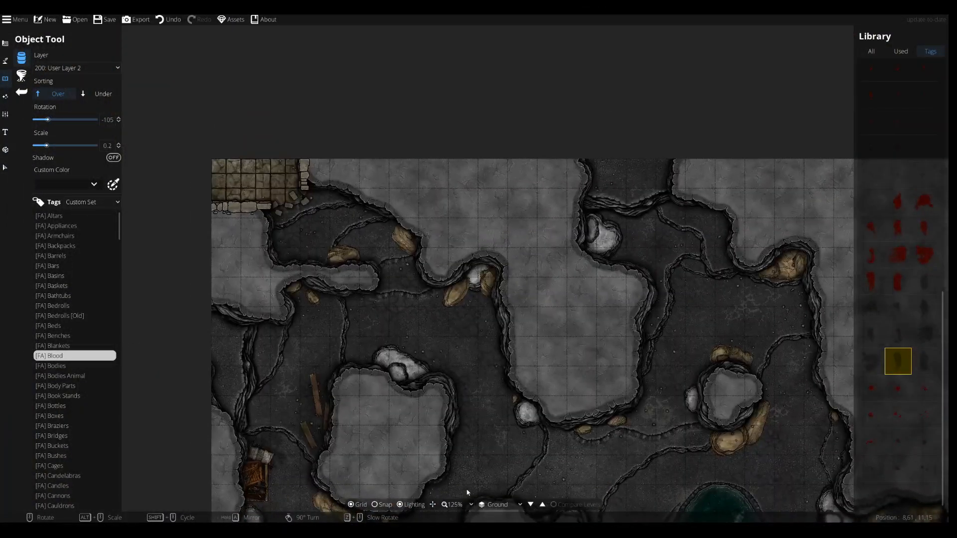
pyautogui.moveTo(638, 427); pyautogui.dragTo(585, 243)
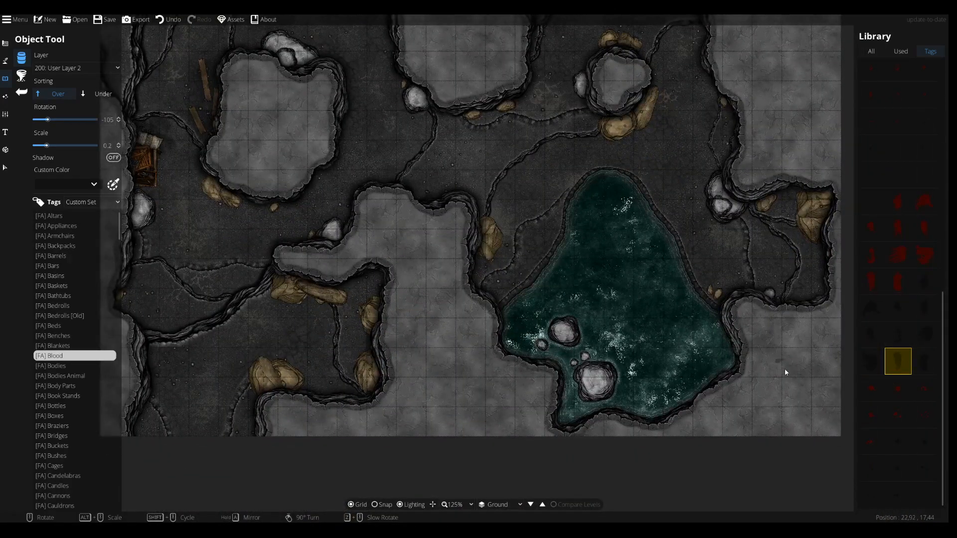
pyautogui.moveTo(605, 249); pyautogui.dragTo(649, 388)
pyautogui.moveTo(730, 499); pyautogui.dragTo(604, 404)
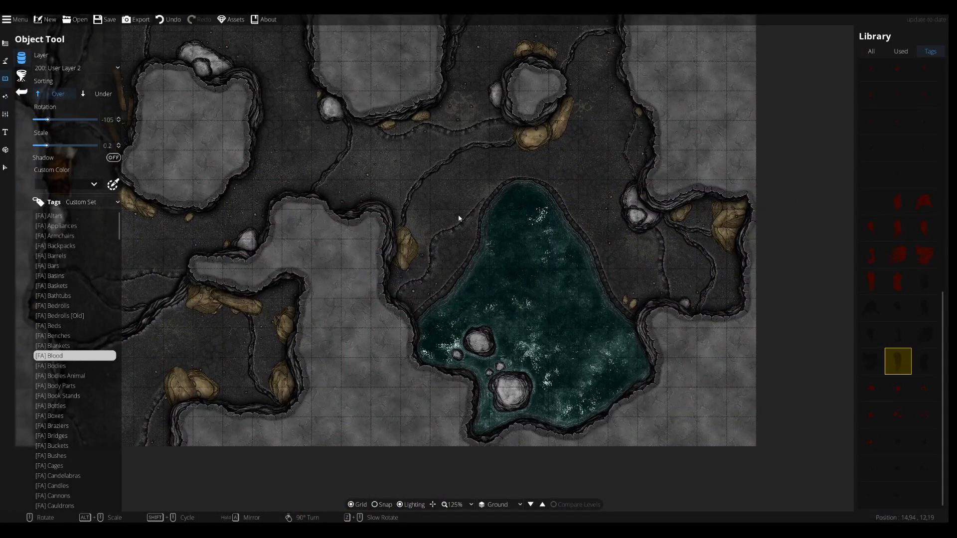
pyautogui.moveTo(427, 166); pyautogui.dragTo(512, 193)
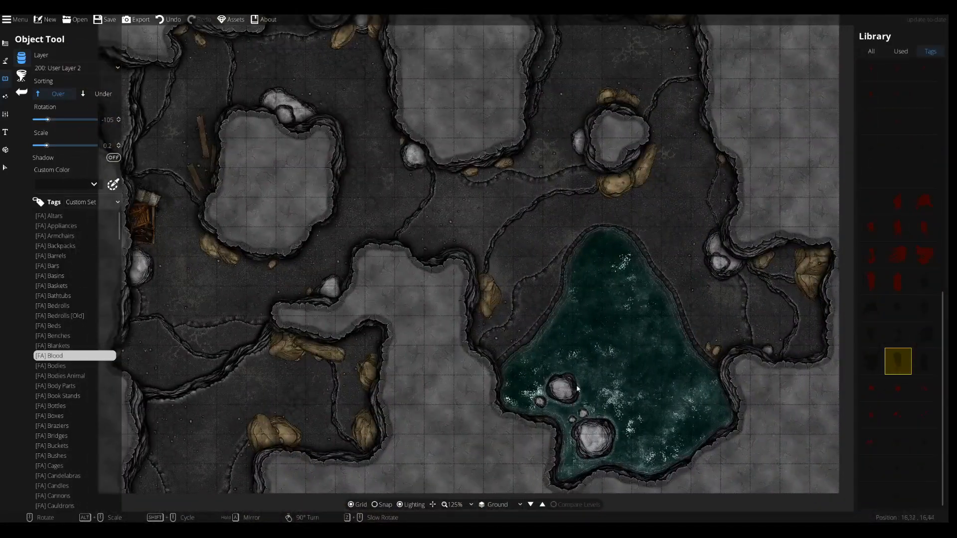